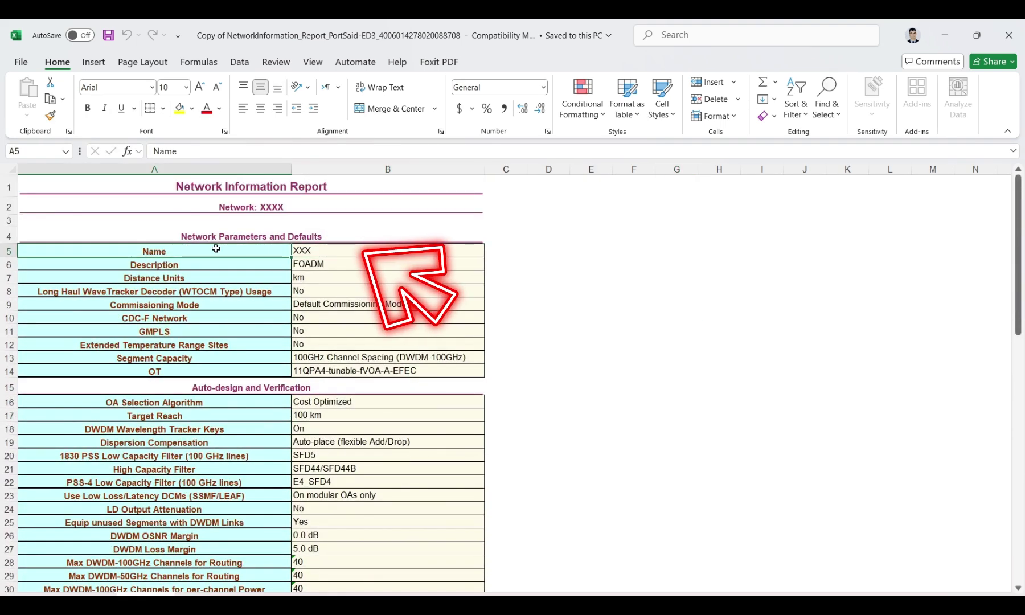
- Review the network parameters row by row from Name through Commissioning Mode, highlighting each label with its value
drag(217, 250, 320, 251)
drag(154, 264, 340, 264)
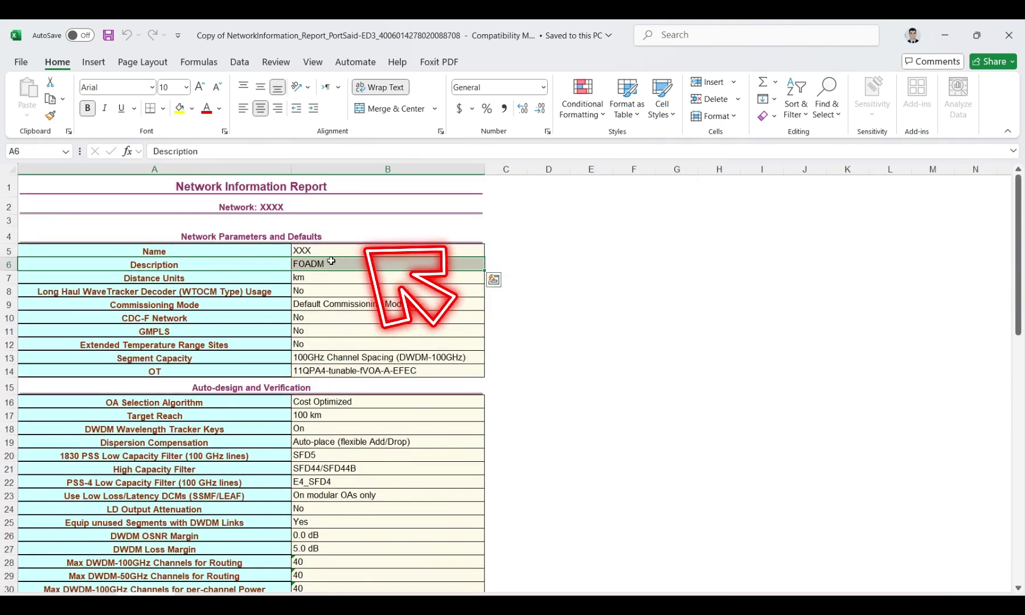
click(223, 279)
drag(223, 279, 298, 278)
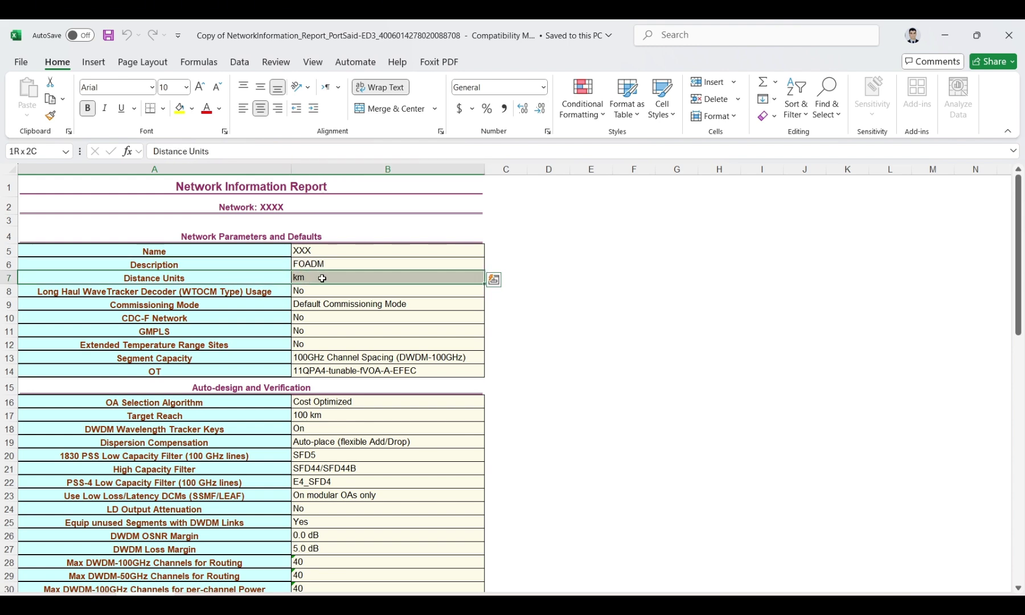
scroll(274, 365, down, 1)
drag(195, 255, 319, 256)
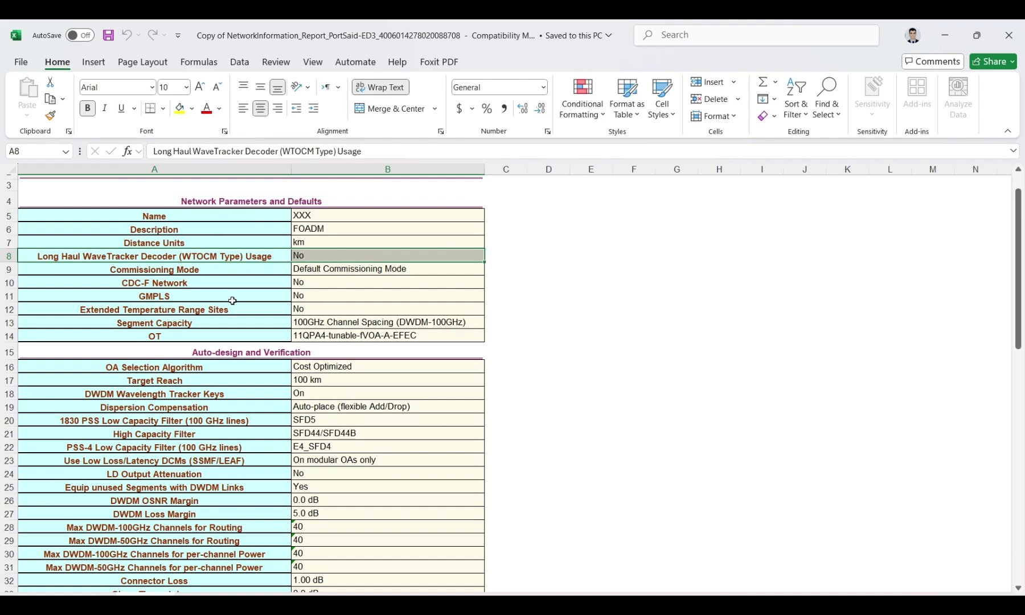
click(116, 266)
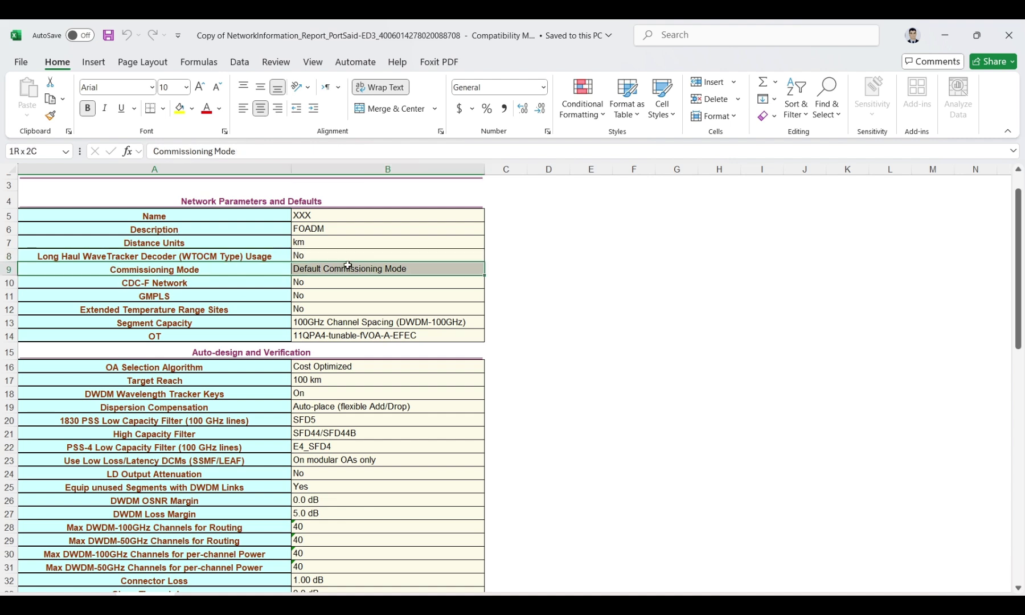
- Examine the remaining network parameters from CDC-F Network through GMPLS, Extended Temperature Range Sites and Segment Capacity to OT
scroll(160, 312, down, 1)
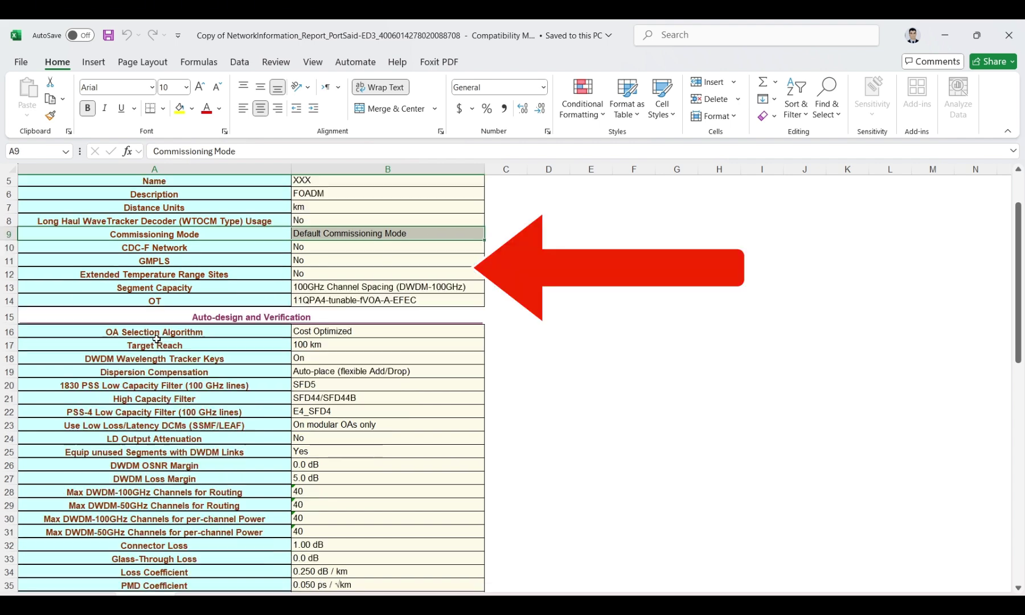
click(238, 249)
drag(238, 249, 326, 253)
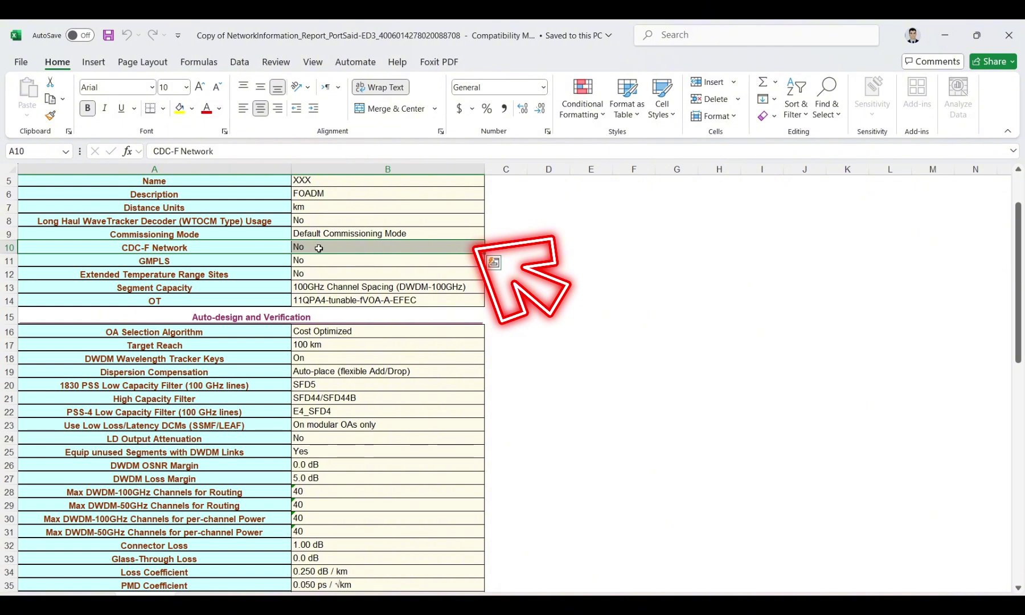
click(297, 191)
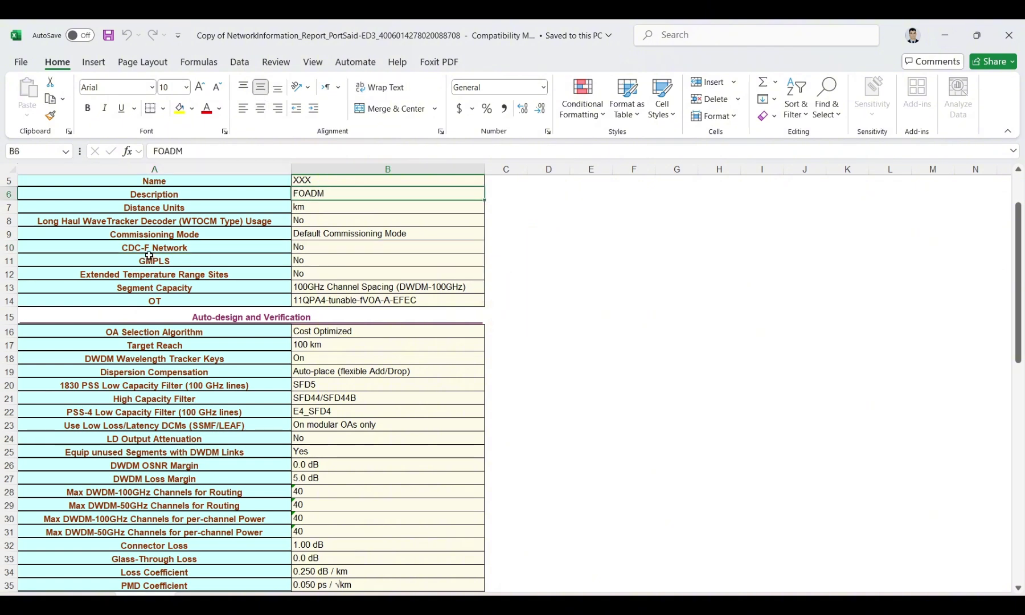
drag(177, 260, 337, 262)
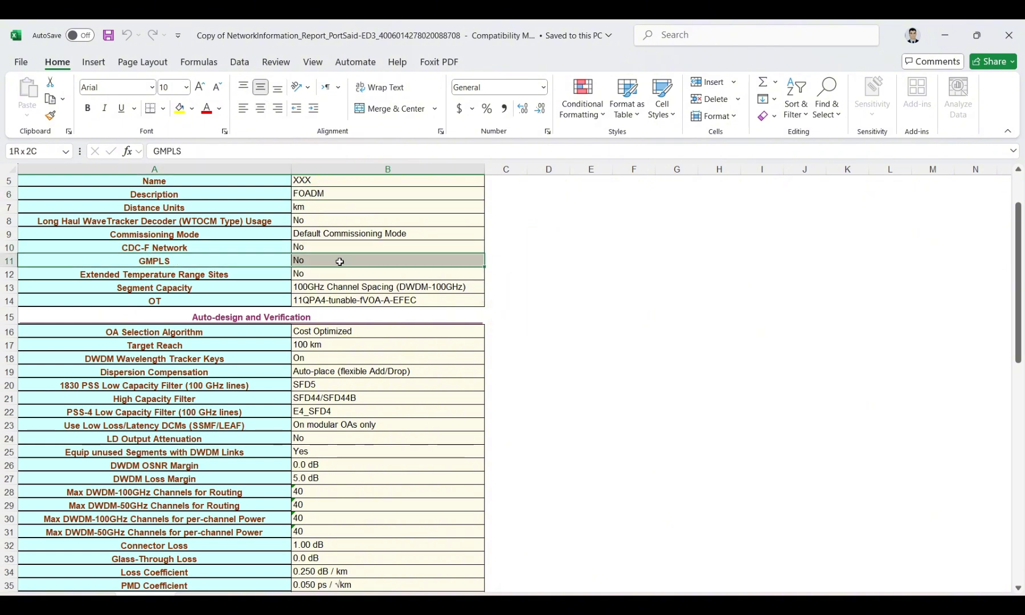
click(154, 277)
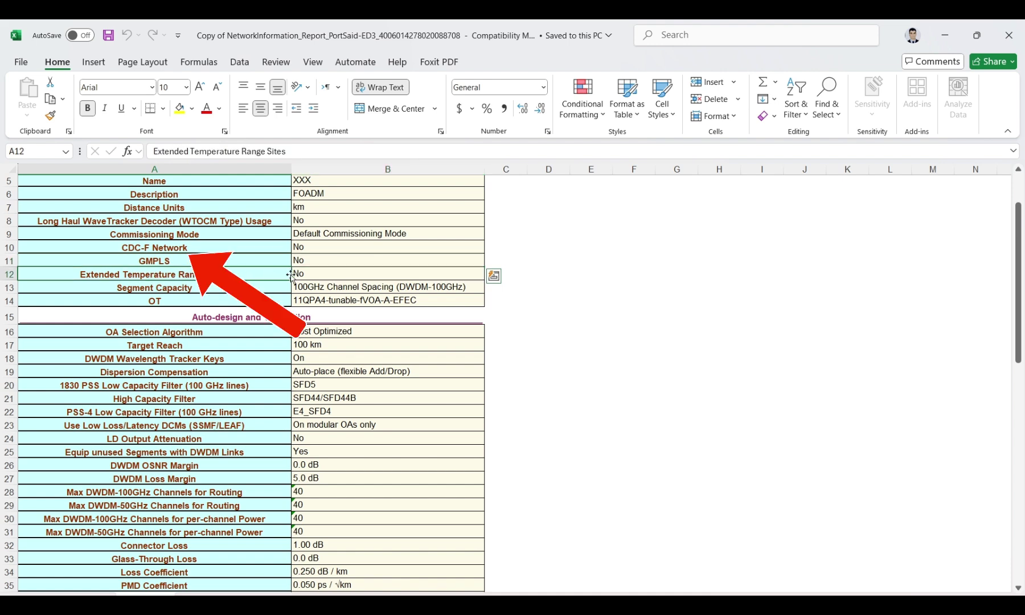
click(151, 287)
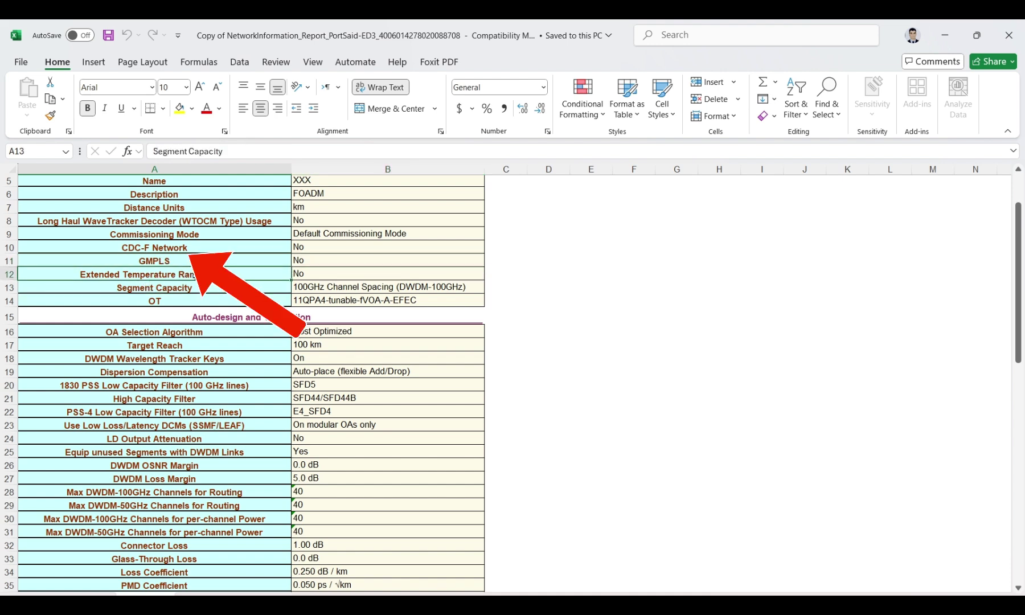
click(231, 273)
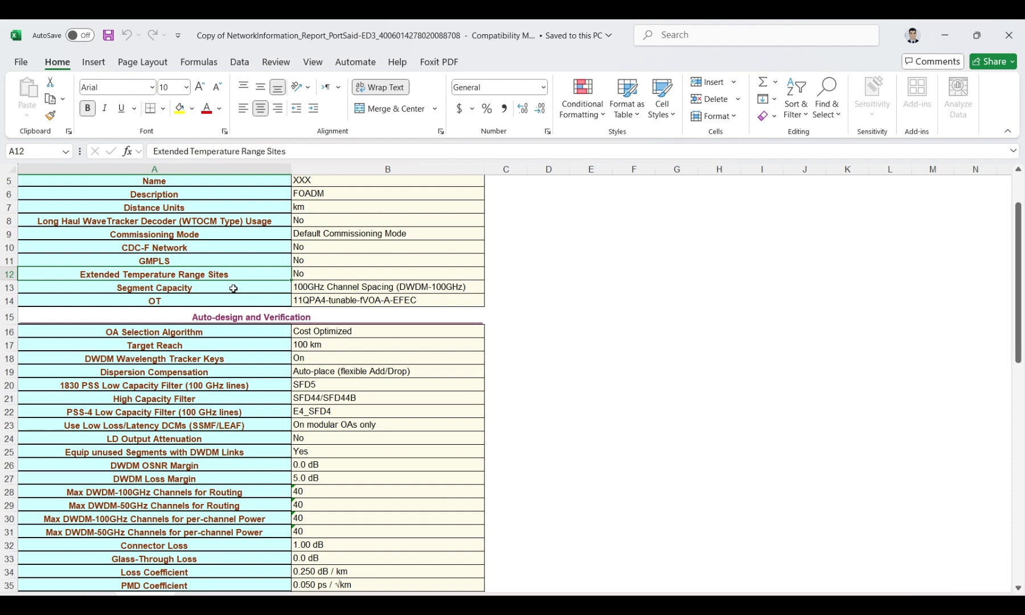
key(Down)
key(Down)
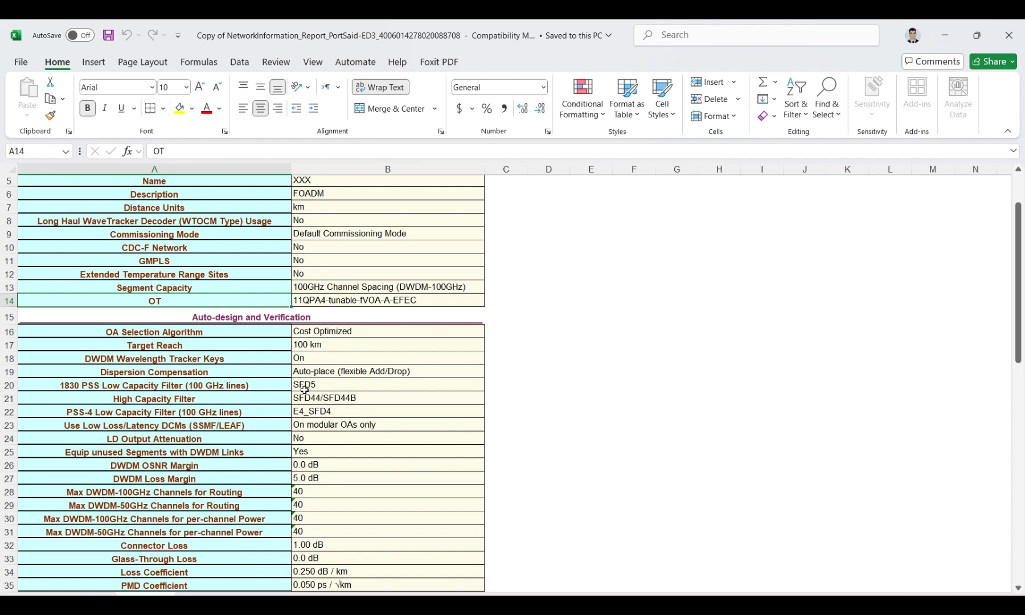
- Review the Auto-design and Verification settings for OA selection, target reach, wavelength tracker keys and the 1830 PSS low- and high-capacity filters
scroll(280, 397, down, 1)
click(257, 294)
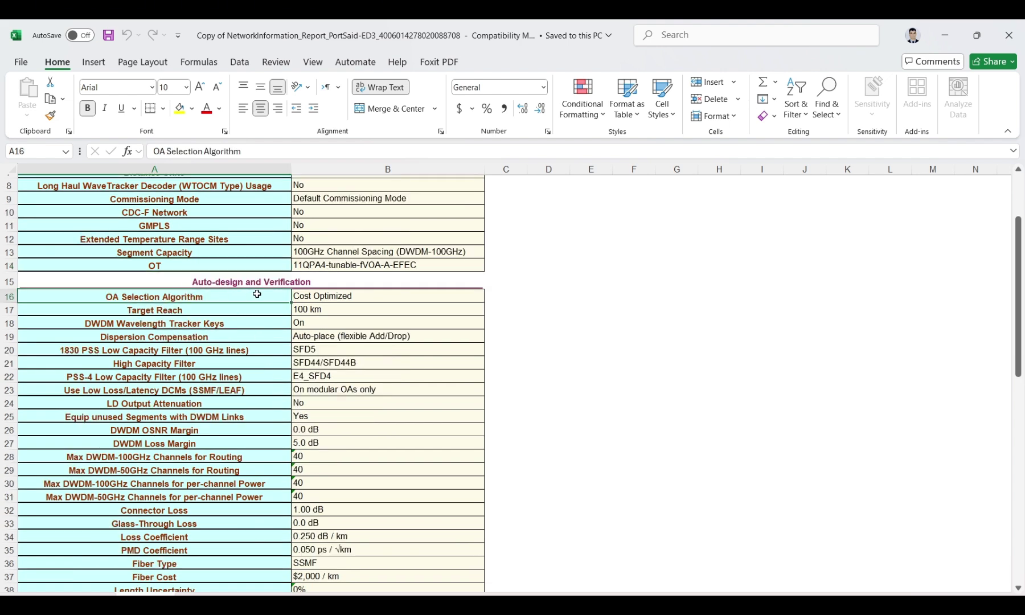
drag(257, 294, 302, 297)
drag(178, 310, 324, 311)
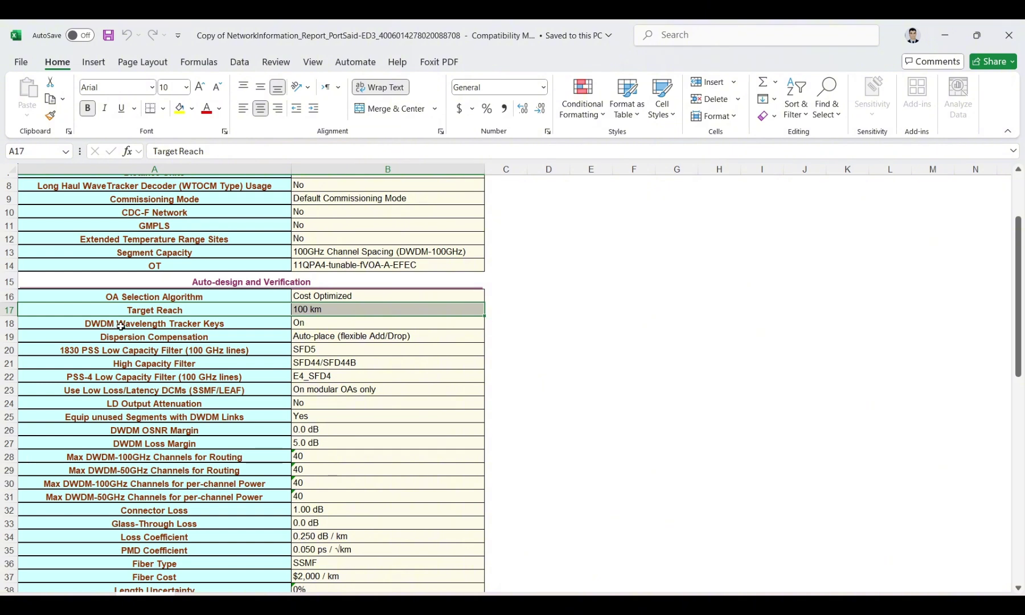
drag(188, 324, 295, 322)
click(87, 186)
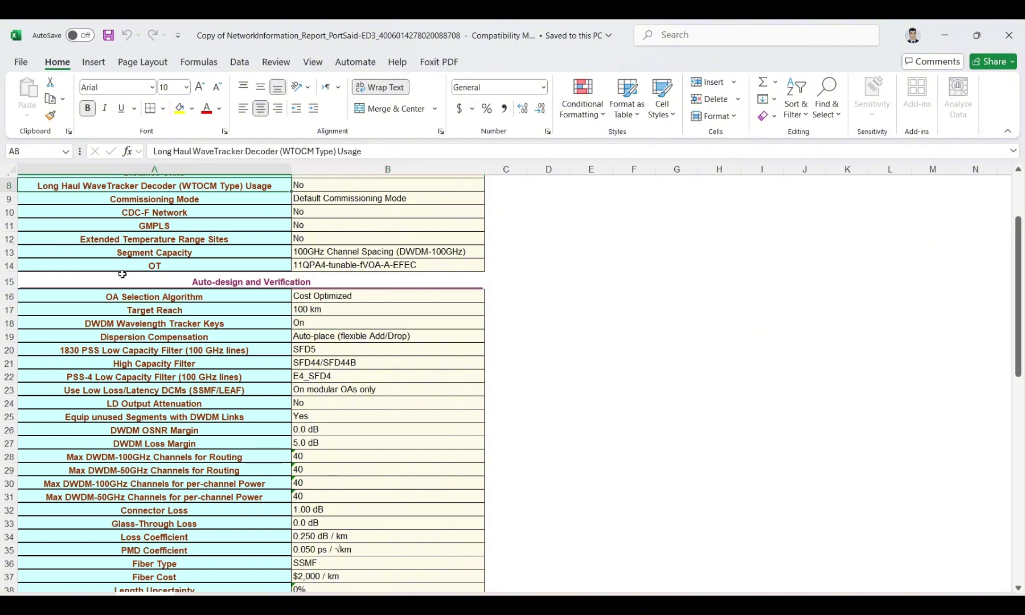
drag(217, 349, 340, 350)
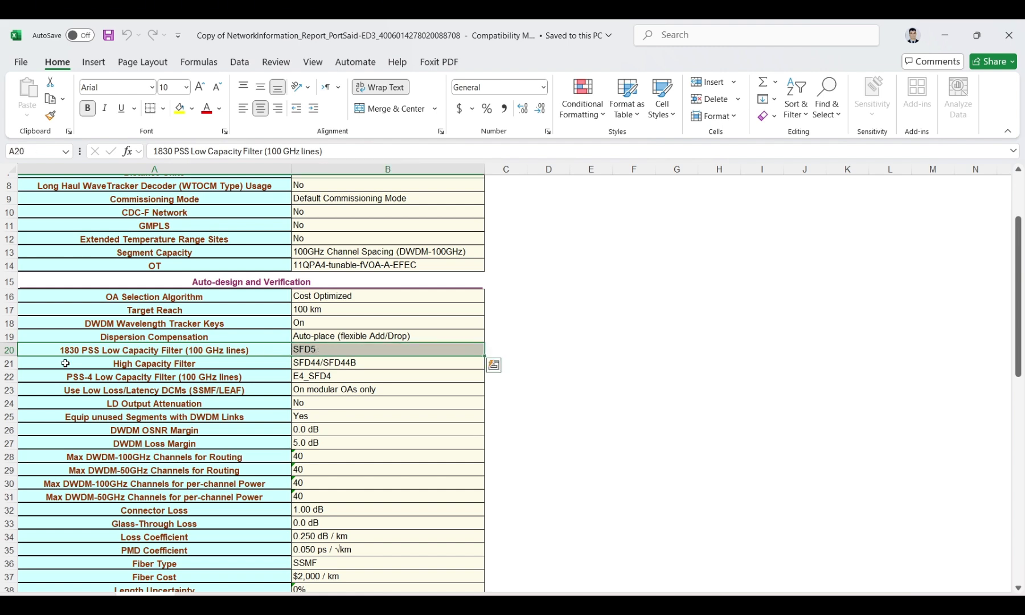
drag(102, 363, 369, 365)
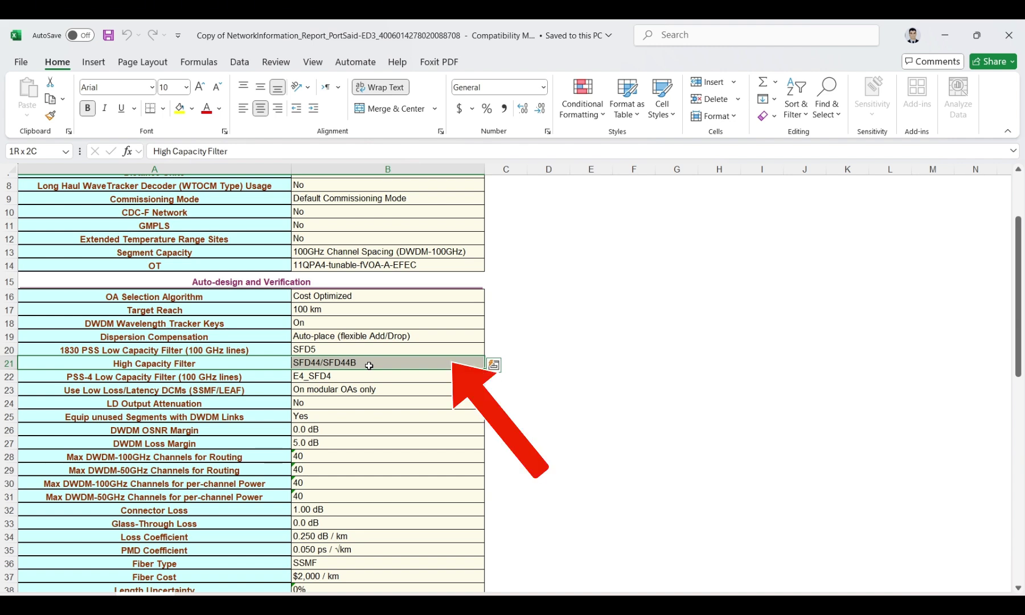
drag(369, 366, 369, 365)
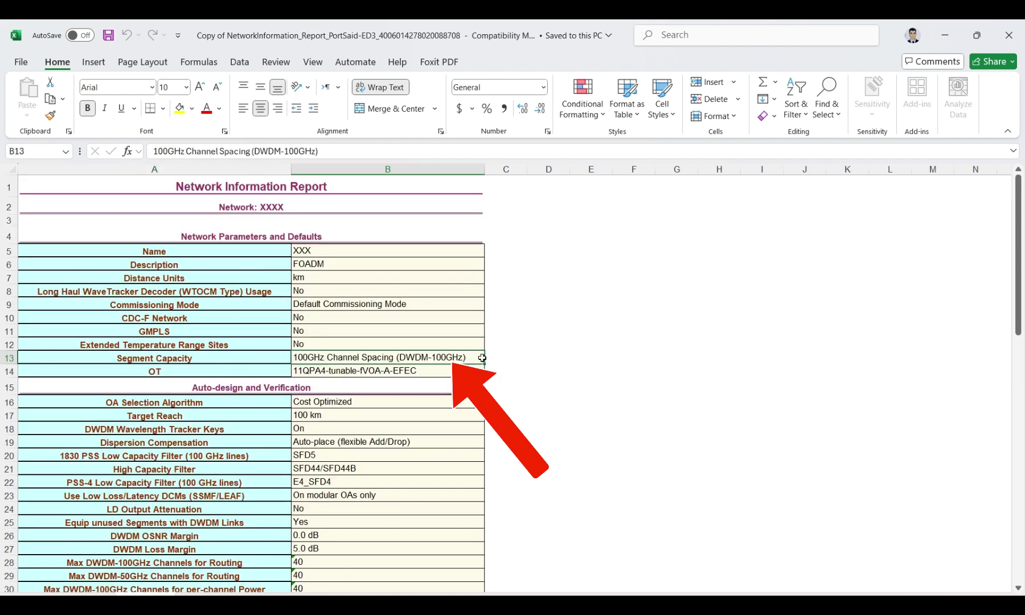
- Check the PSS-4 Low Capacity Filter, then highlight the LD Output Attenuation and Equip unused Segments with DWDM Links rows
scroll(324, 388, down, 3)
click(318, 378)
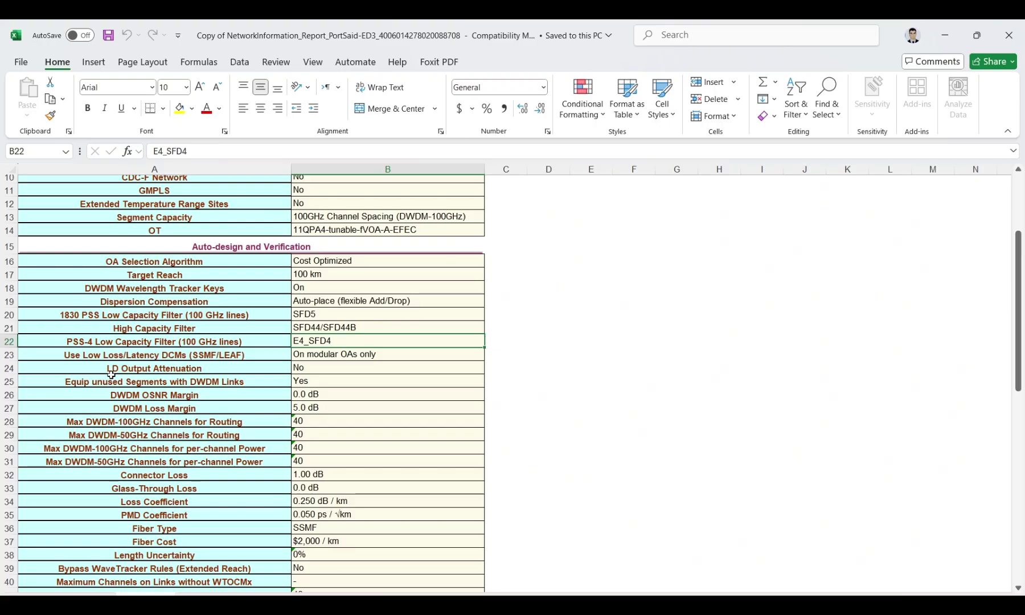
drag(126, 381, 126, 370)
key(shift+Right)
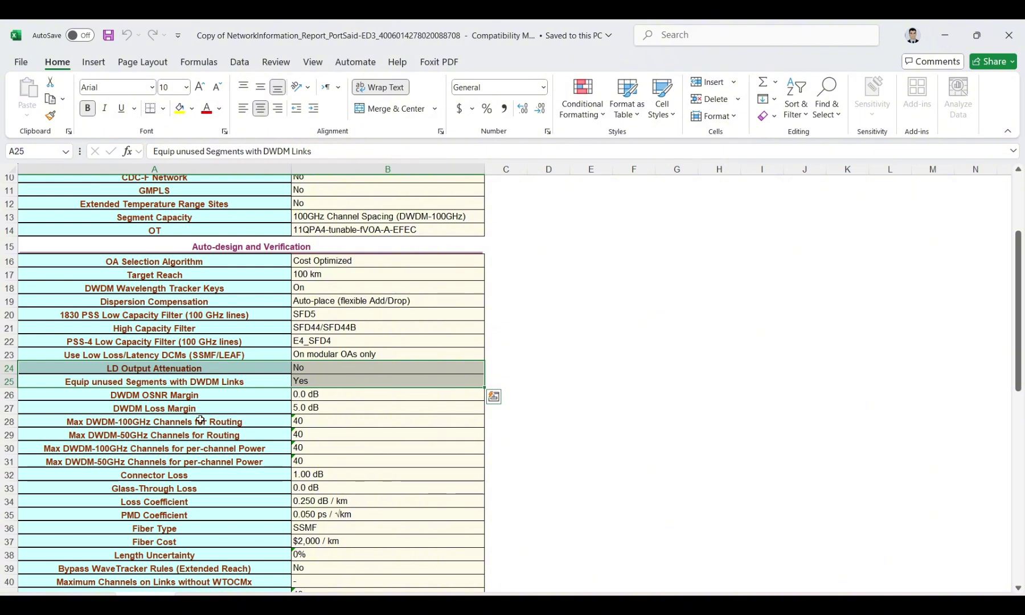
- Examine the DWDM OSNR Margin, DWDM Loss Margin and Max DWDM-50GHz Channels for Routing rows
click(203, 394)
drag(202, 395, 310, 393)
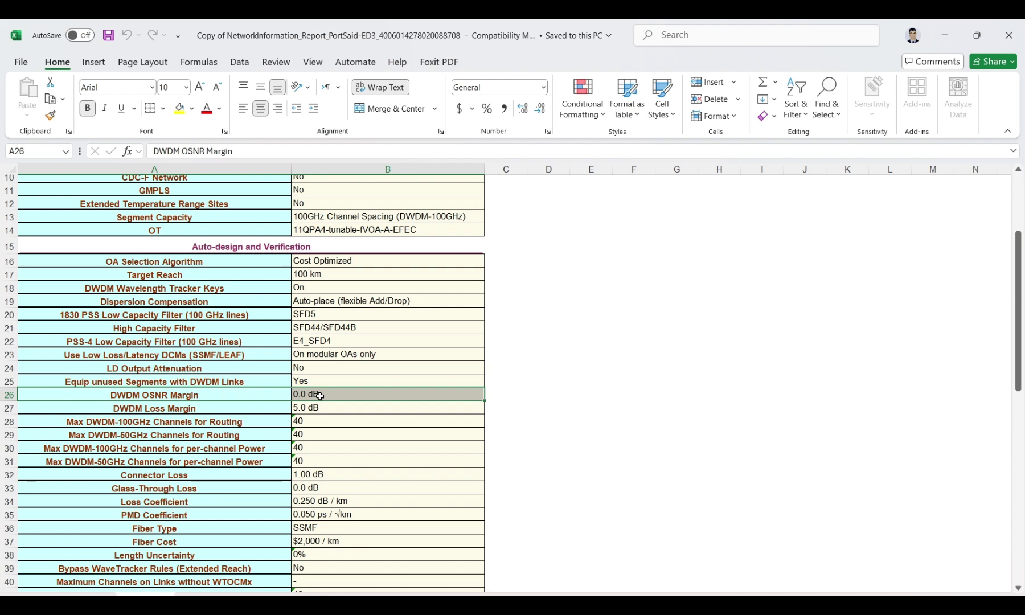
drag(262, 407, 332, 407)
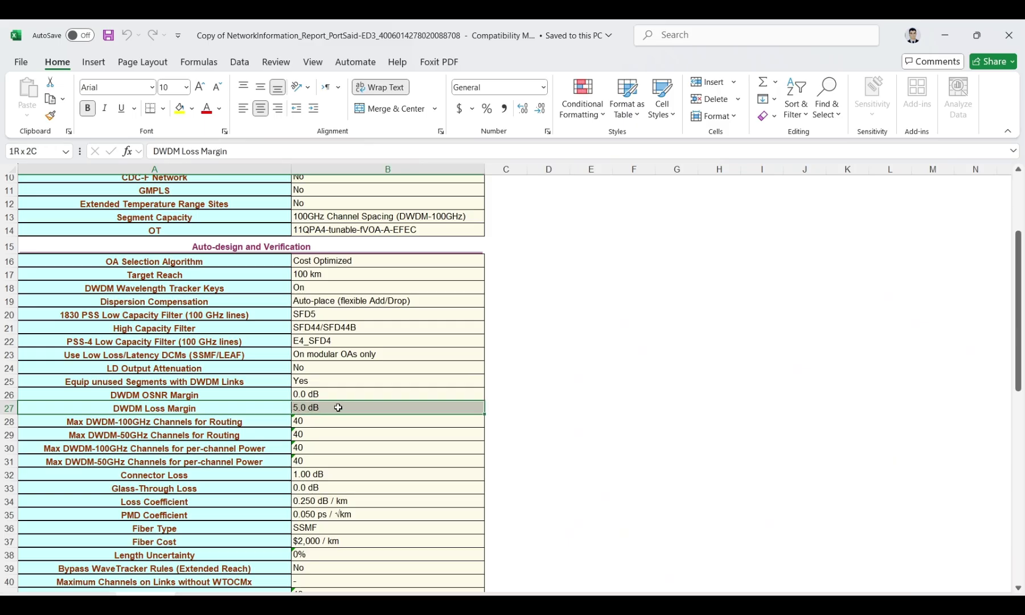
scroll(322, 416, down, 1)
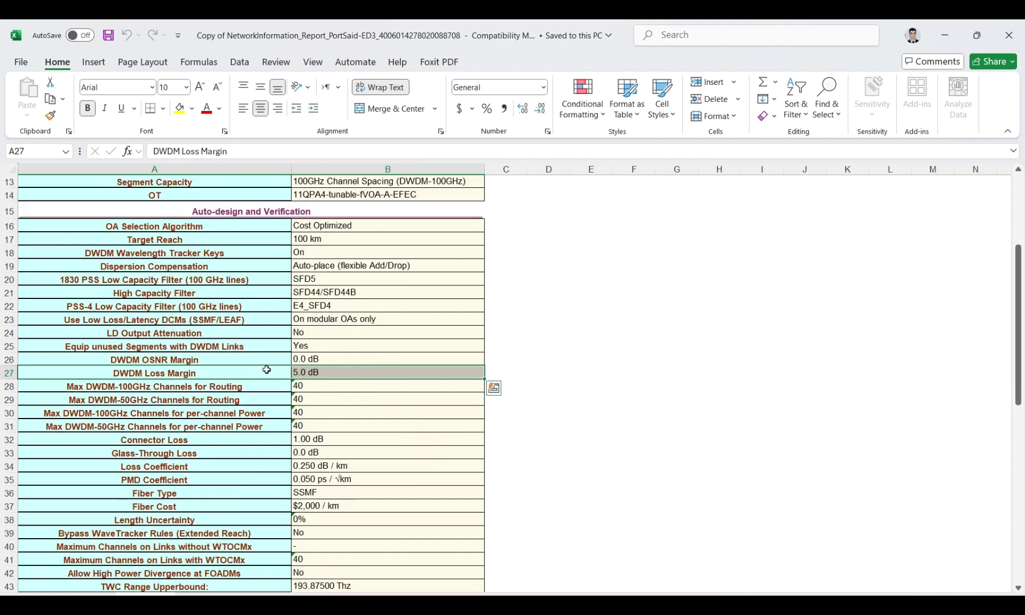
drag(266, 370, 312, 373)
drag(314, 374, 314, 374)
drag(267, 374, 329, 371)
click(180, 403)
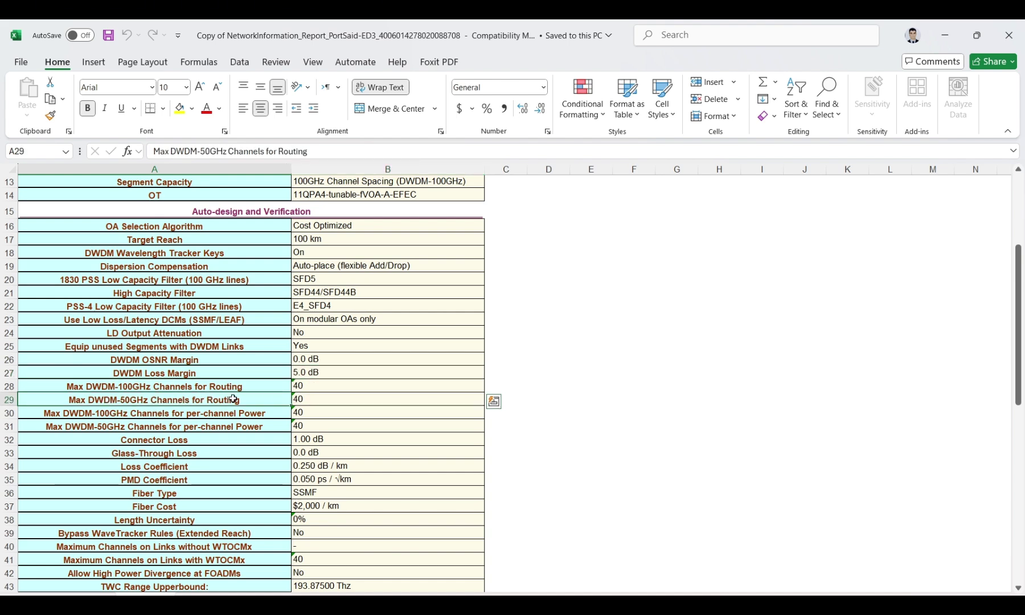
drag(282, 398, 342, 399)
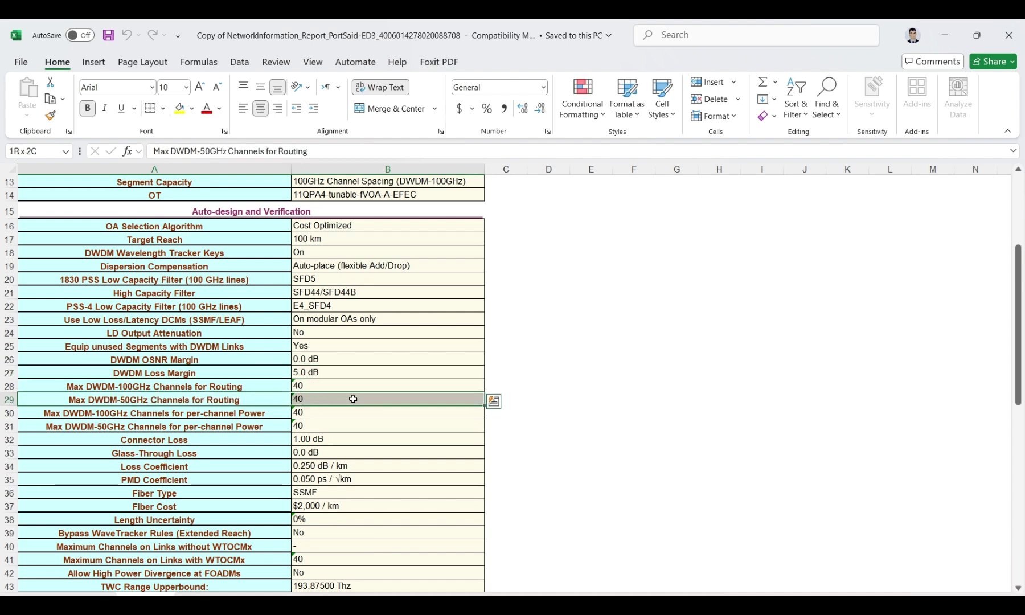
- Review the fiber and loss parameters row by row from Connector Loss through Length Uncertainty
scroll(317, 441, down, 1)
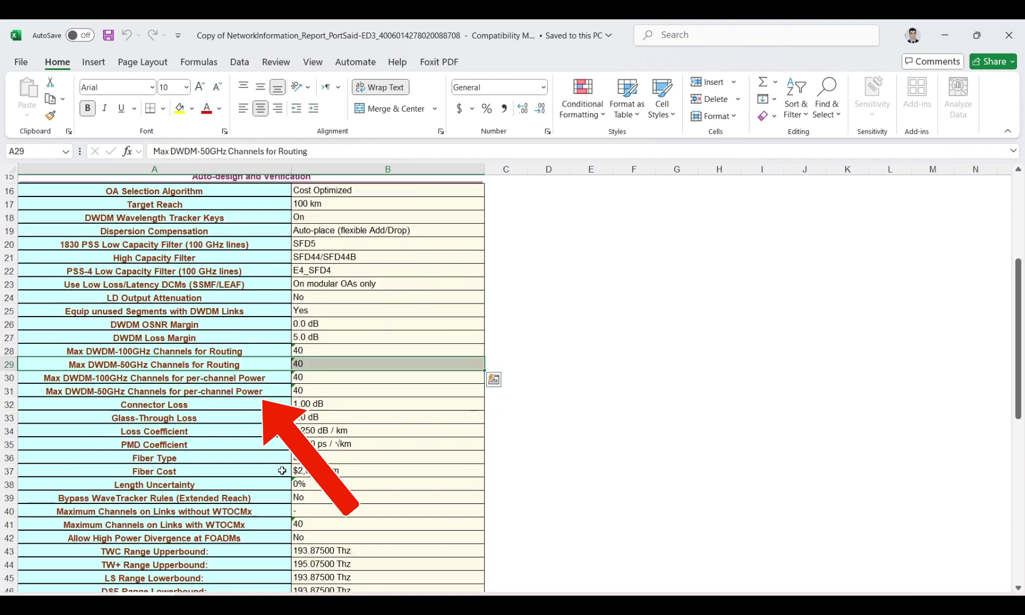
scroll(281, 470, down, 1)
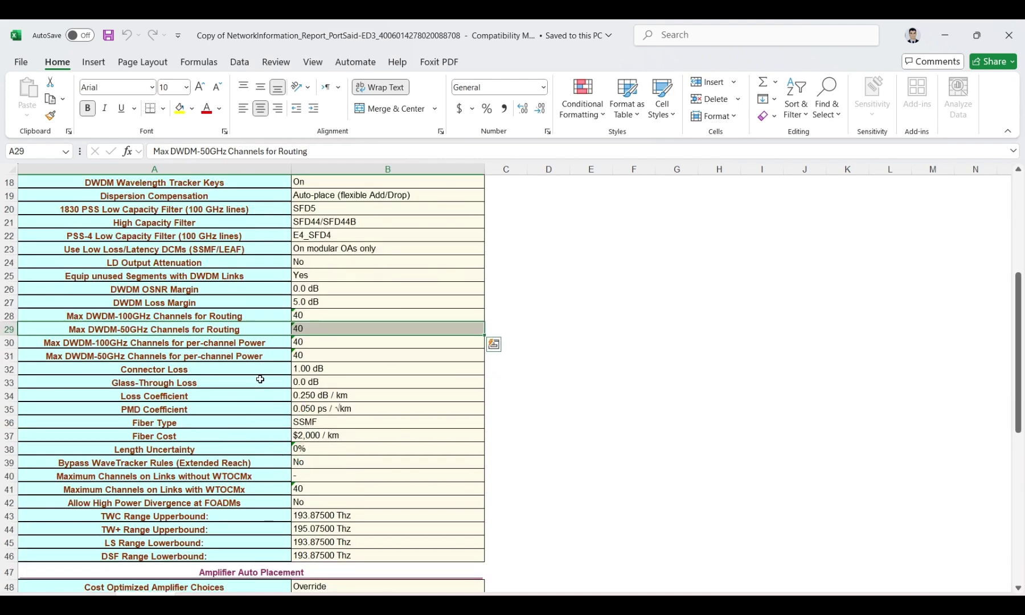
drag(260, 371, 339, 369)
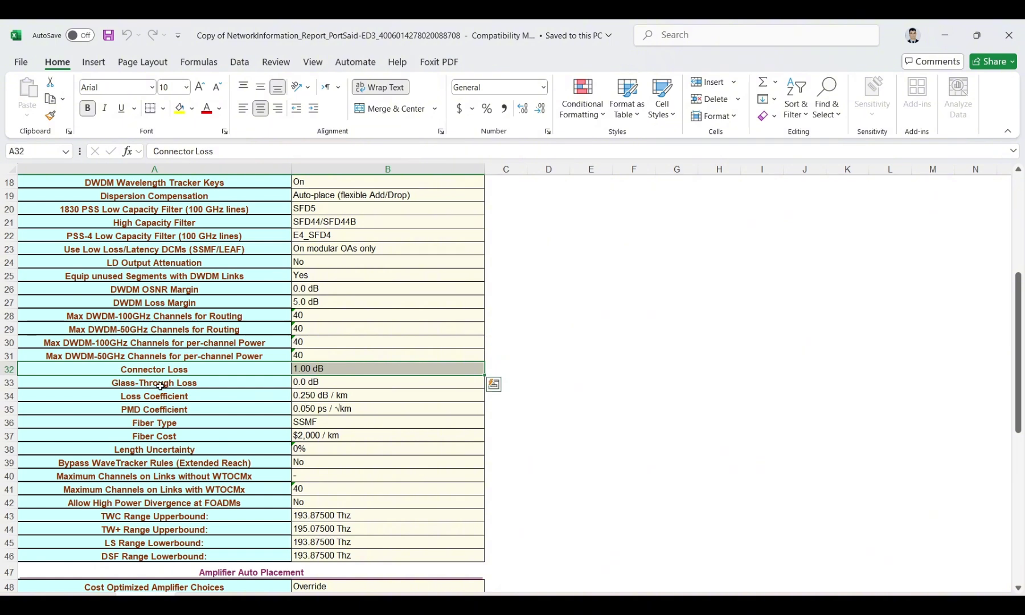
drag(162, 386, 318, 383)
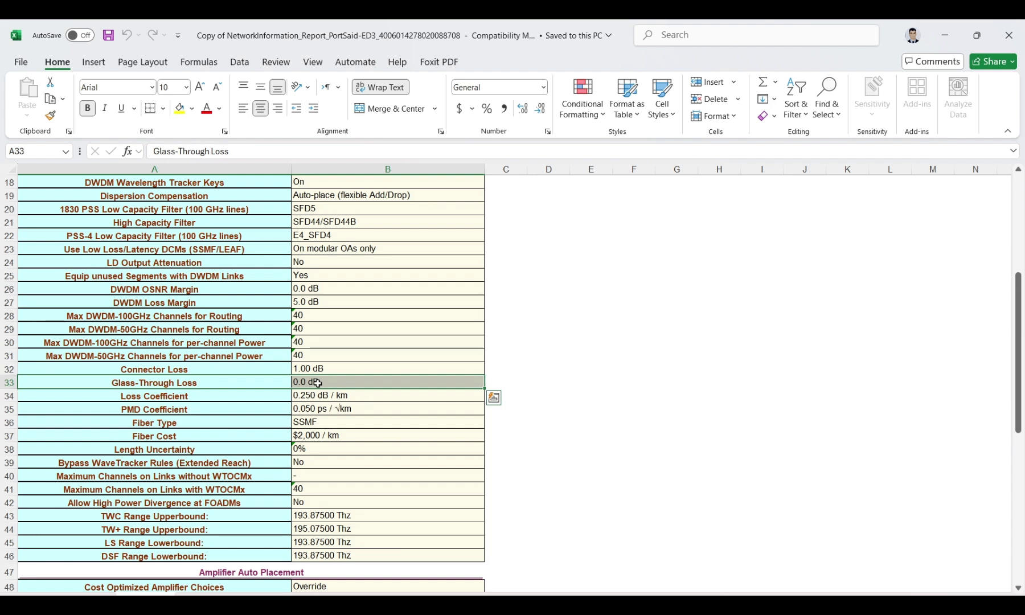
click(145, 395)
drag(203, 395, 400, 395)
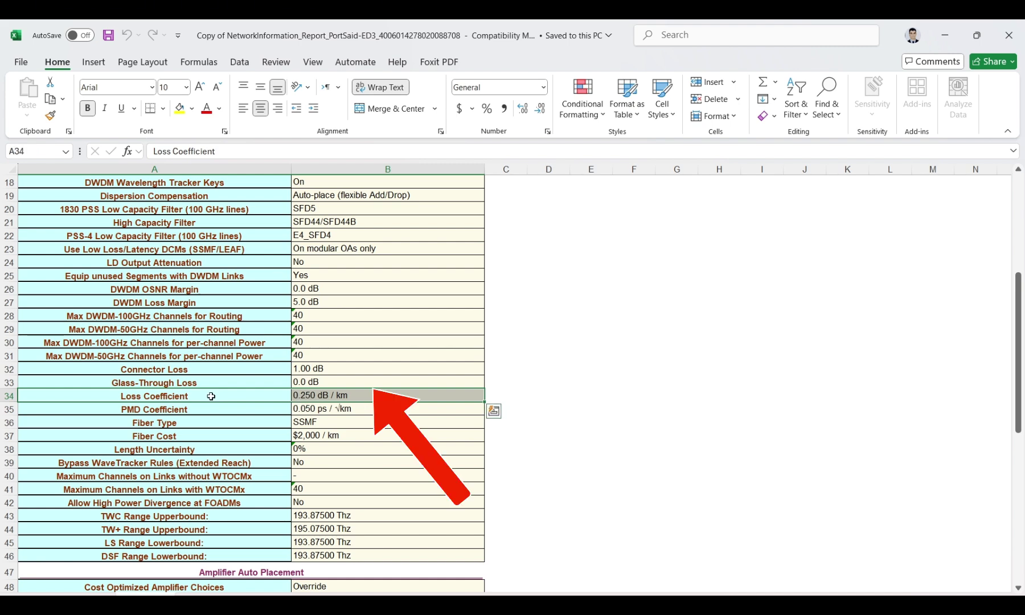
drag(128, 411, 323, 411)
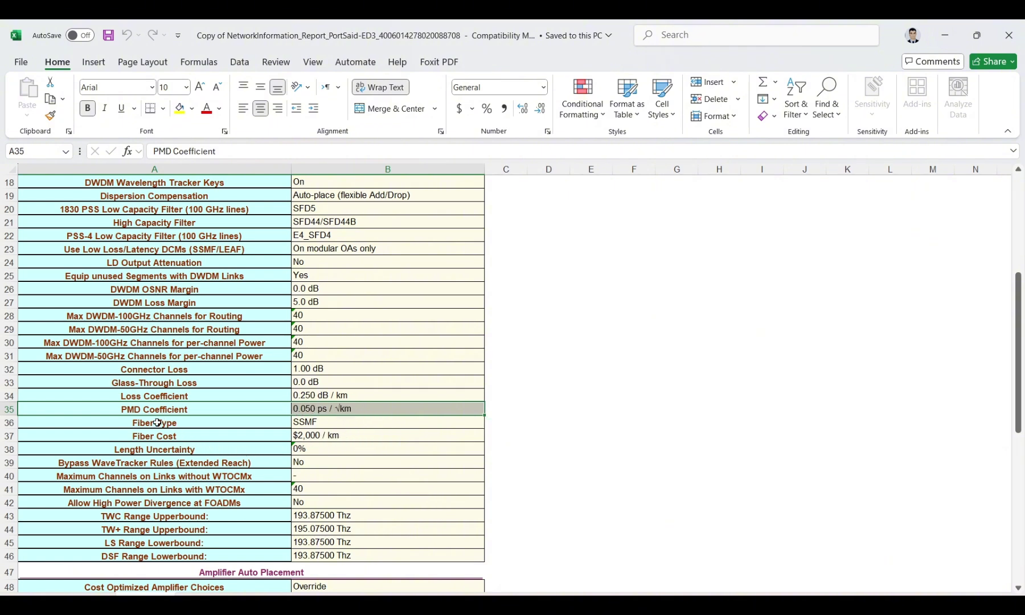
drag(157, 423, 327, 422)
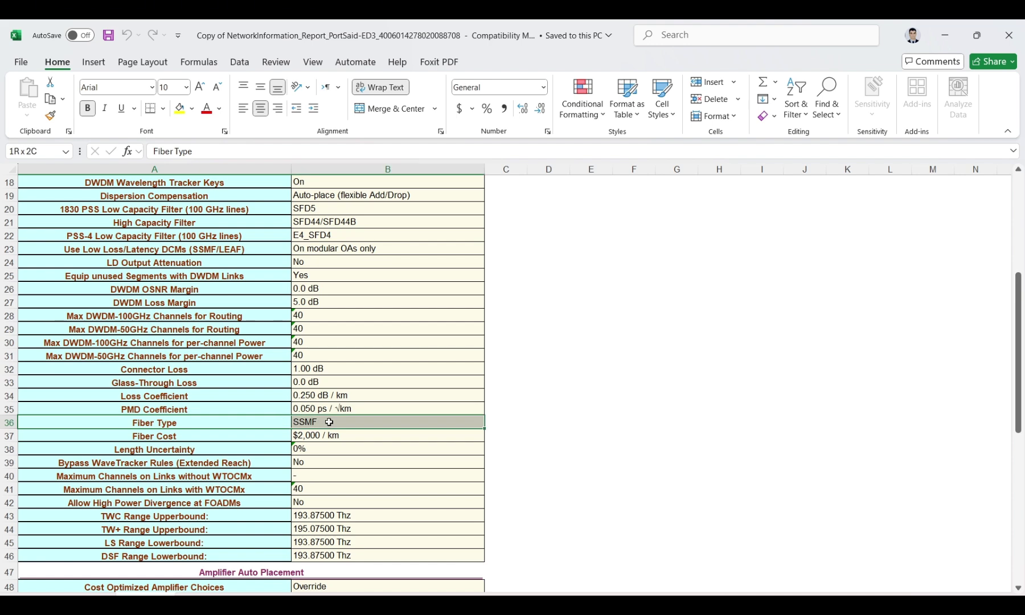
drag(159, 436, 326, 436)
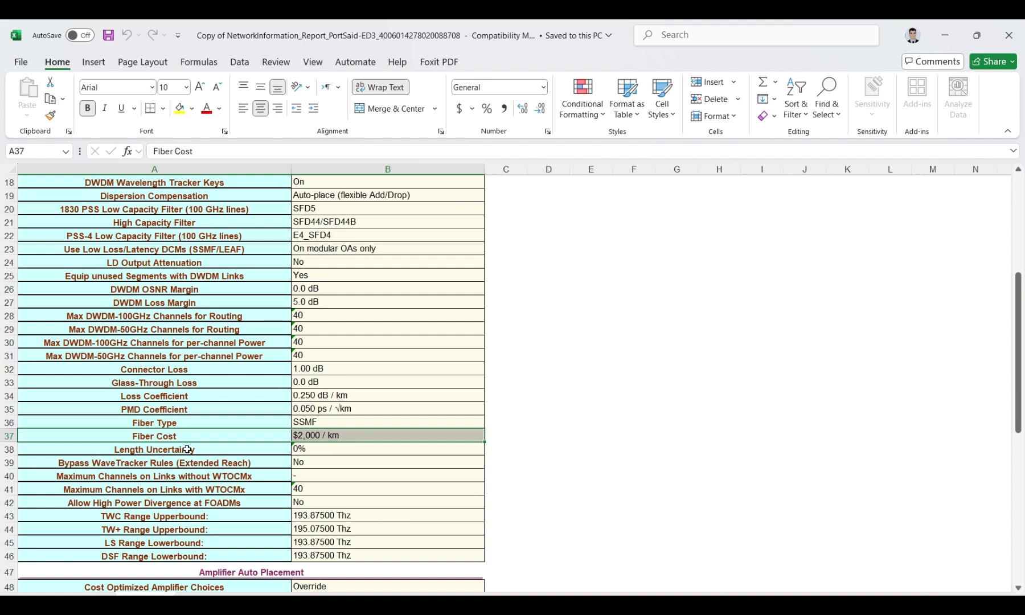
drag(186, 450, 356, 448)
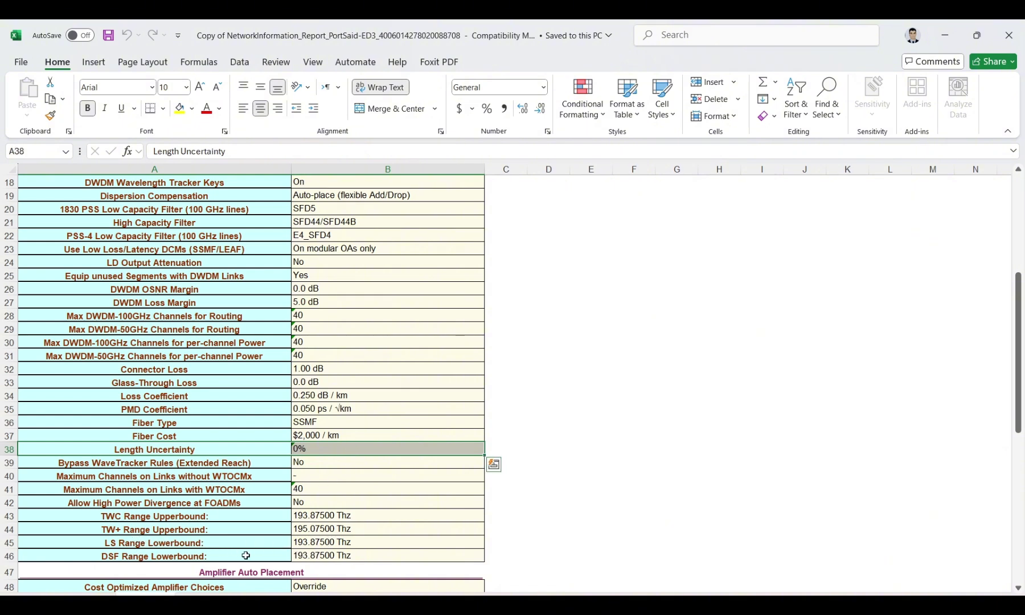
- Highlight the Shelf Width row in the Equipment Options section to examine its setting
scroll(280, 525, down, 3)
scroll(260, 530, down, 6)
drag(228, 340, 383, 338)
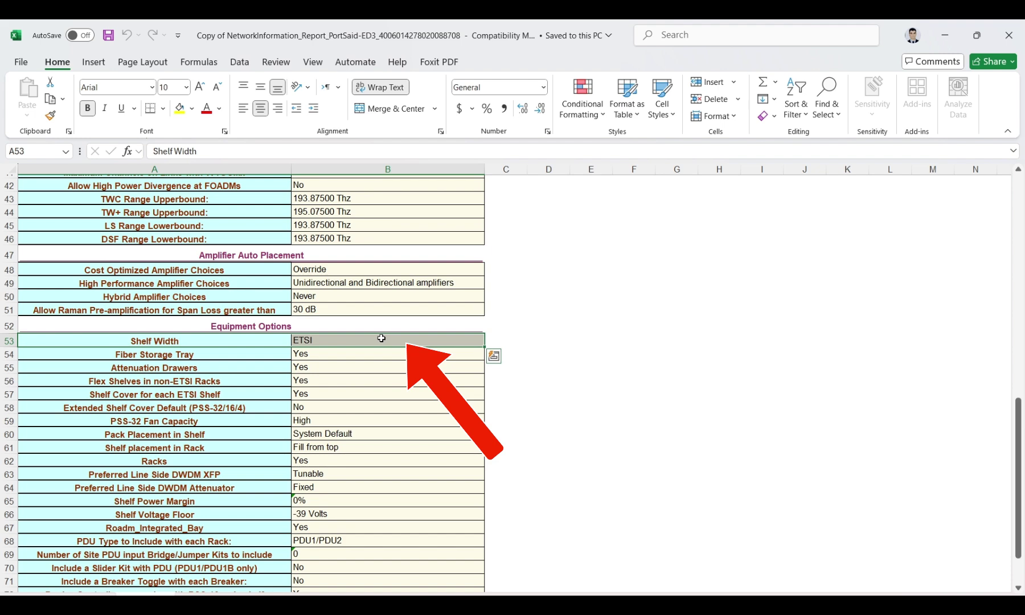
- Review the equipment rows from Fiber Storage Tray to Shelf Cover for each ETSI Shelf, highlighting each setting
click(222, 353)
click(230, 368)
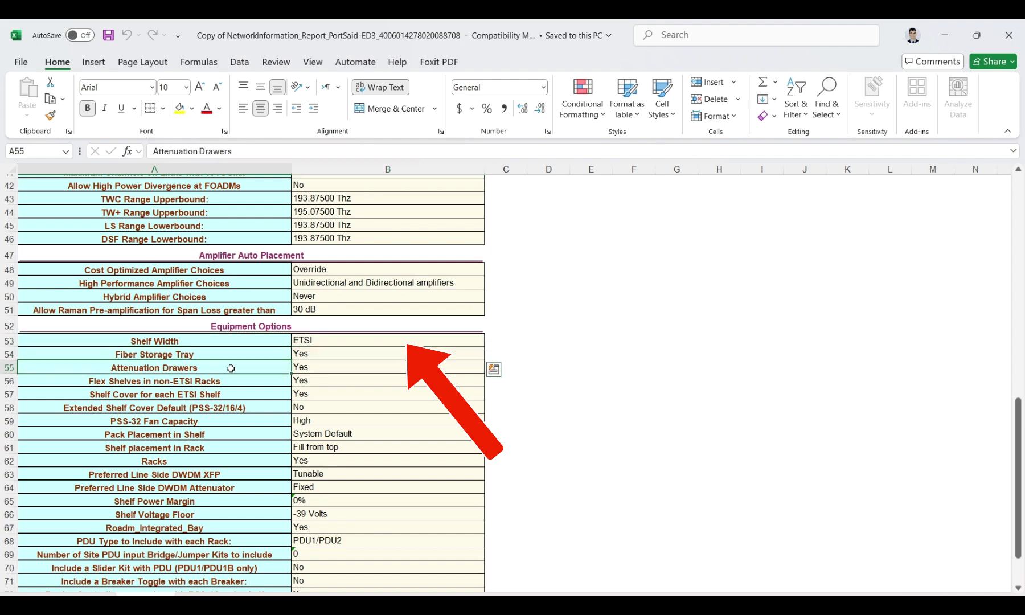
drag(230, 368, 328, 368)
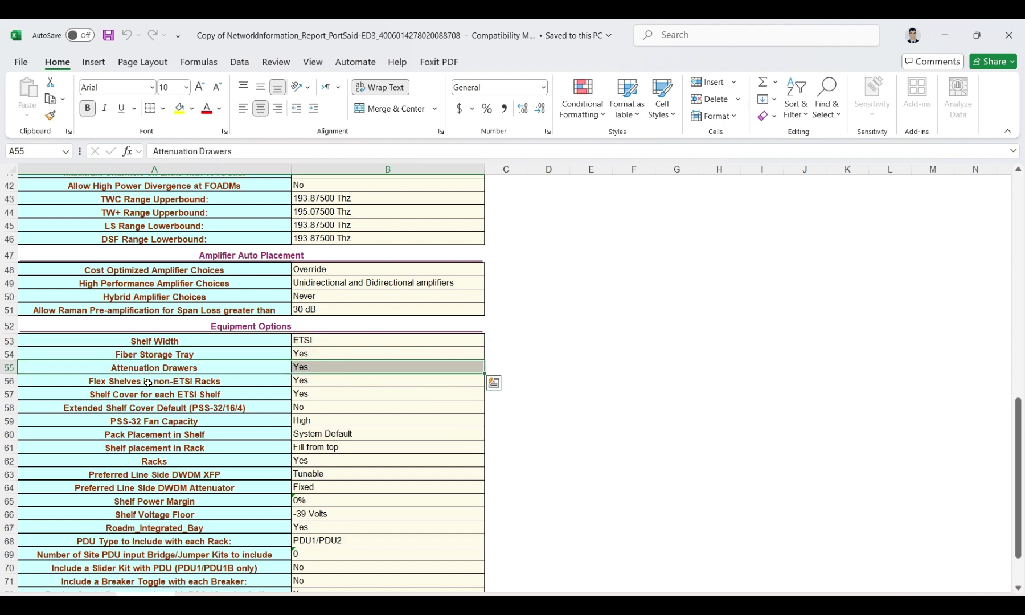
drag(148, 382, 328, 382)
drag(189, 394, 357, 394)
scroll(261, 447, down, 1)
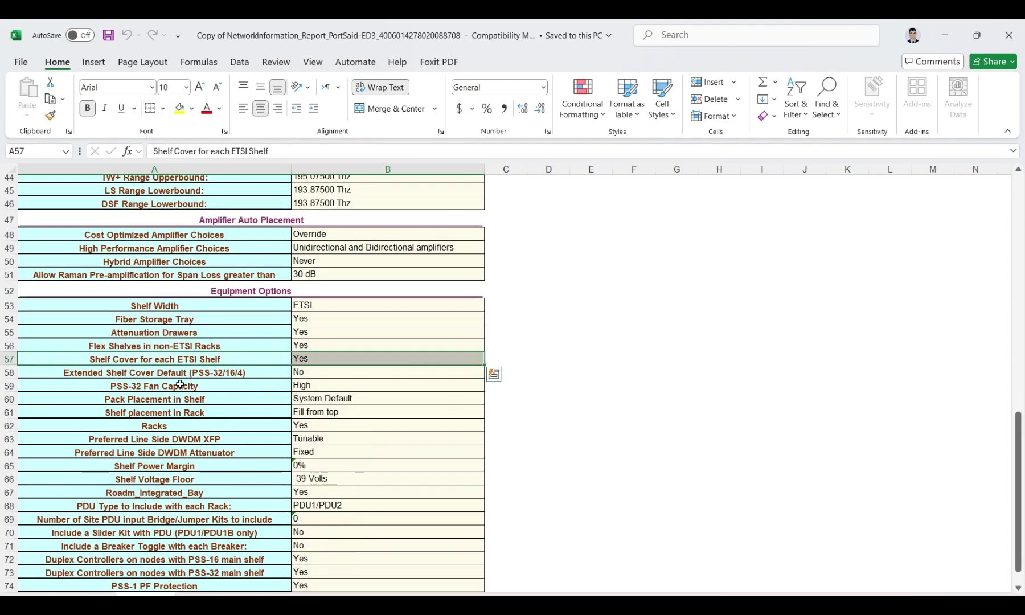
- Check the PSS-32 Fan Capacity row, then highlight the Preferred Line Side DWDM XFP row with its setting
drag(180, 385, 323, 386)
click(111, 384)
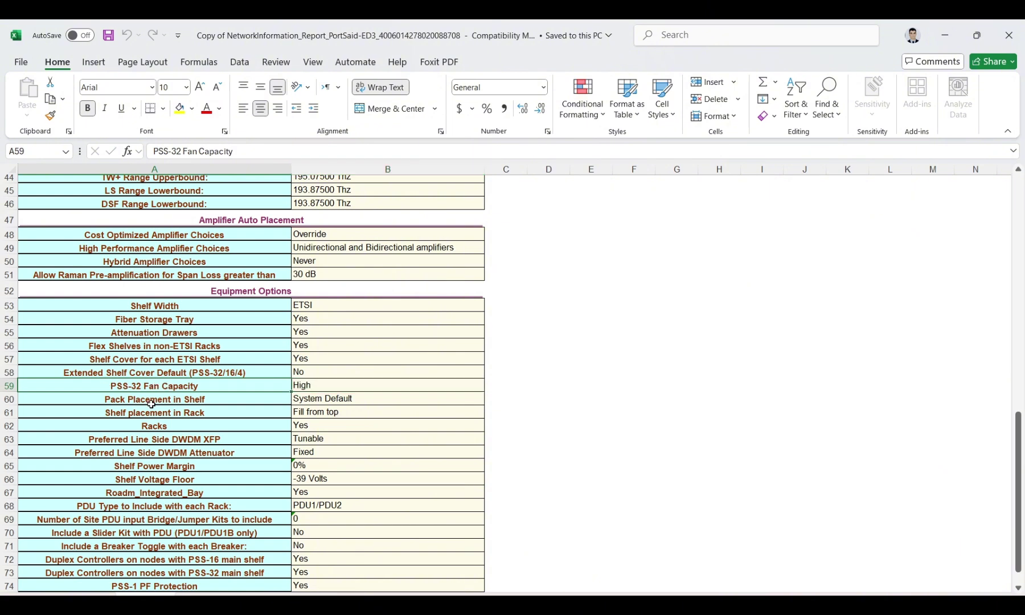
scroll(161, 393, down, 1)
click(168, 405)
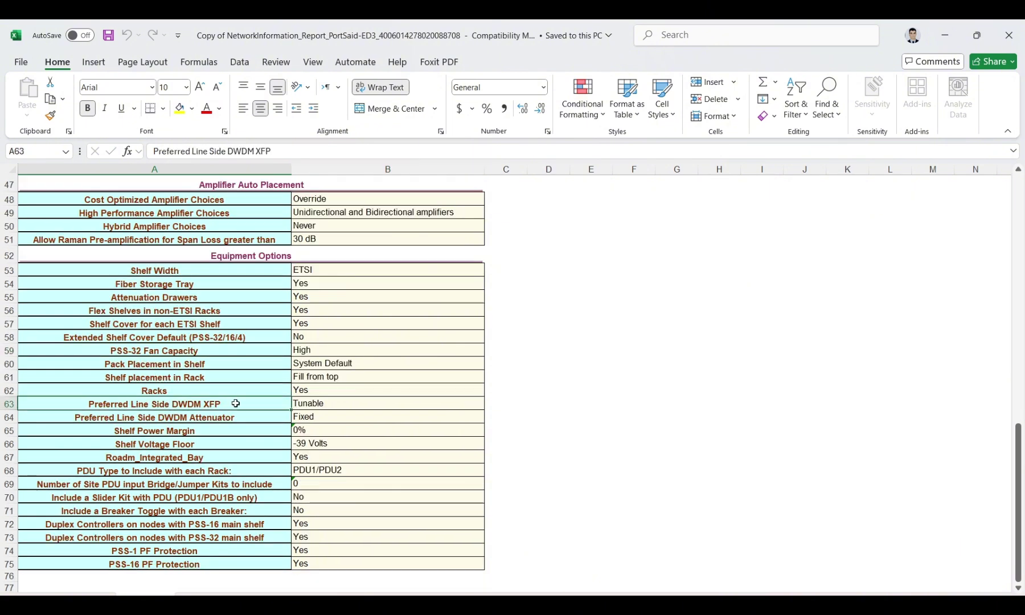
drag(235, 403, 333, 402)
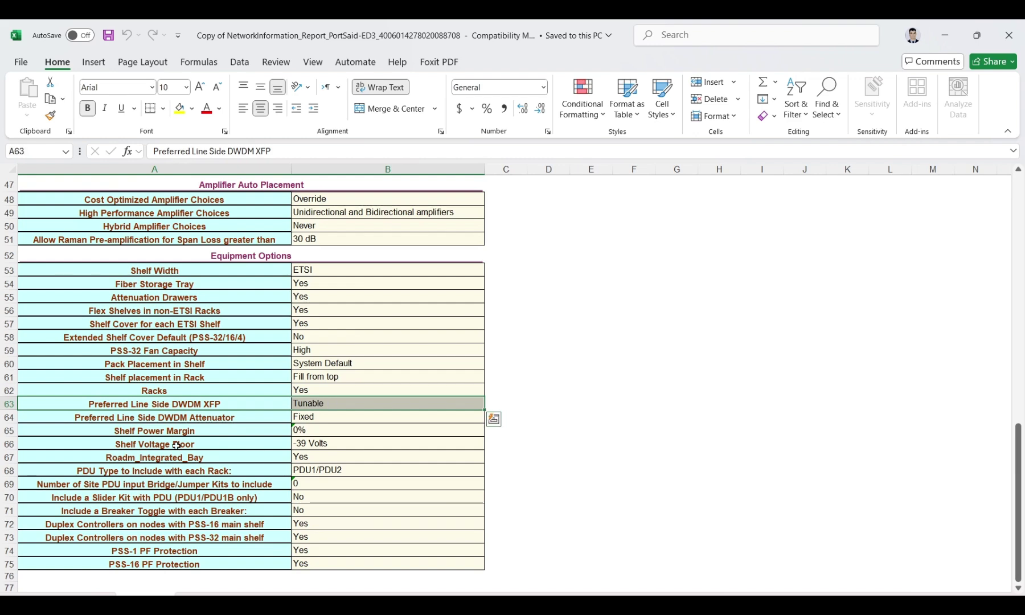
- Highlight the Preferred Line Side DWDM Attenuator row together with its setting
scroll(155, 447, down, 1)
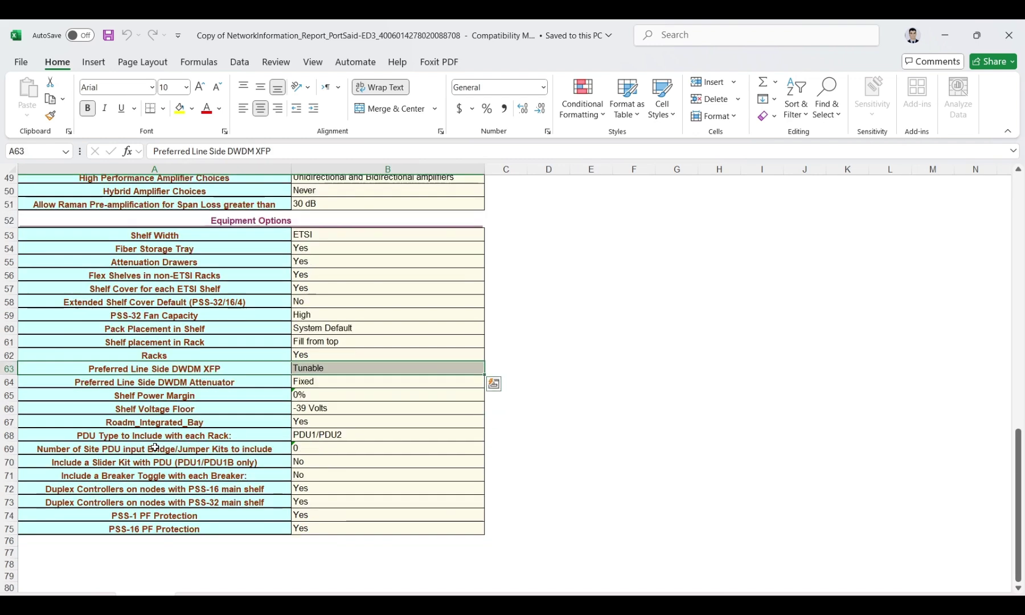
click(75, 380)
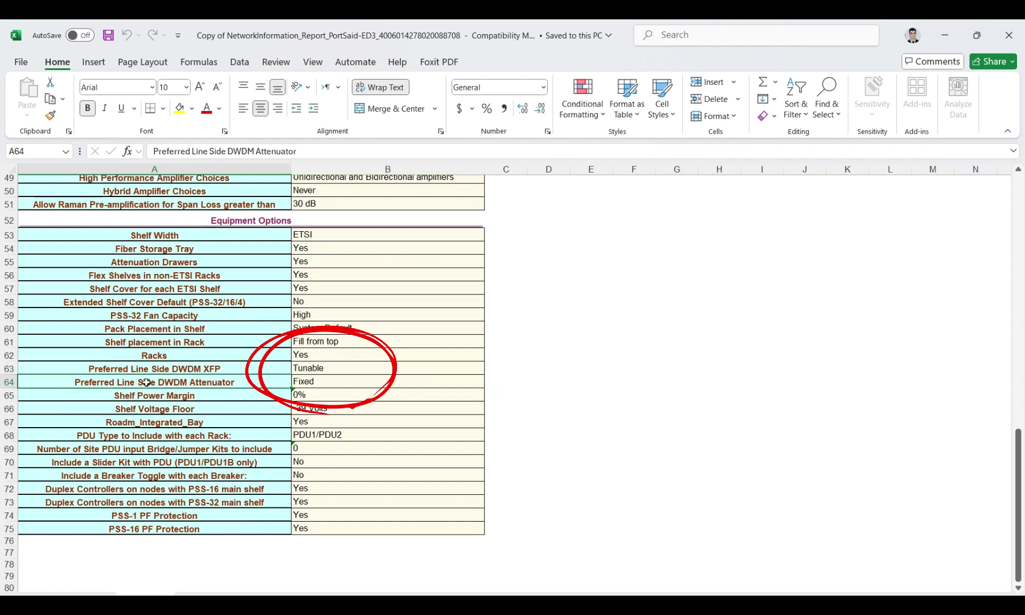
drag(271, 381, 313, 381)
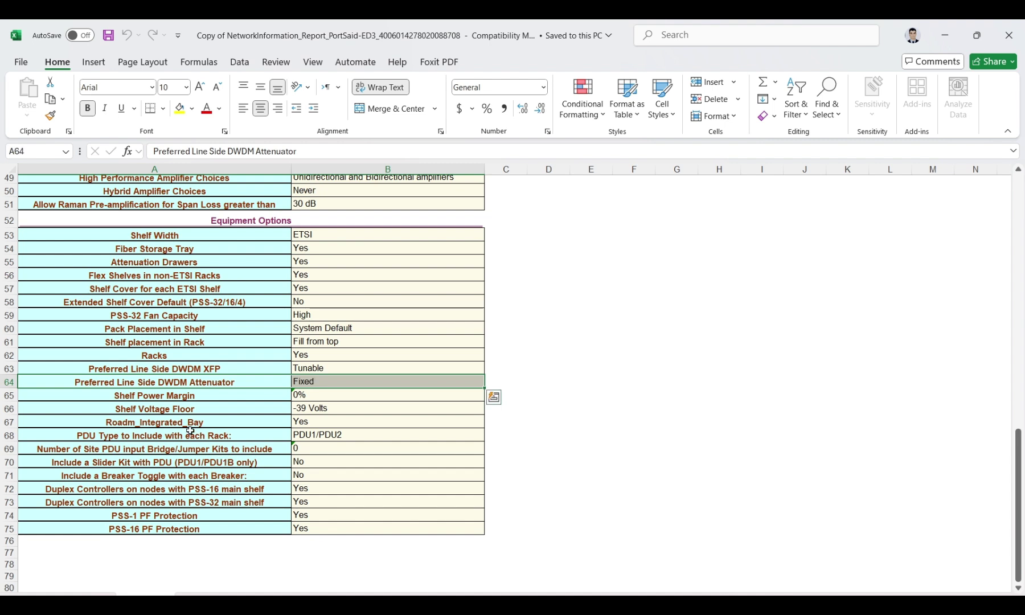
- Examine the Shelf Power Margin and Shelf Voltage Floor rows, highlighting each label with its value
drag(192, 403, 302, 395)
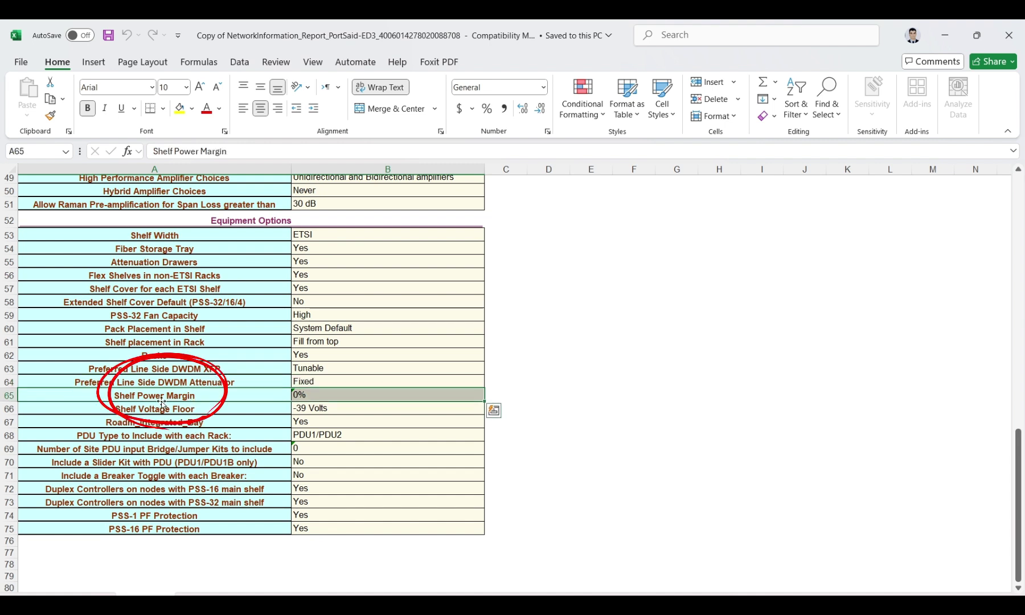
click(289, 390)
drag(290, 390, 305, 391)
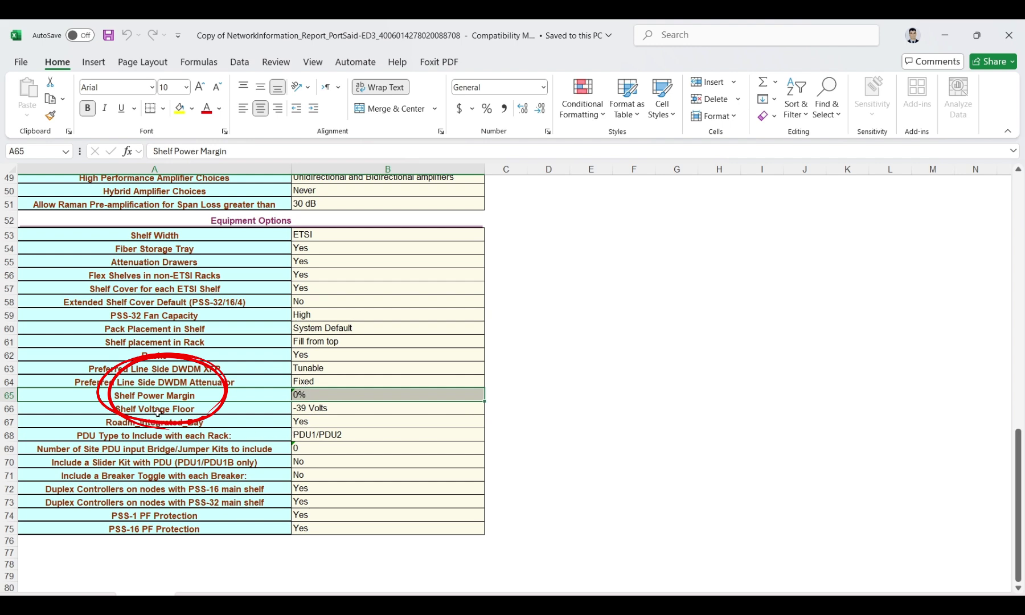
drag(137, 409, 340, 410)
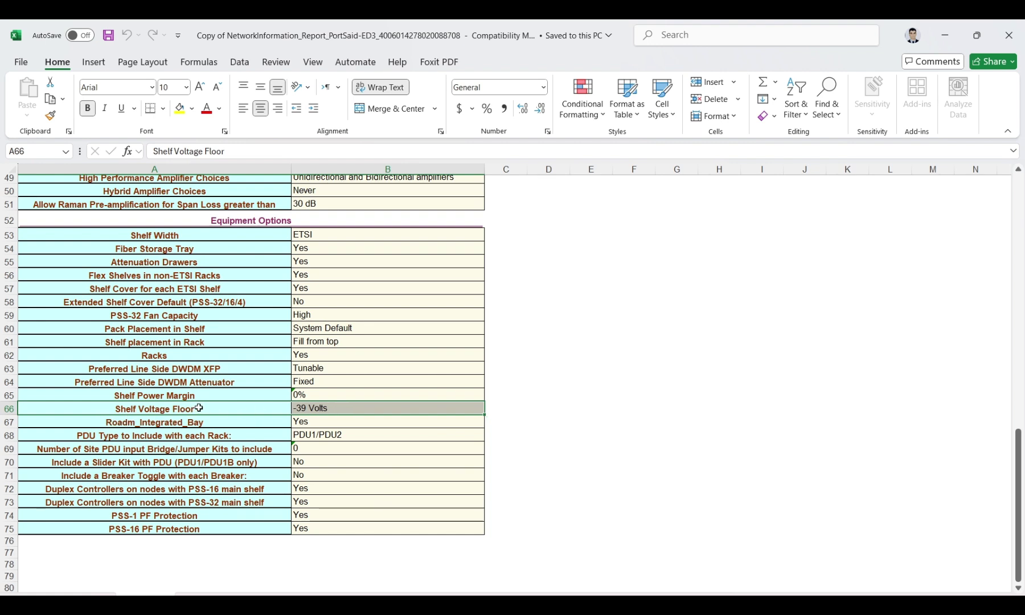
drag(201, 409, 357, 409)
scroll(247, 462, down, 1)
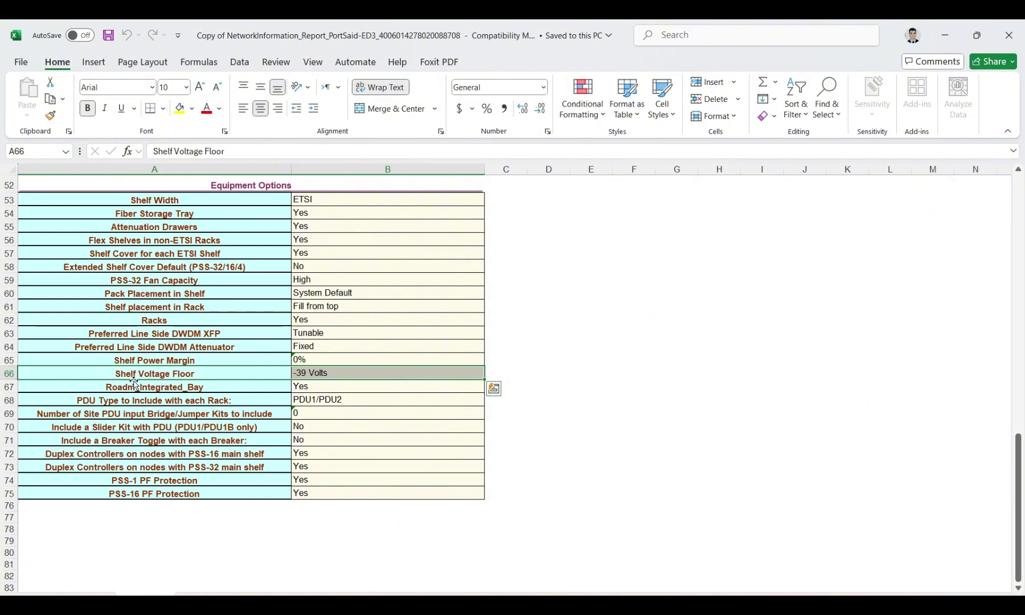
click(140, 361)
drag(272, 363, 318, 361)
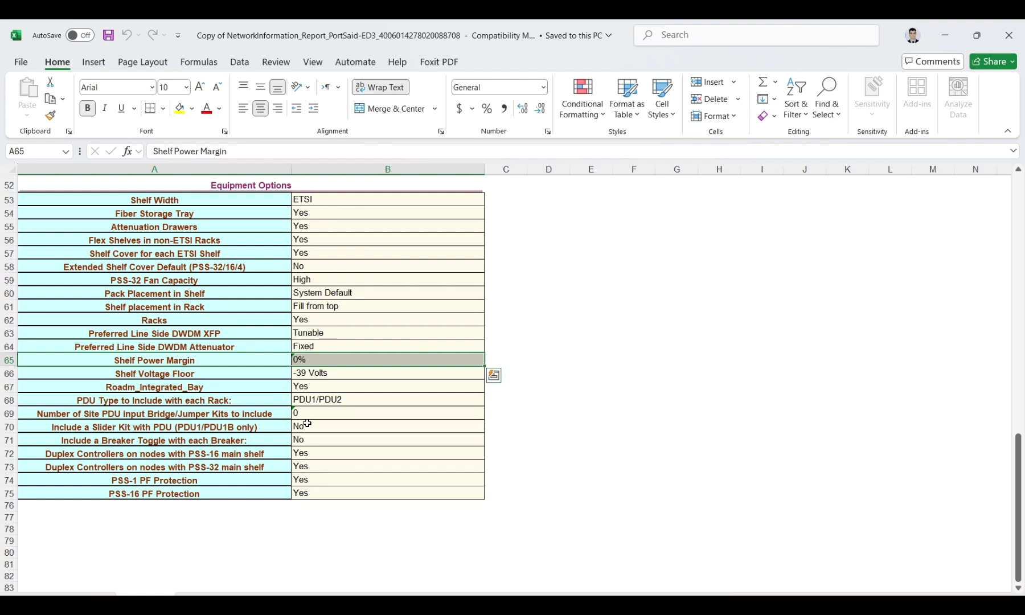
- Highlight the PDU Type to Include with each Rack row, then check the Duplex Controllers rows for PSS-16 and PSS-32
drag(273, 400, 370, 404)
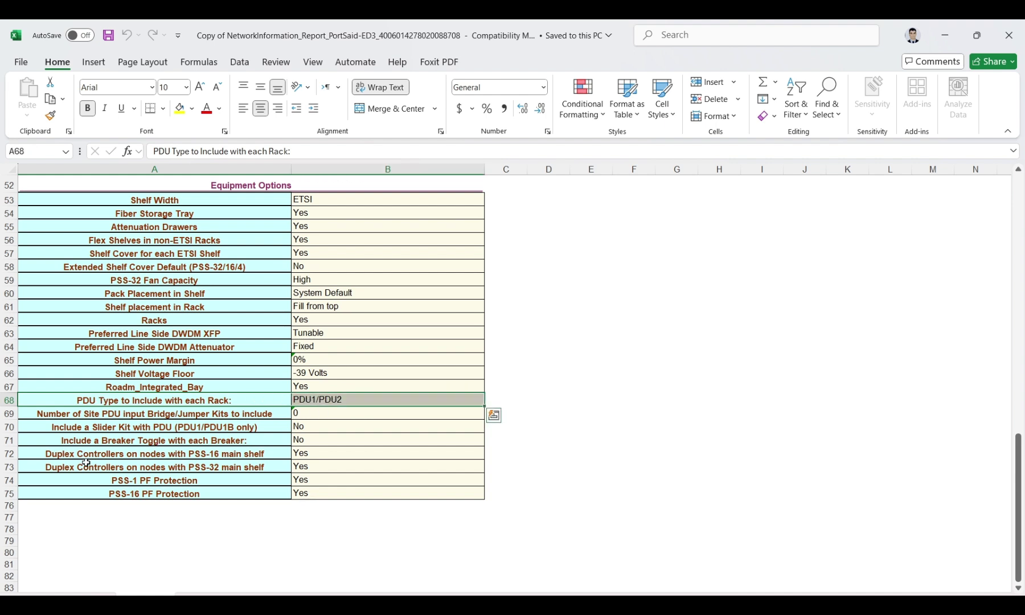
click(42, 454)
click(250, 464)
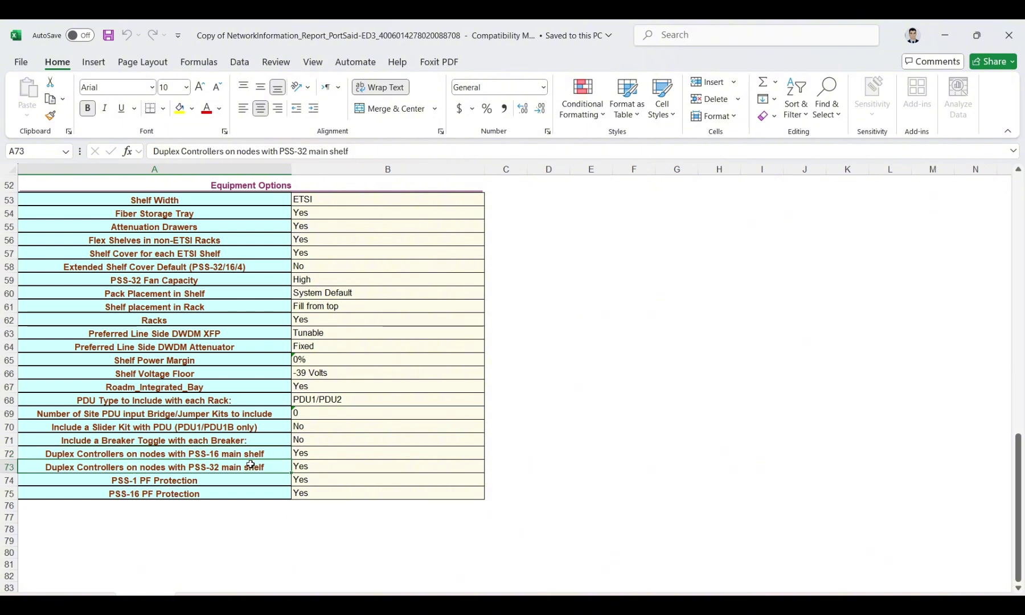
- Highlight the PSS-1 and PSS-16 PF Protection rows, then the PSS-32 and PSS-16 Duplex Controllers rows with their settings
drag(158, 476, 342, 480)
scroll(194, 466, down, 2)
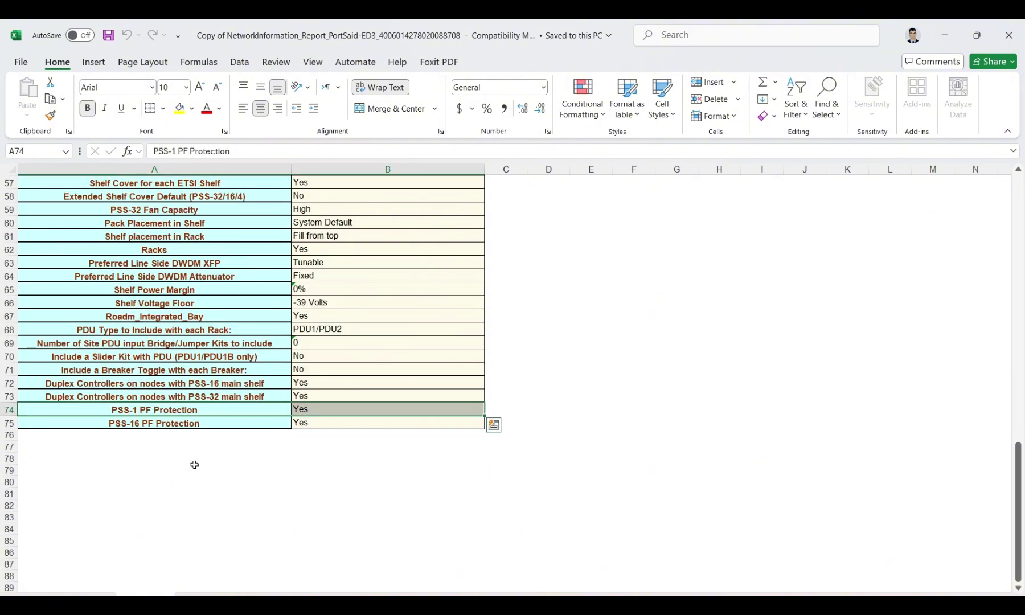
drag(180, 426, 380, 422)
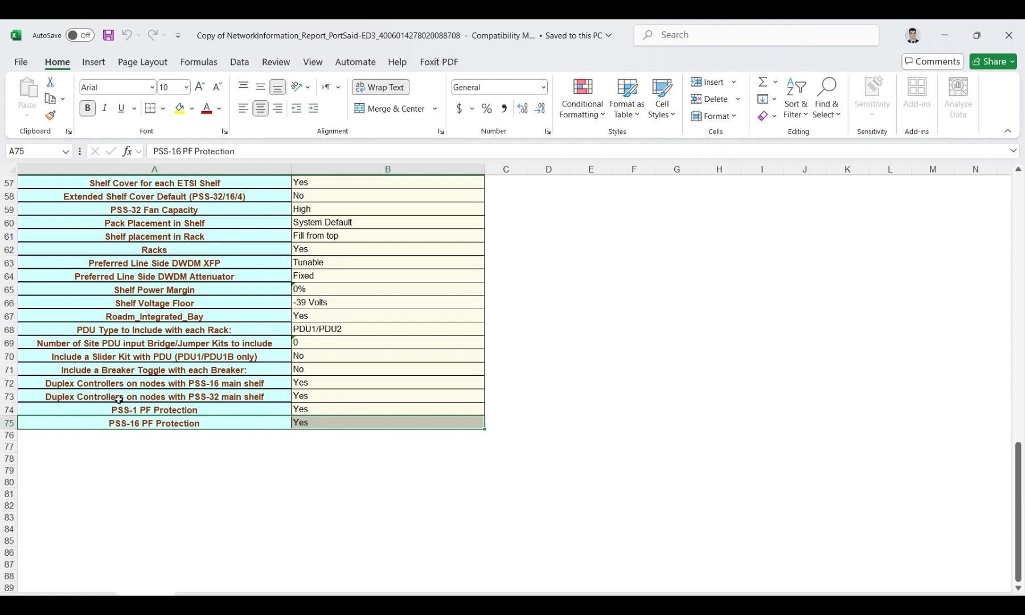
drag(121, 399, 294, 399)
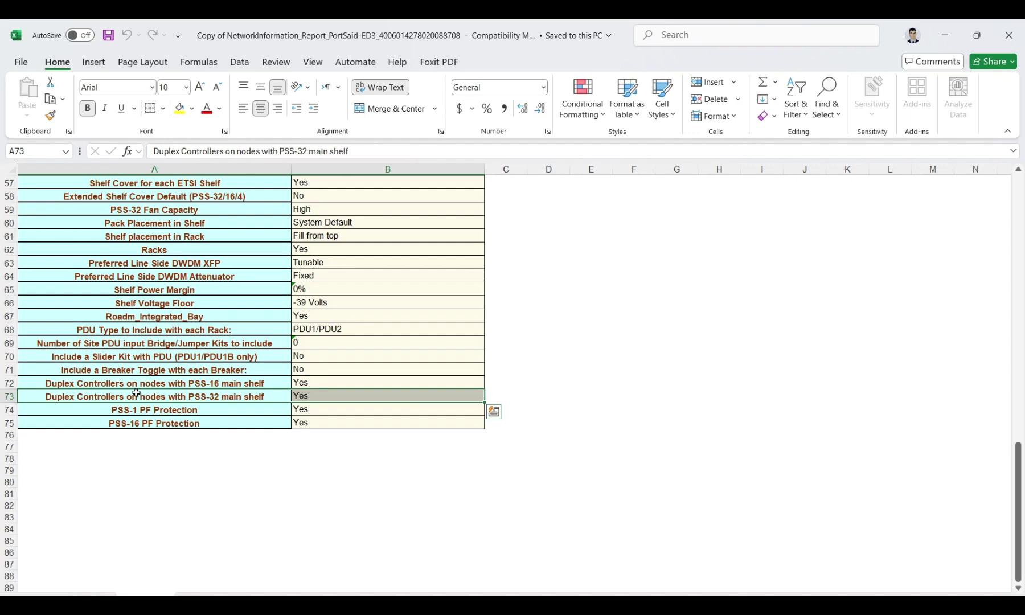
drag(117, 383, 293, 383)
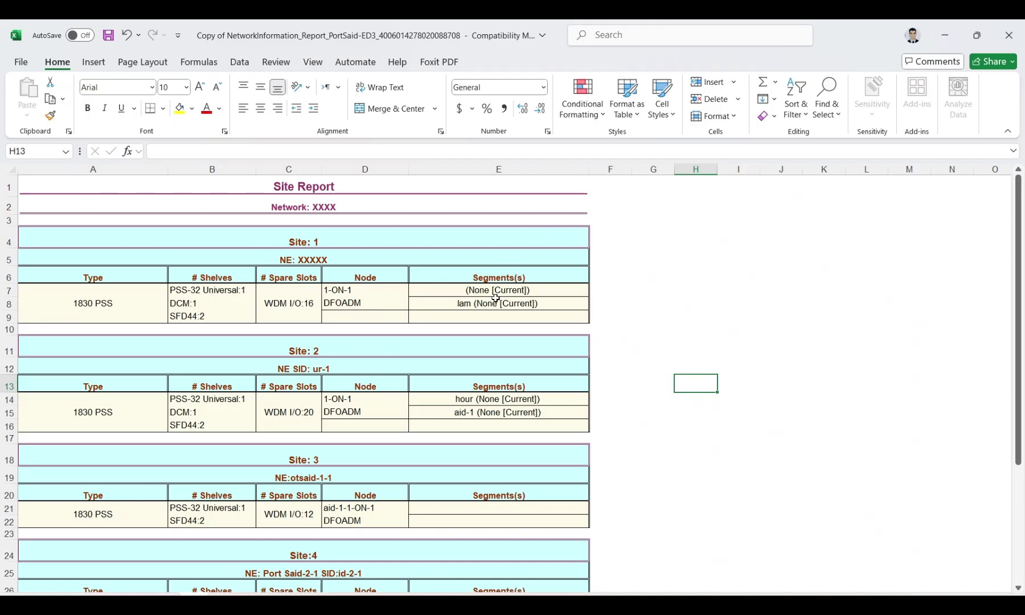
- Review the Site Report from Site 1 to Site 5, examining each site's shelves, spare slots, node and segments
scroll(276, 307, down, 1)
scroll(282, 345, up, 1)
click(350, 304)
scroll(363, 411, down, 1)
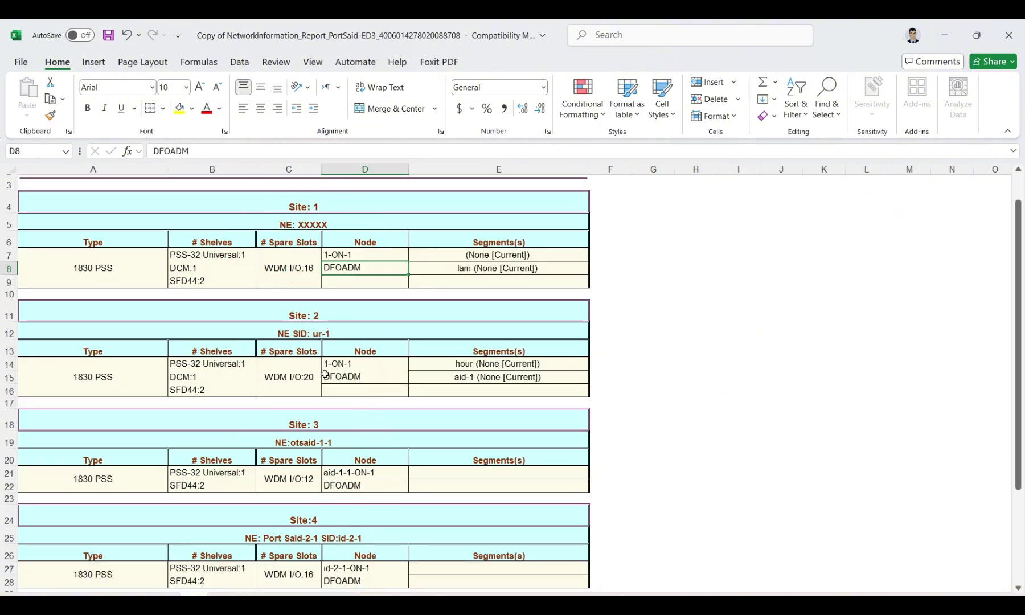
scroll(351, 396, down, 1)
scroll(362, 420, down, 1)
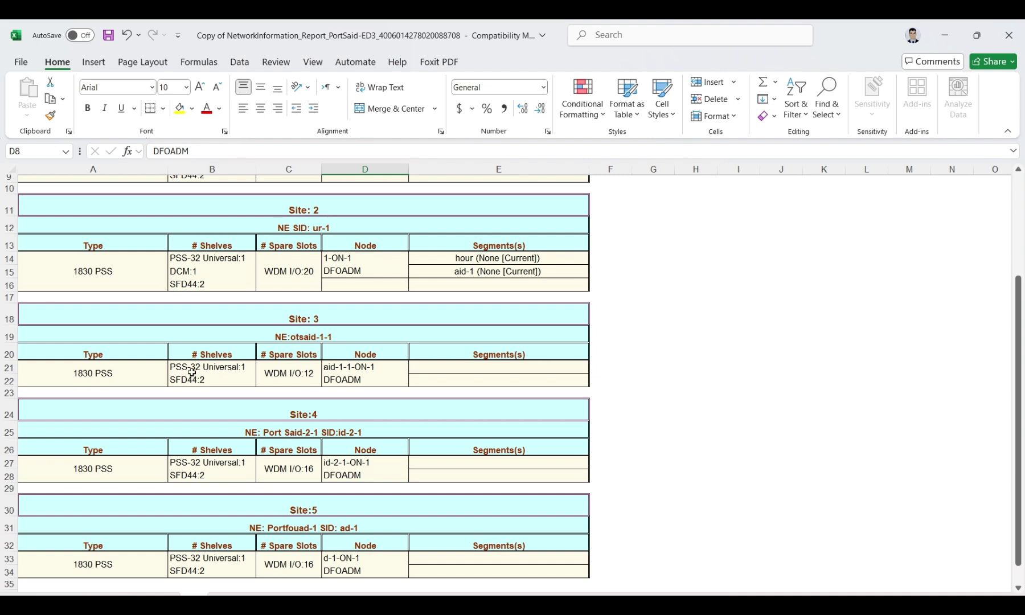
scroll(205, 384, down, 2)
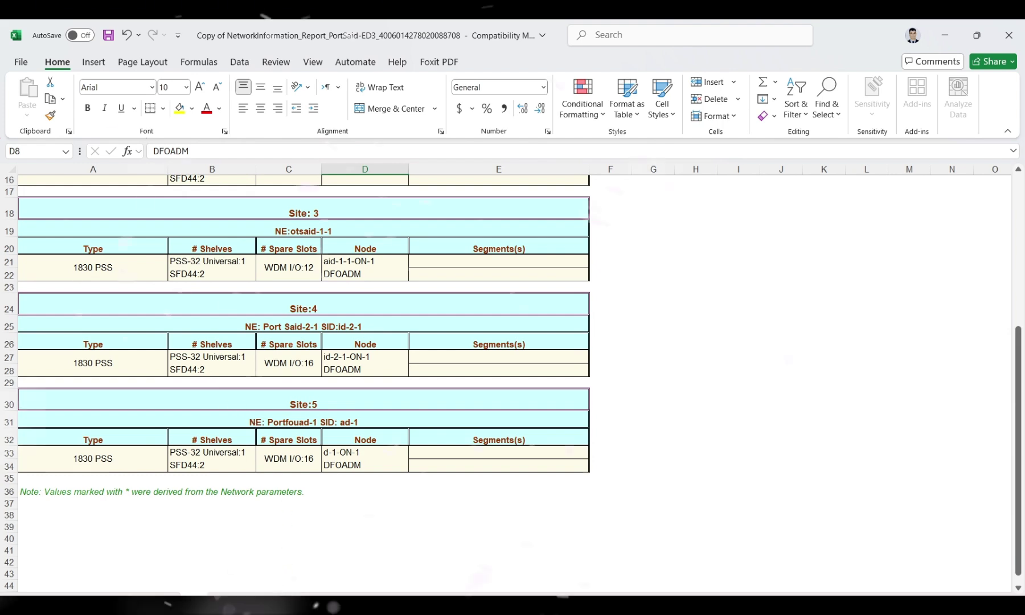
- Open the Link Report sheet and examine the link names and the columns for supported and used wavelengths
click(285, 586)
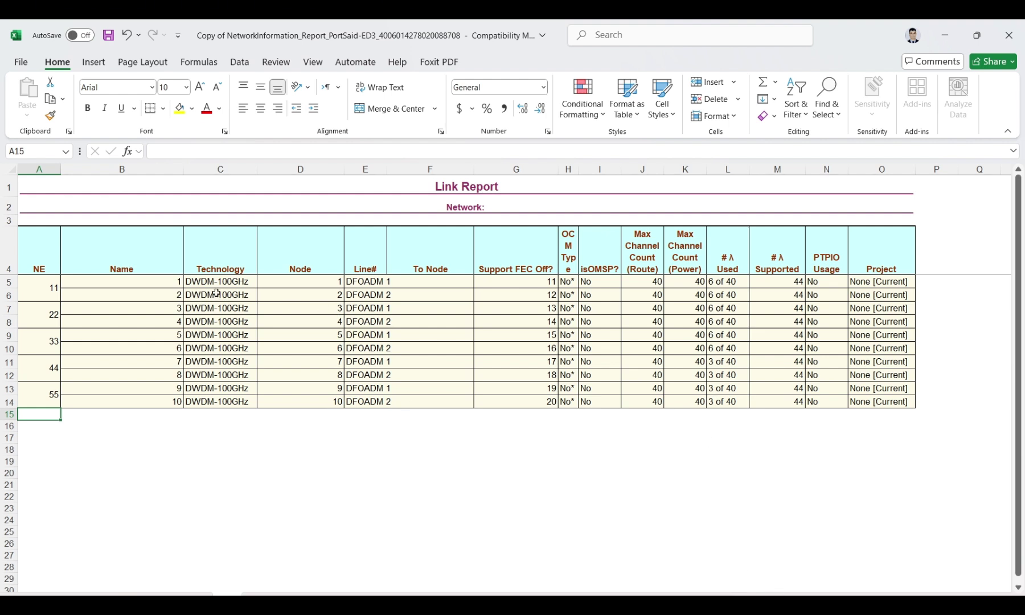
mouse_move(159, 281)
mouse_down()
mouse_move(160, 304)
mouse_move(151, 286)
mouse_up()
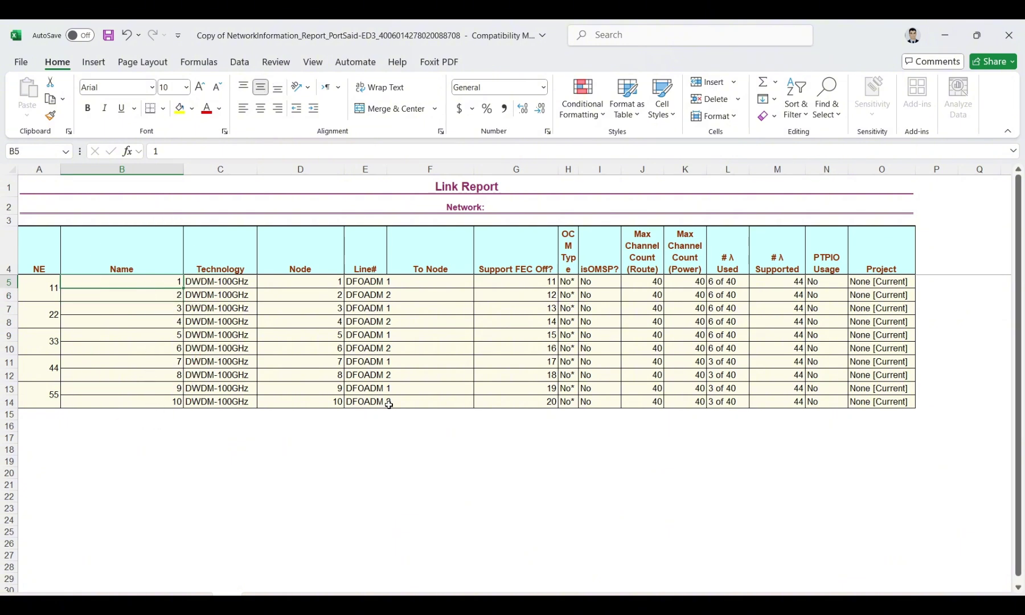
key(Down)
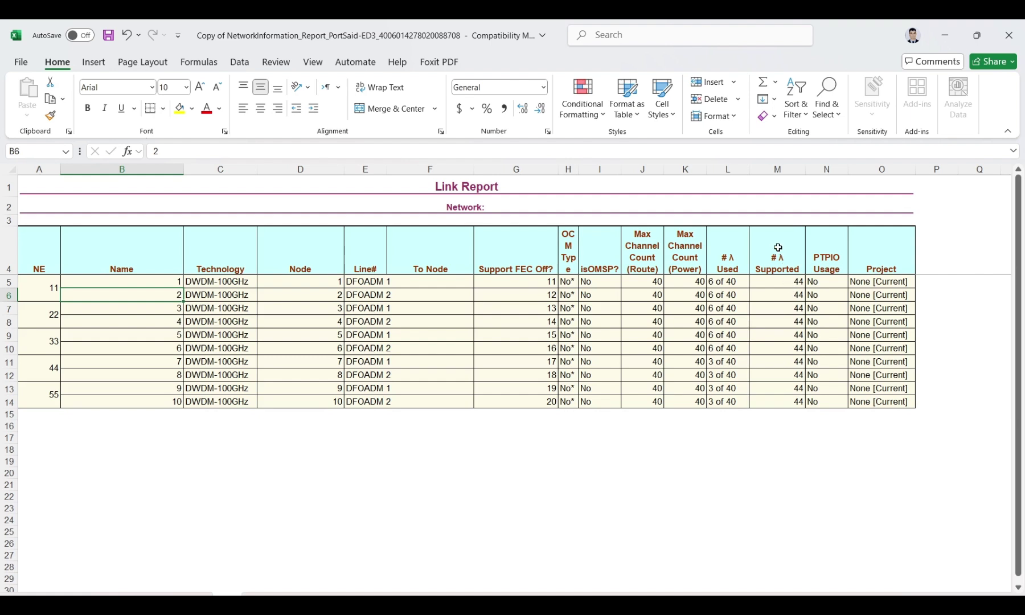
drag(778, 249, 778, 407)
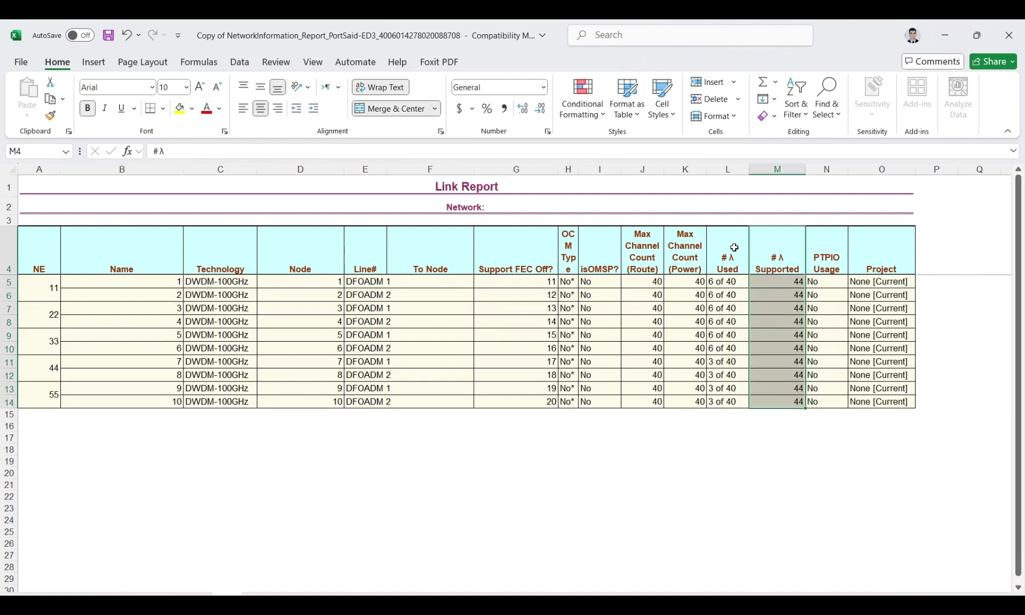
drag(728, 237, 729, 399)
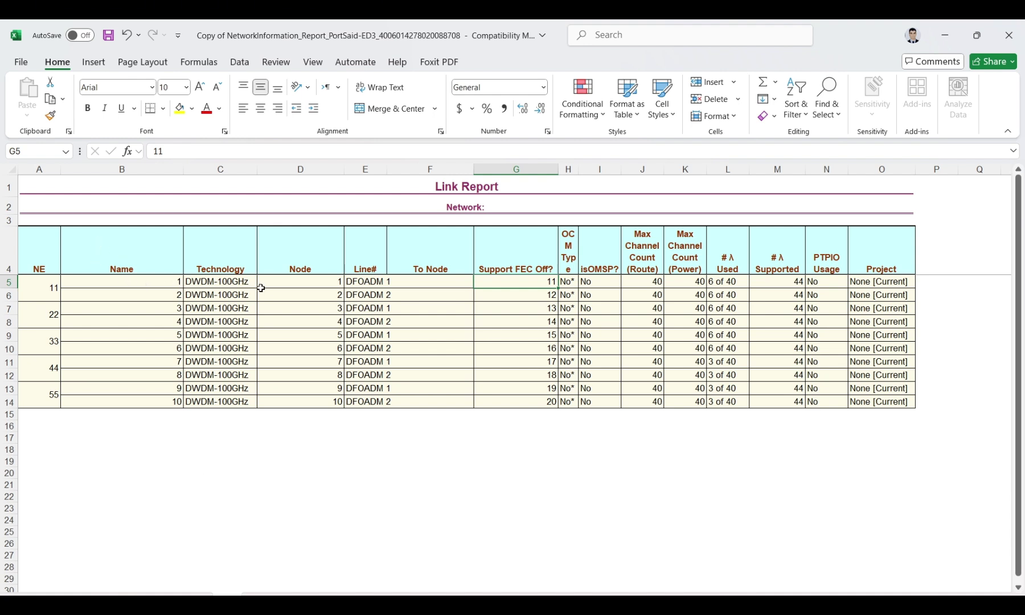
- Highlight the Node, To Node, Support FEC Off? and Name columns of the Link Report one after another
drag(299, 280, 308, 425)
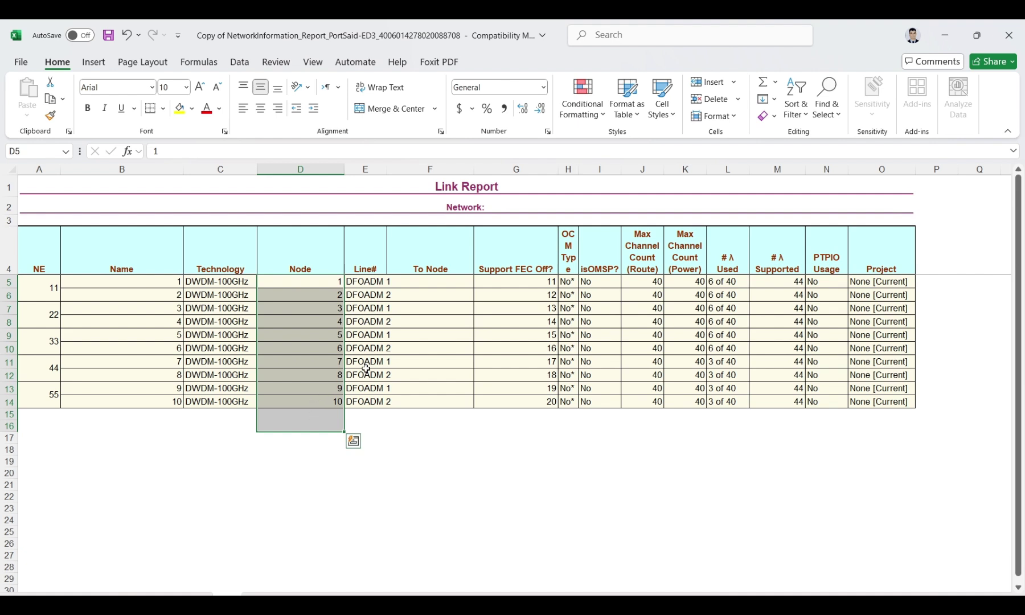
drag(437, 281, 438, 415)
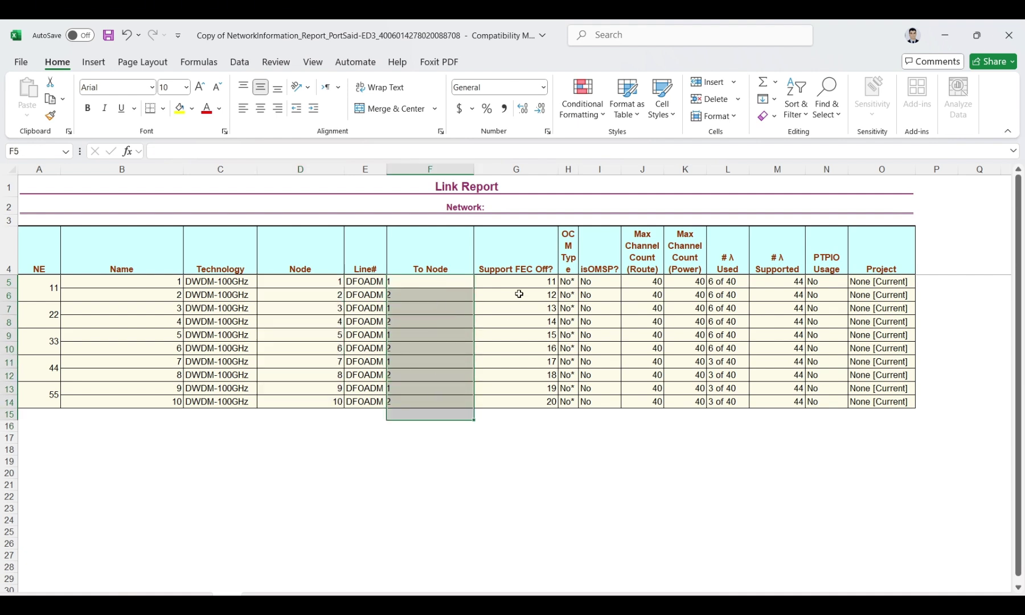
drag(520, 276, 518, 414)
drag(137, 276, 133, 398)
- Open the Fiber Report sheet and highlight the fiber Type and minimum loss values of the spans
key(ctrl+Page_Down)
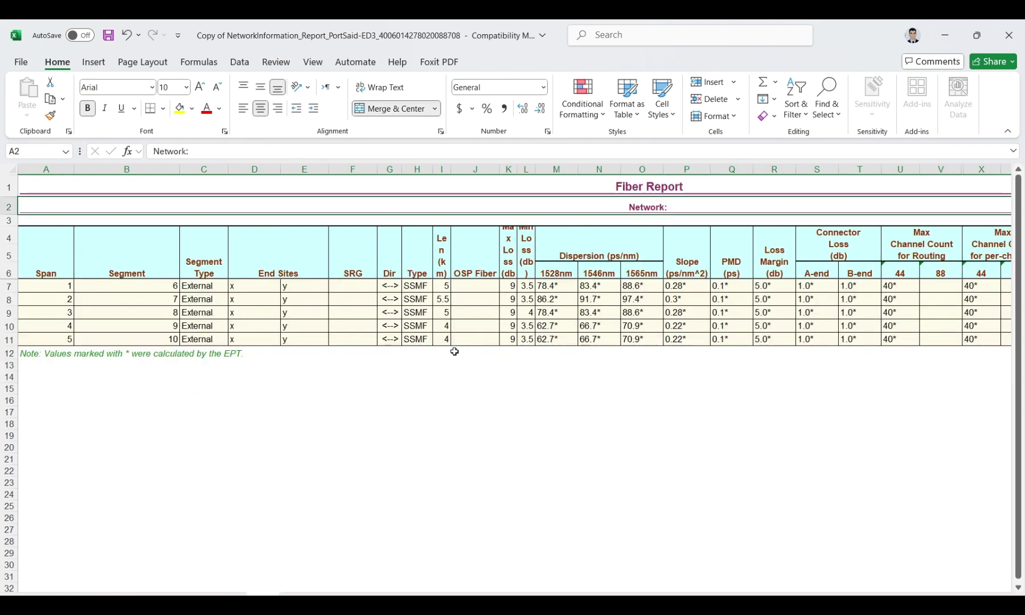
drag(416, 285, 417, 341)
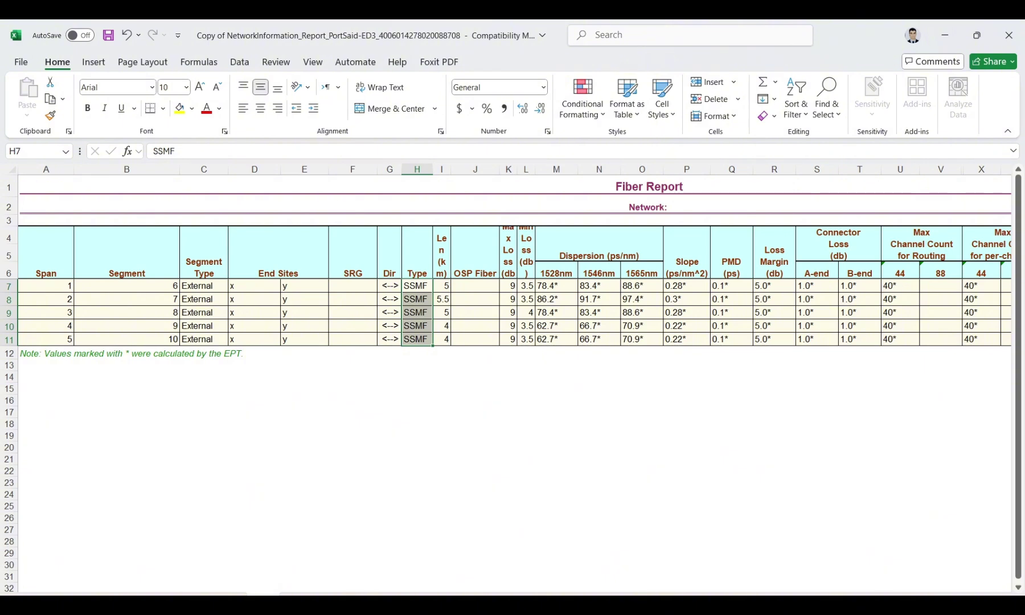
drag(526, 288, 527, 351)
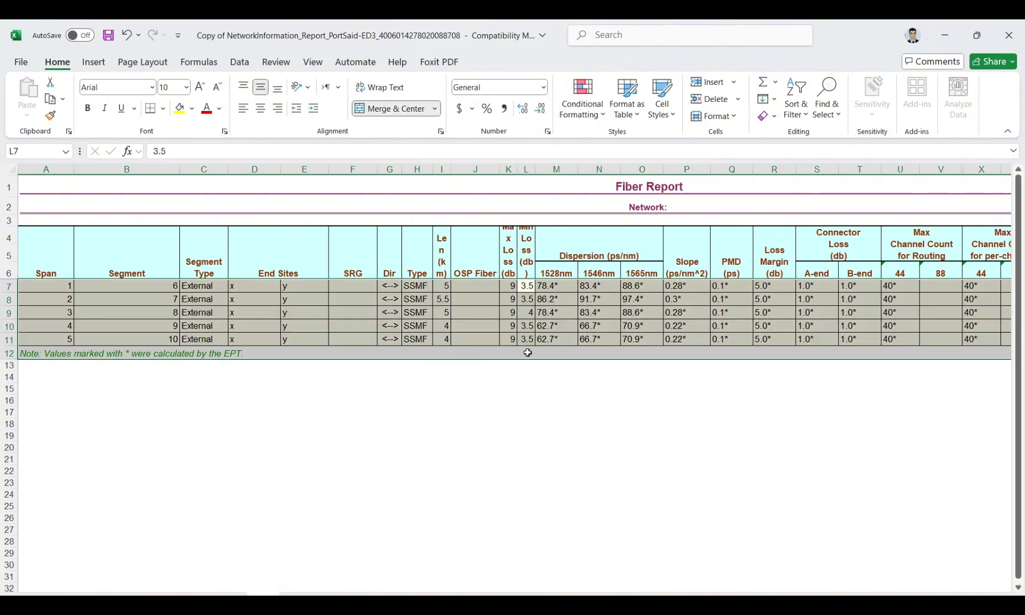
click(552, 353)
- Highlight the 1528nm and 1546nm dispersion values, then view the Fiber Report's remaining columns through Project
drag(555, 285, 556, 345)
click(600, 291)
drag(600, 291, 598, 339)
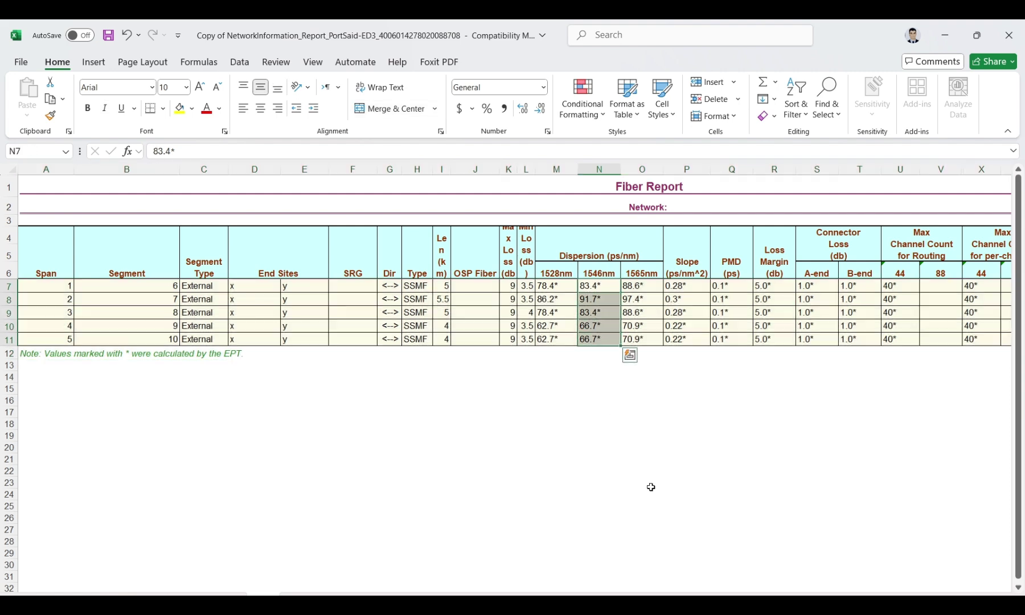
drag(703, 594, 728, 594)
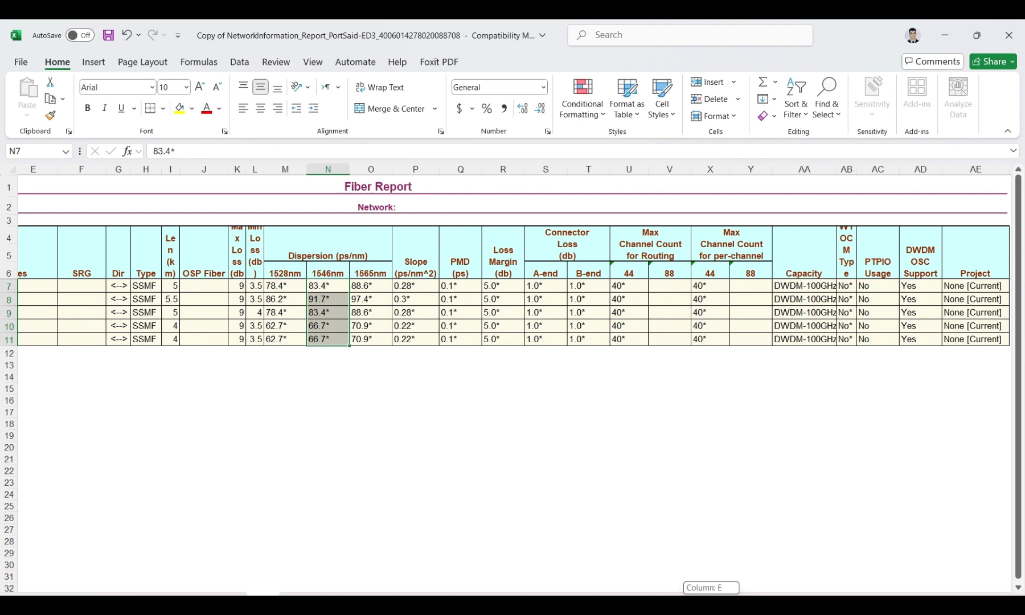
- Open the OA and DCM Report sheet and highlight all OA Type values in the Line section
drag(728, 594, 737, 594)
key(ctrl+Page_Down)
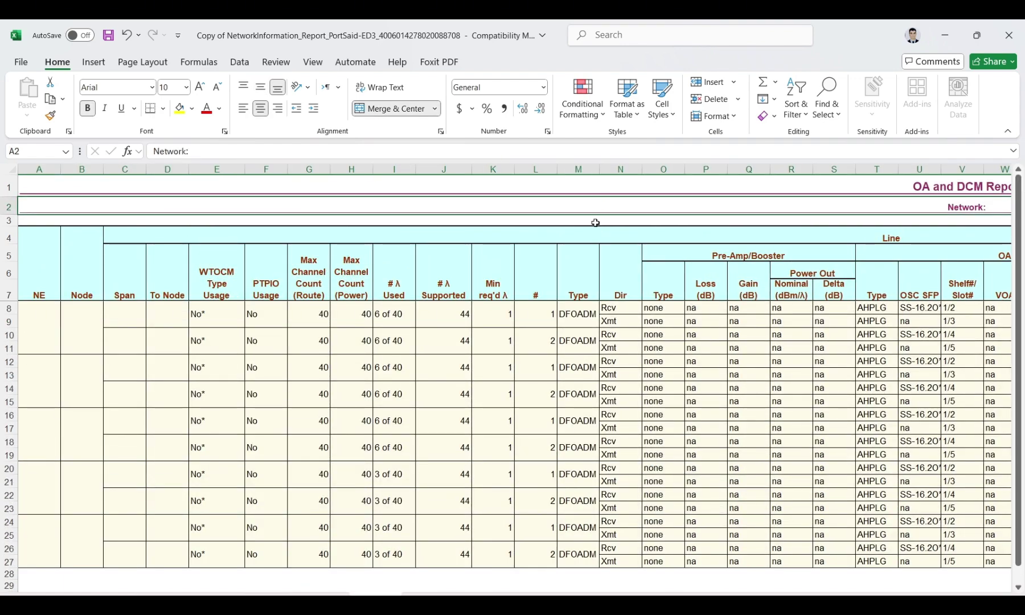
scroll(646, 348, right, 3)
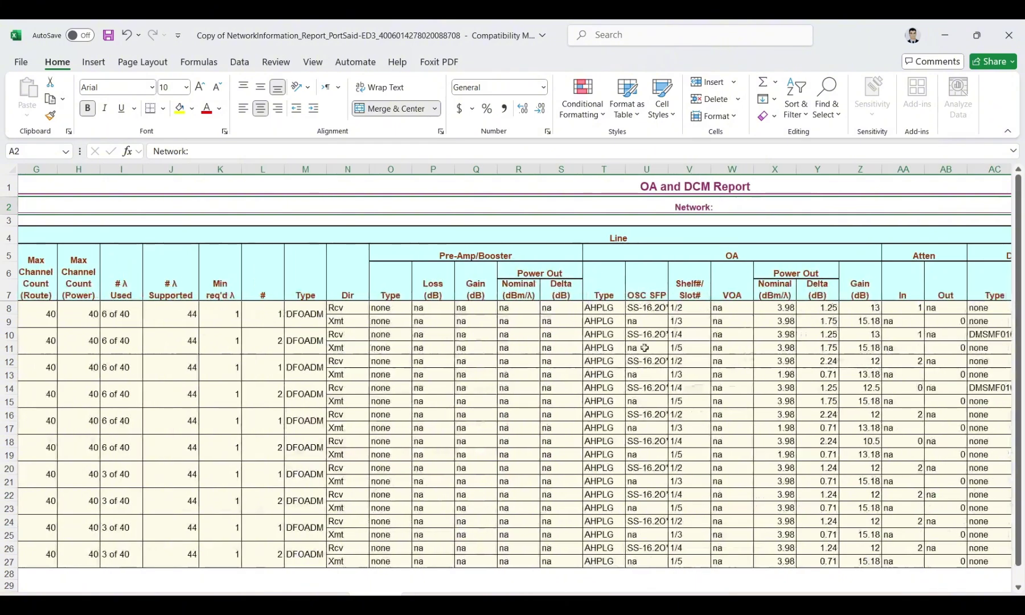
drag(611, 307, 606, 356)
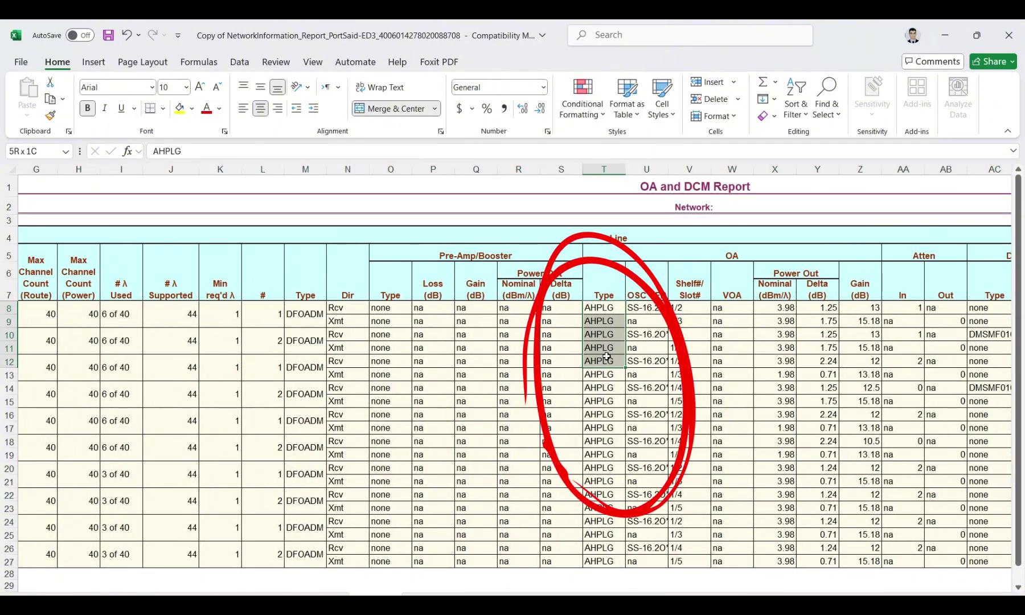
drag(607, 356, 605, 565)
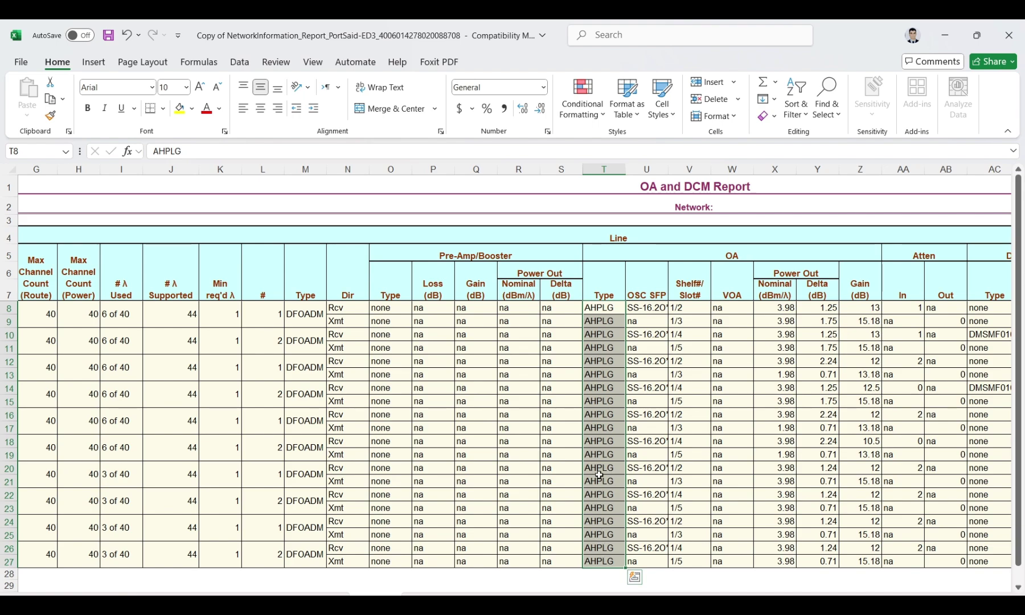
- Highlight the OA Power Out Delta, Power Out Nominal and Gain columns one after another
drag(433, 593, 701, 594)
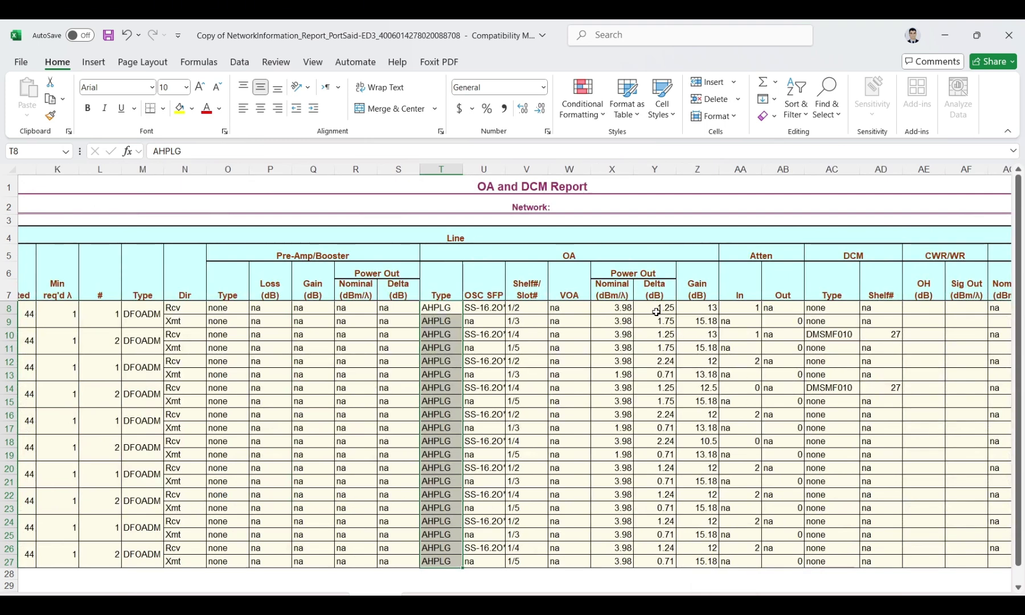
drag(656, 311, 675, 560)
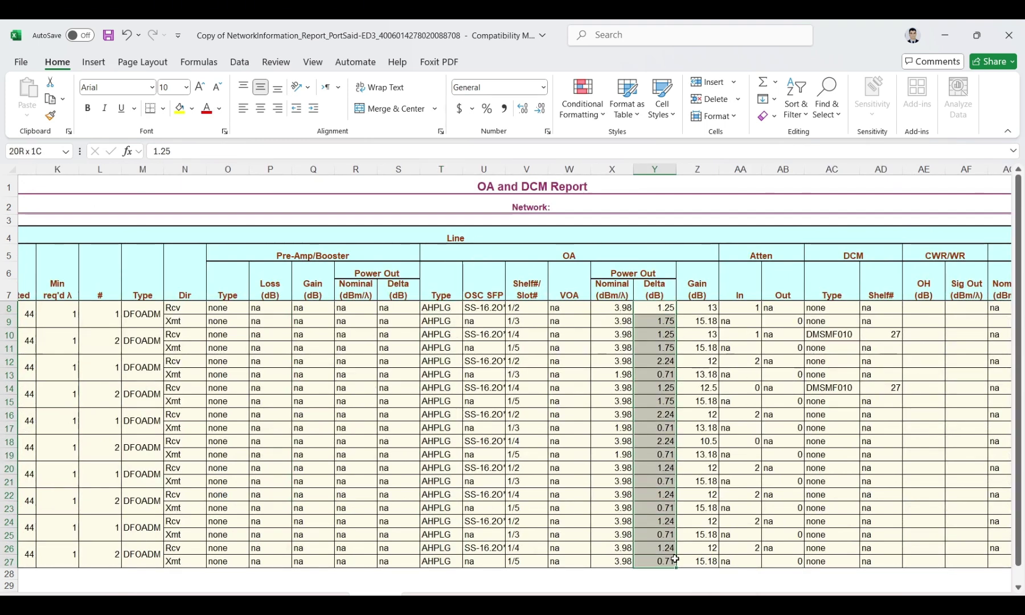
drag(610, 313, 610, 560)
drag(661, 314, 671, 495)
drag(697, 307, 699, 570)
- Return to the first columns of the OA and DCM Report and highlight the # λ Used values
drag(747, 595, 732, 595)
drag(387, 307, 392, 547)
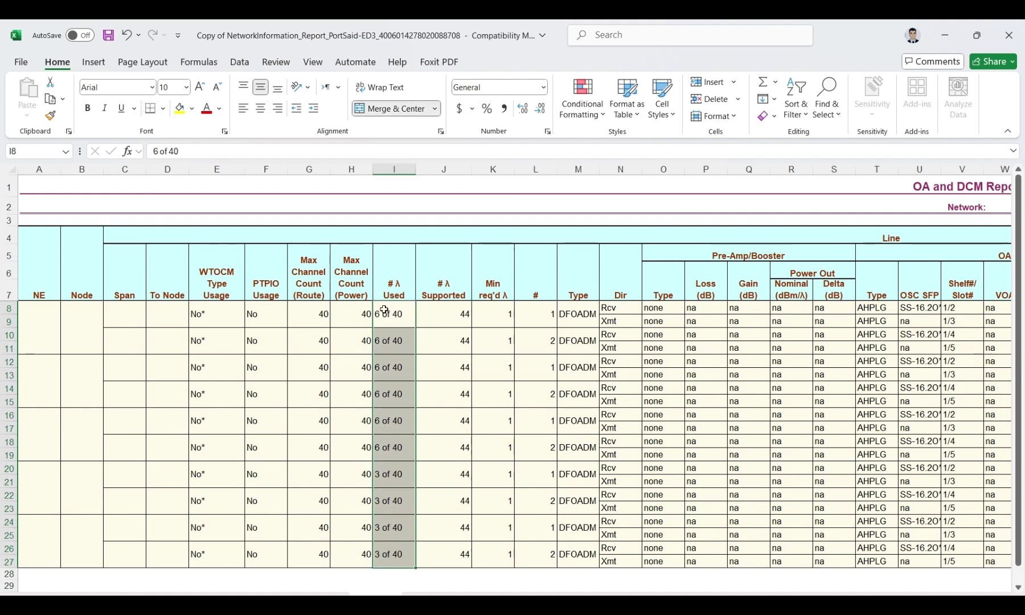
drag(385, 308, 382, 551)
- Open the Shelf Report sheet, select the first site's Site and NE headings, and highlight its Slot Information entries through the DCM row
key(ctrl+Page_Down)
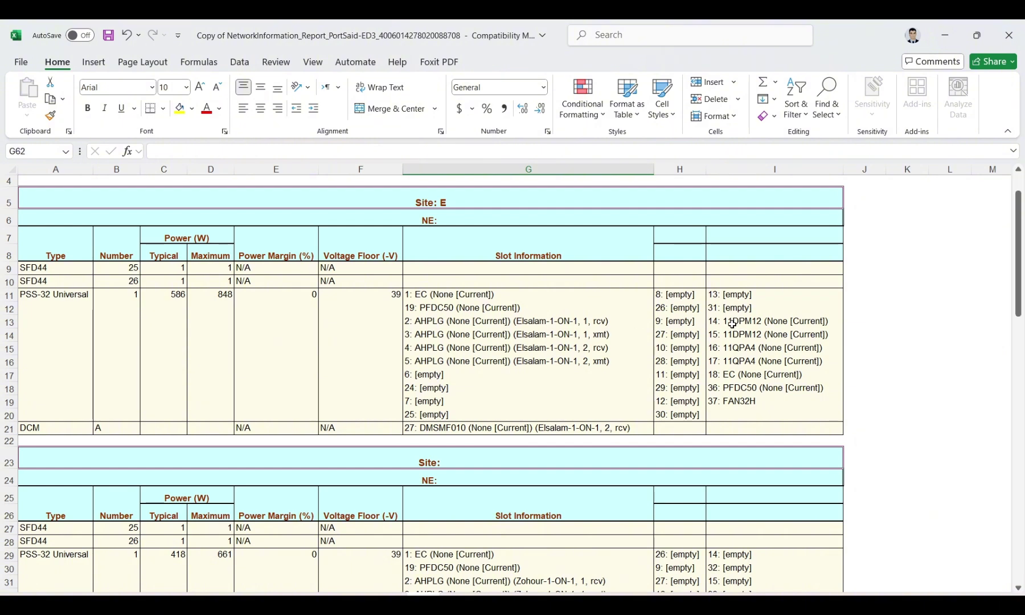
click(408, 199)
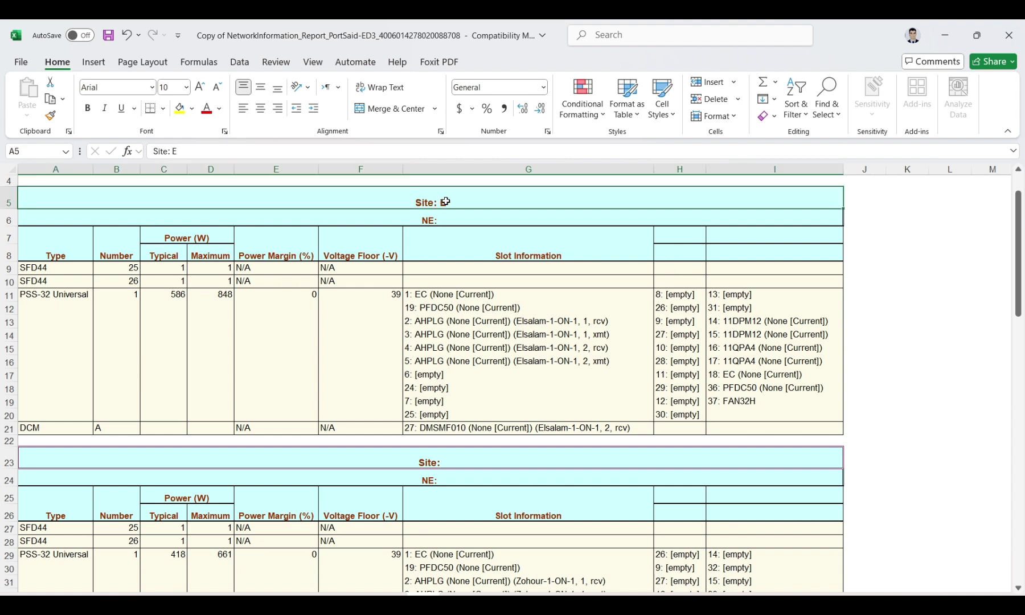
click(365, 220)
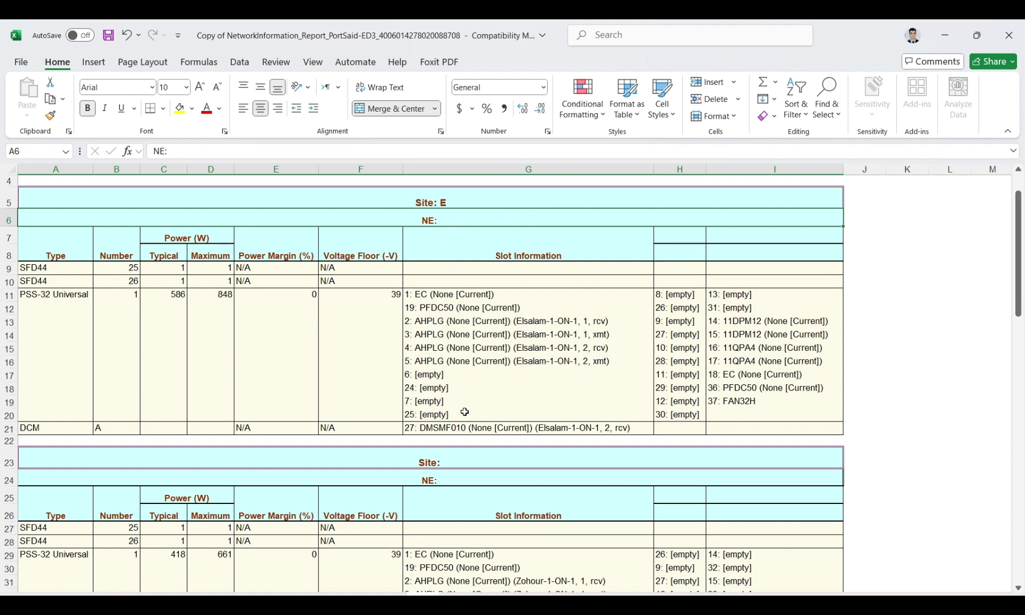
scroll(455, 402, down, 1)
scroll(449, 376, up, 3)
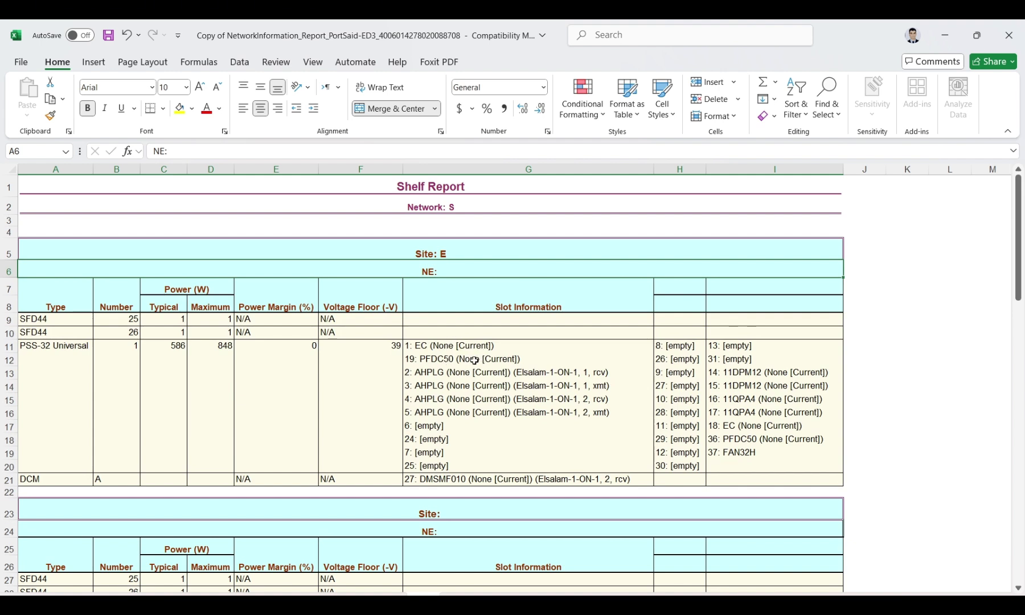
drag(464, 346, 482, 479)
scroll(482, 479, down, 1)
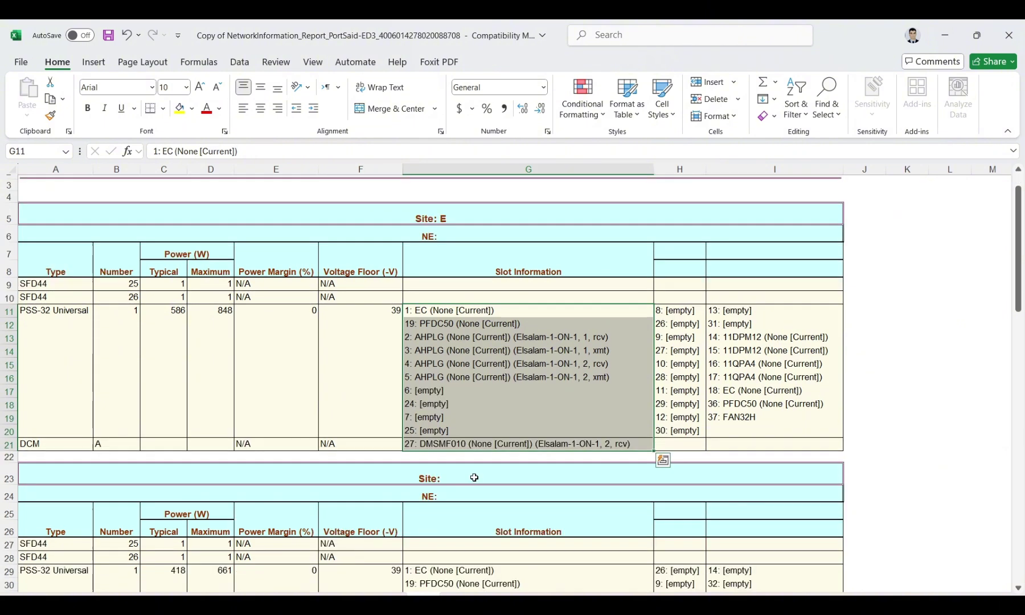
- Inspect the first site's individual Slot Information entries for slots 1, 19 and 2
click(427, 342)
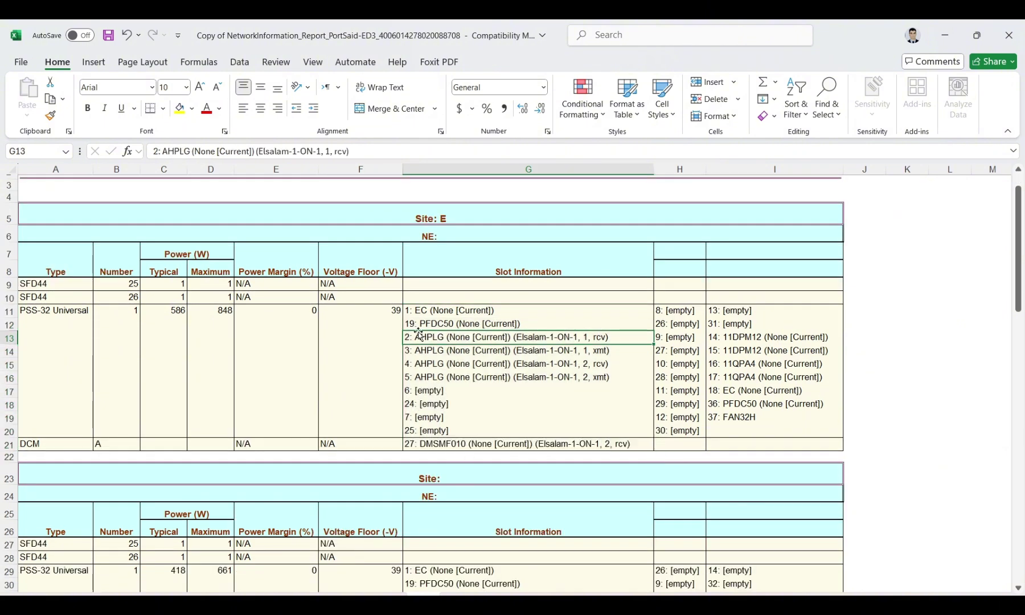
double_click(417, 324)
double_click(409, 311)
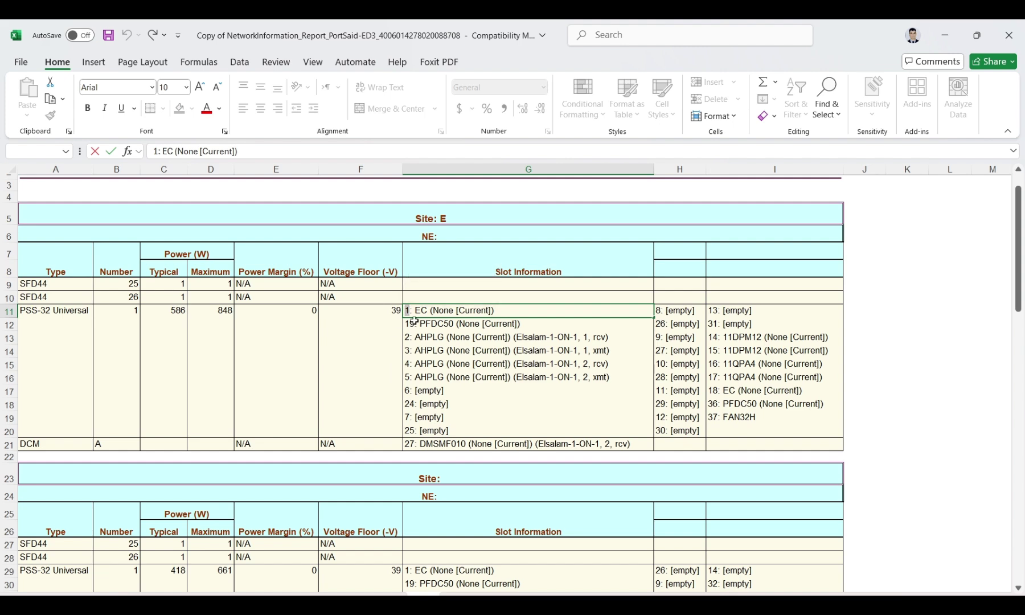
drag(415, 318, 415, 323)
click(500, 371)
scroll(431, 268, down, 1)
click(430, 269)
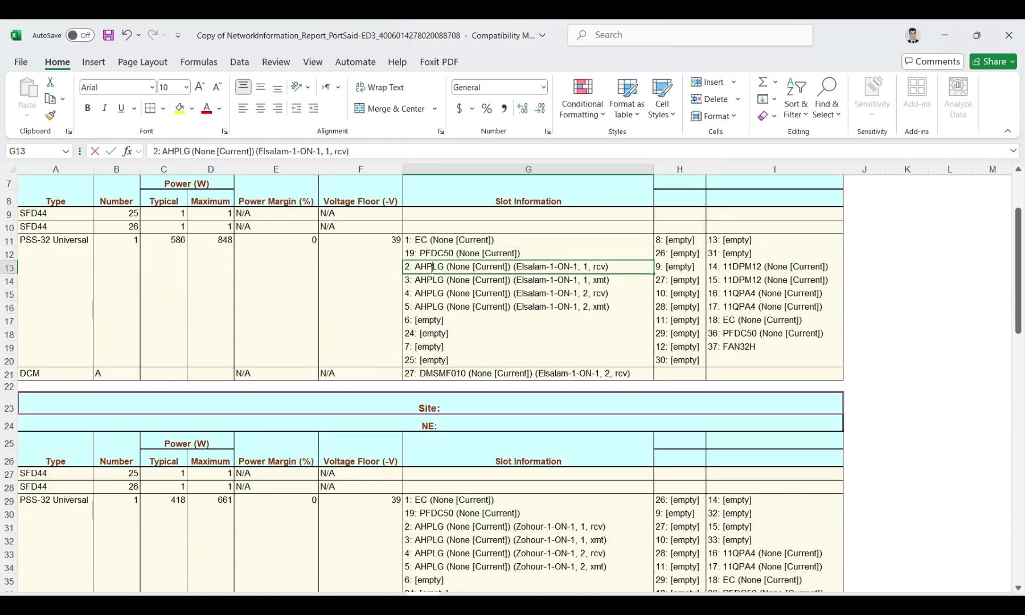
key(Up)
key(Up)
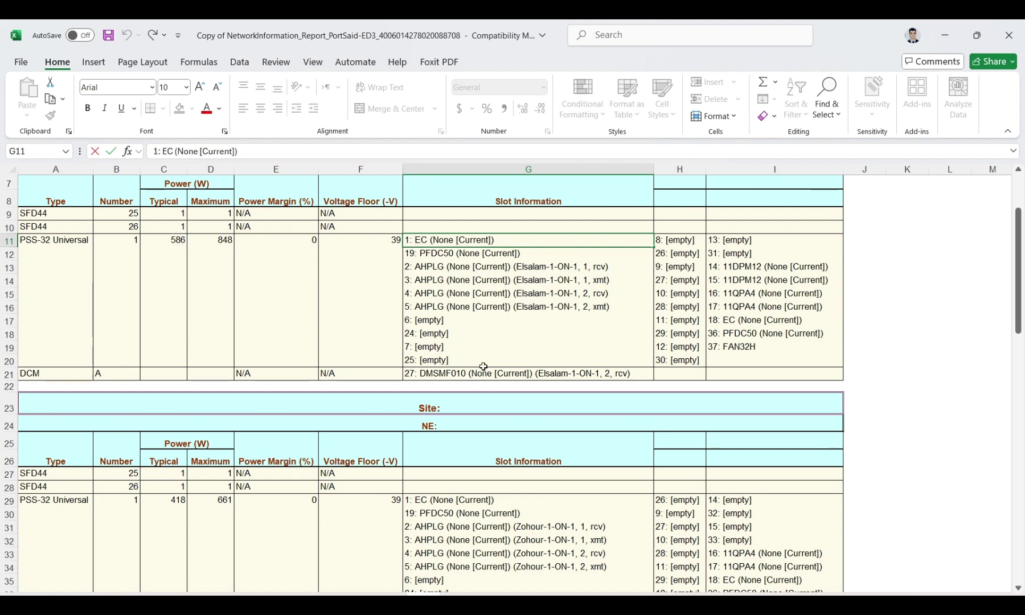
- Go to the third site's shelf table and select its Power Margin, Typical and Maximum power cells and its shelf Type entries
scroll(478, 364, down, 1)
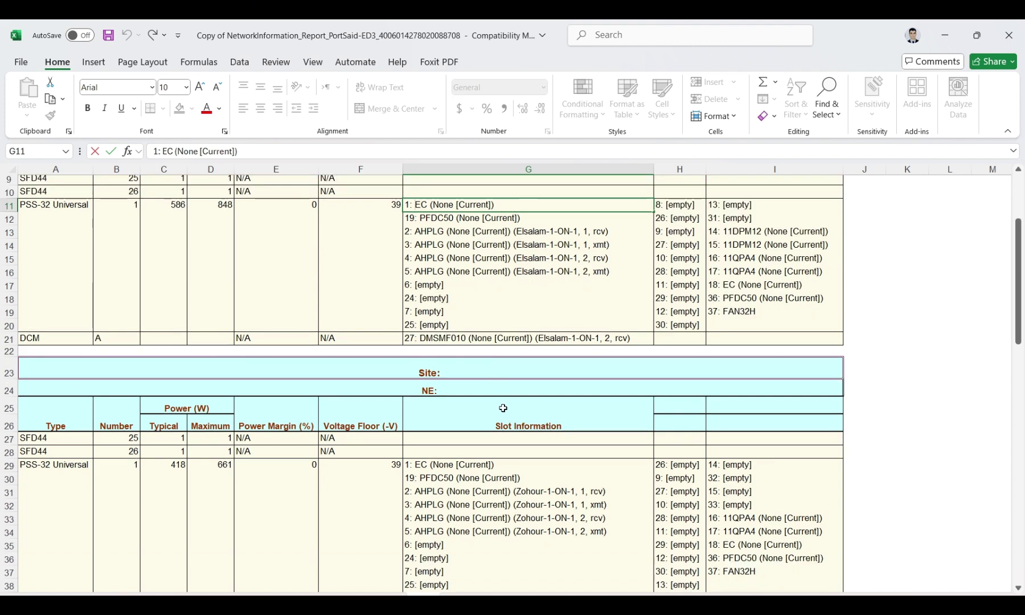
scroll(503, 407, down, 9)
scroll(436, 483, down, 2)
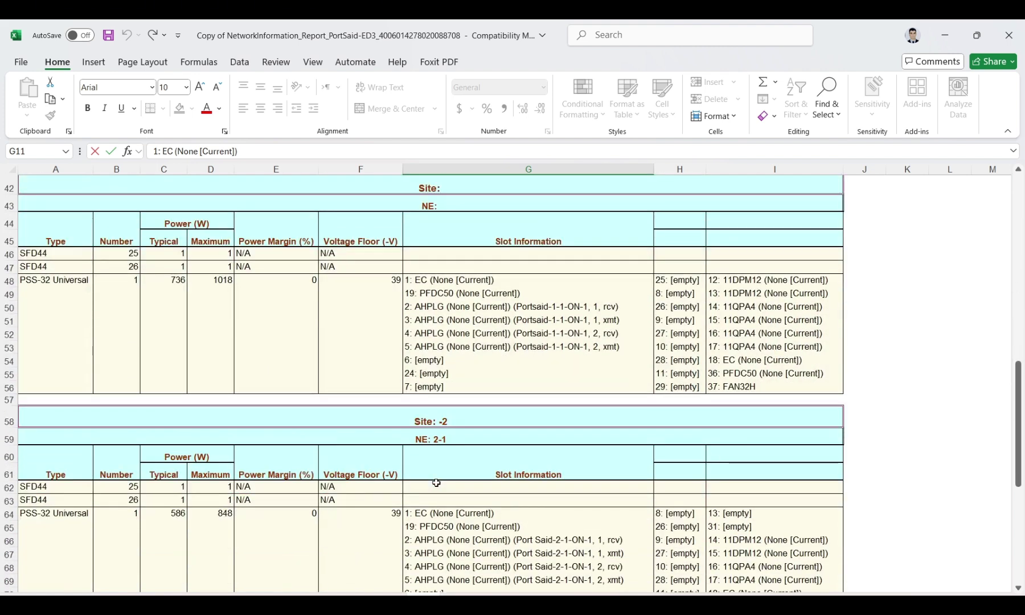
click(395, 280)
click(268, 330)
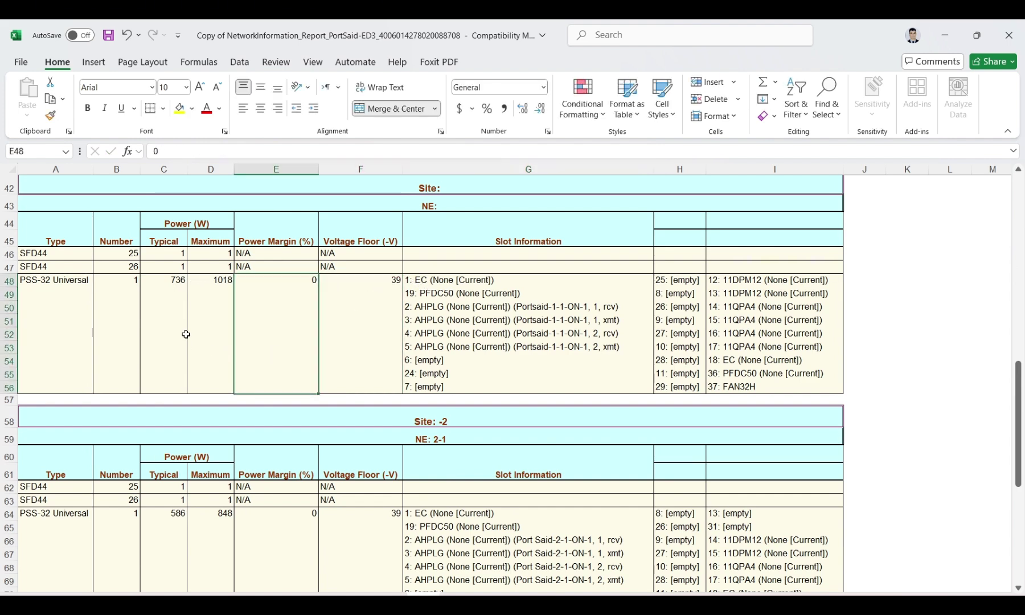
click(171, 280)
click(219, 282)
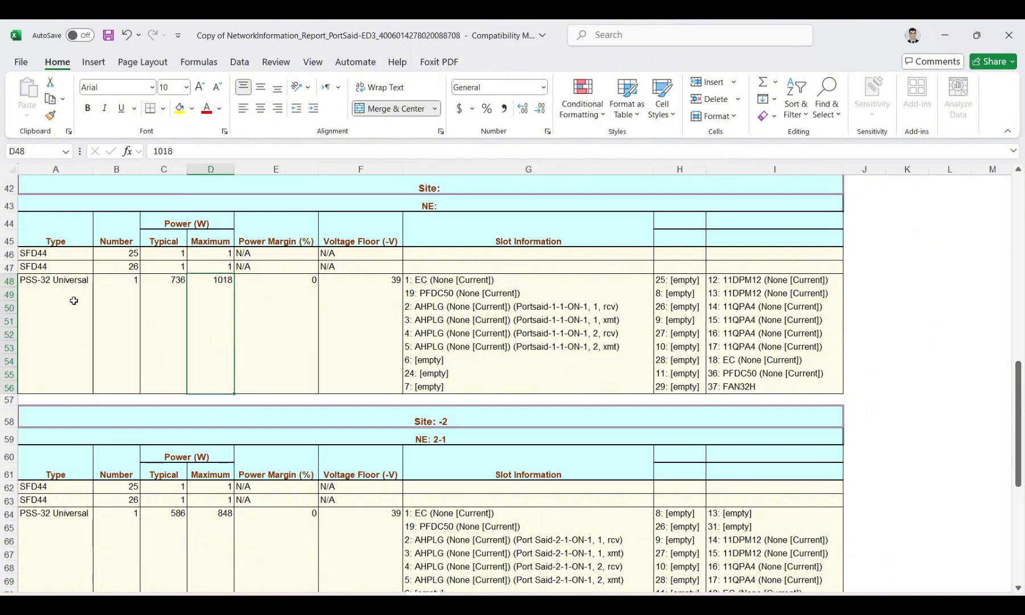
drag(51, 266, 53, 375)
- Open the Trails sheet and widen the Deployed Name column to fit the full trail names
scroll(51, 426, down, 10)
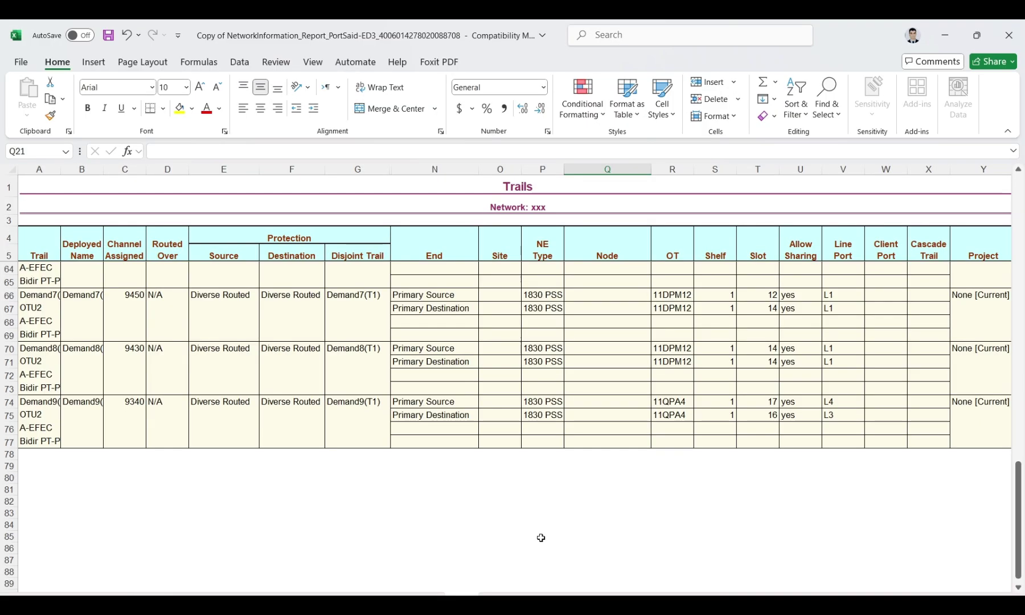
scroll(308, 504, right, 1)
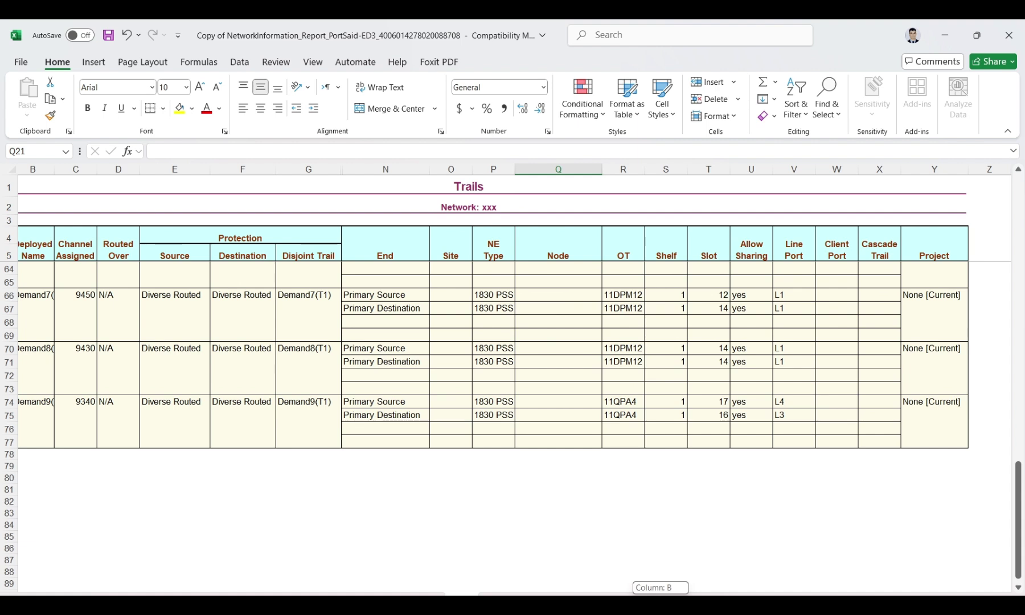
scroll(309, 504, left, 1)
click(127, 294)
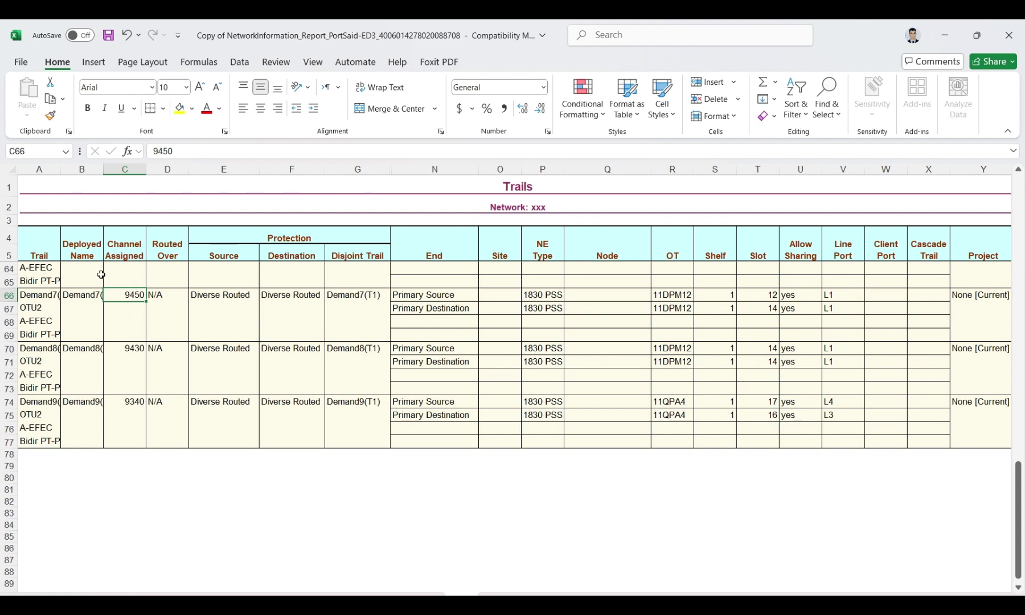
drag(107, 172, 141, 172)
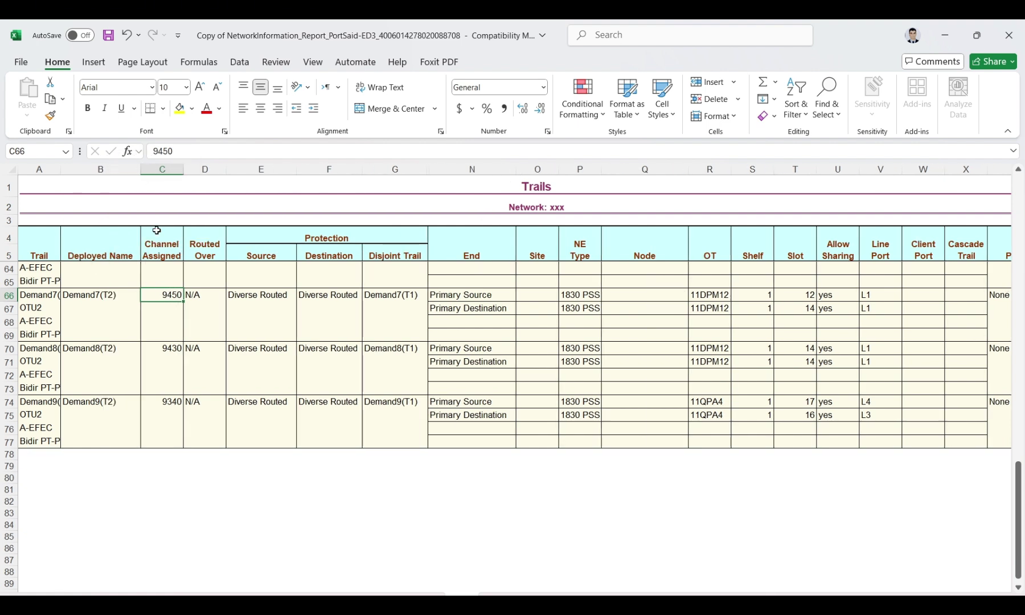
- Try 194.50 thz as the Channel Assigned value of Demand7(T2), and undo the entry
double_click(161, 296)
text(194.50t)
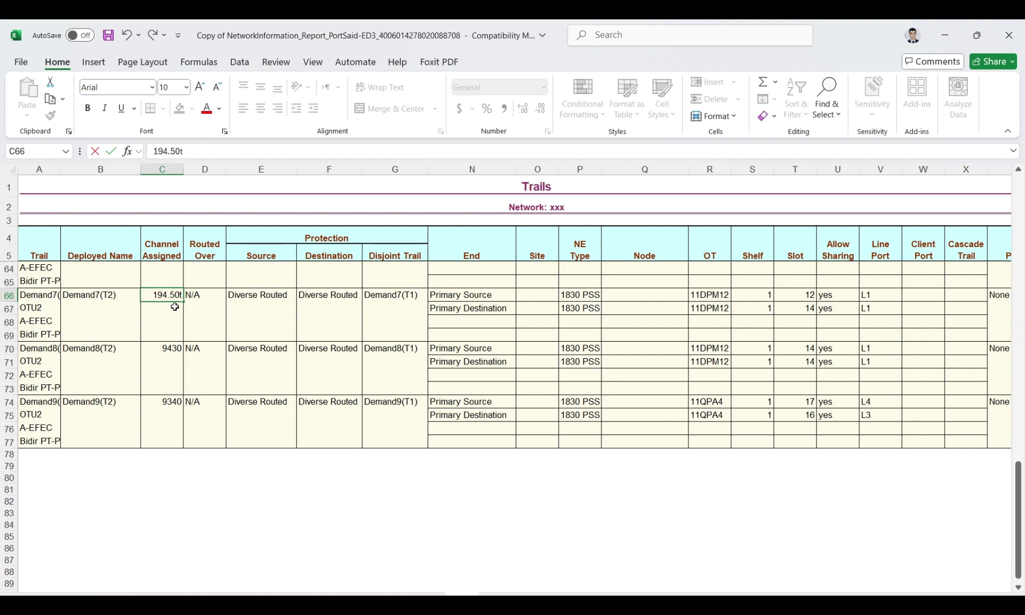
key(BackSpace)
text(thz)
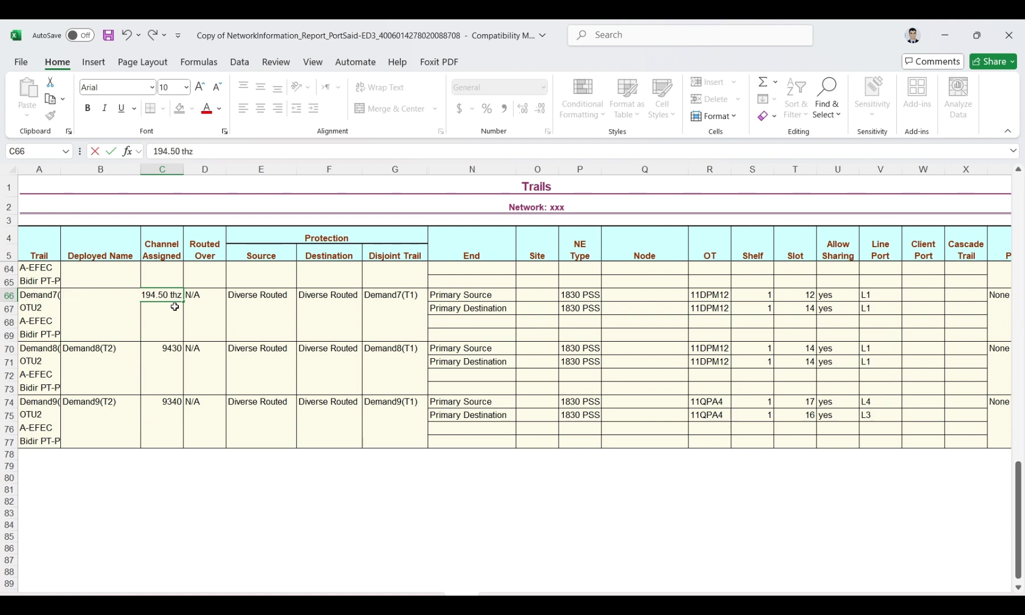
key(Return)
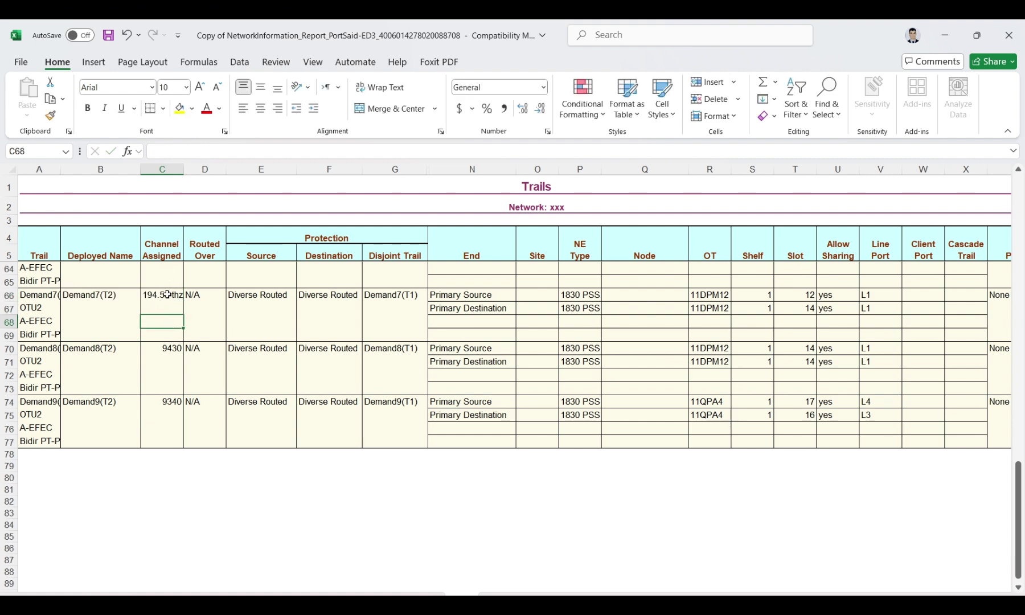
key(ctrl+z)
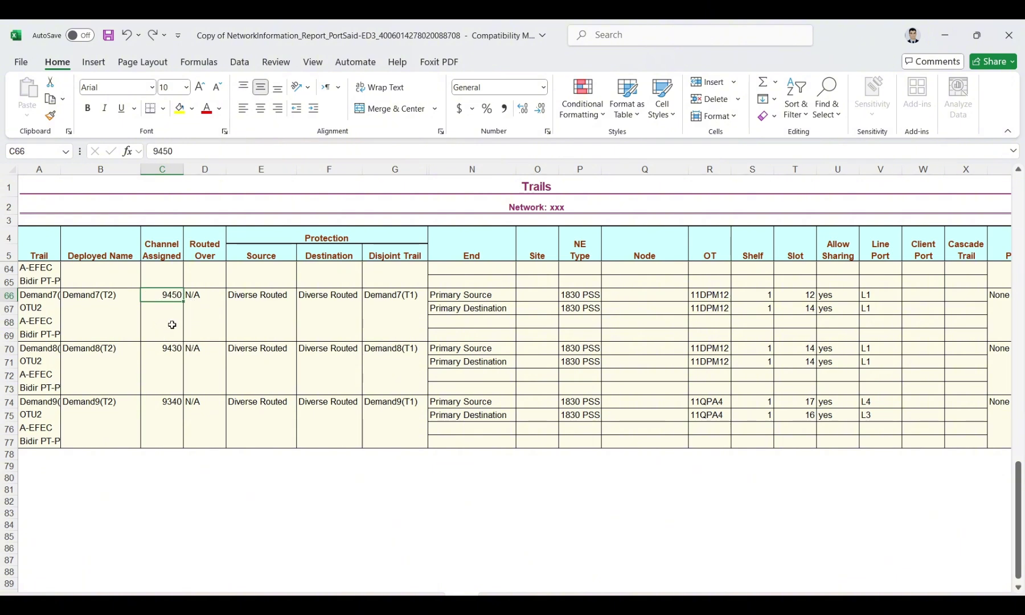
- Check the Channel Assigned cells of trails Demand7(T2), Demand8(T2) and Demand9(T2) without editing them
double_click(169, 294)
key(Return)
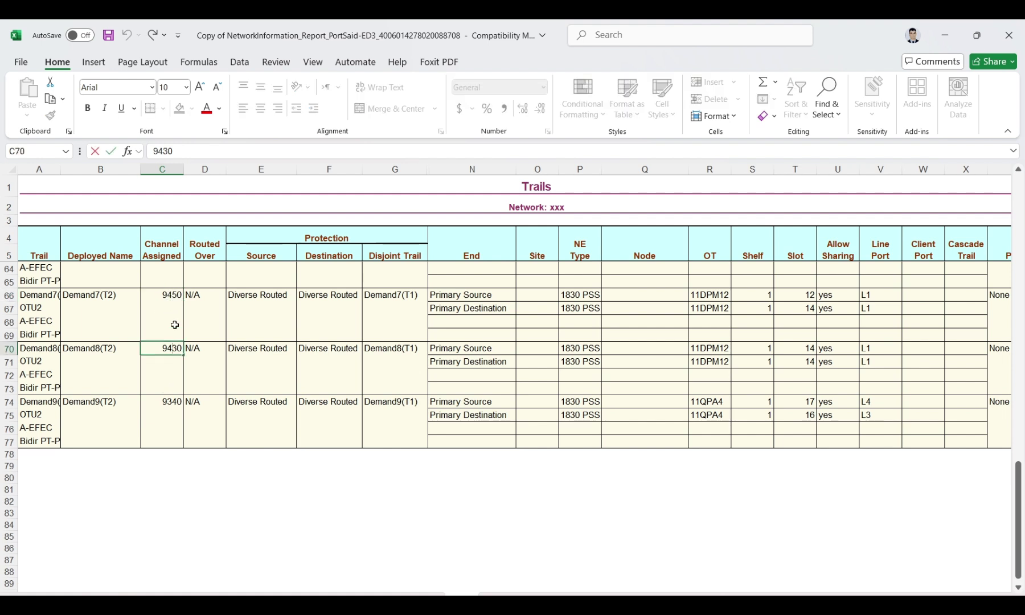
click(167, 295)
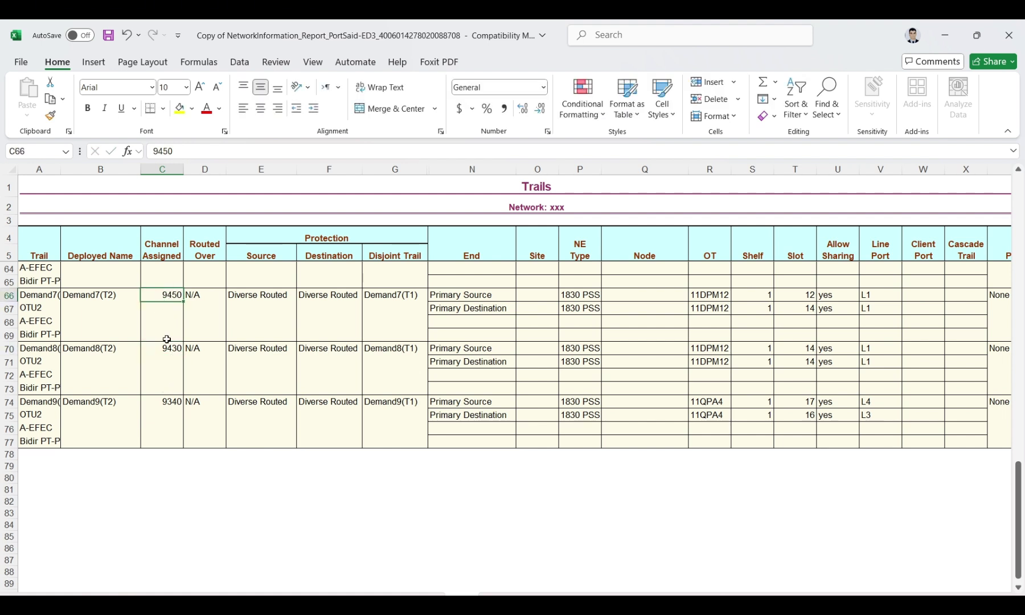
click(168, 402)
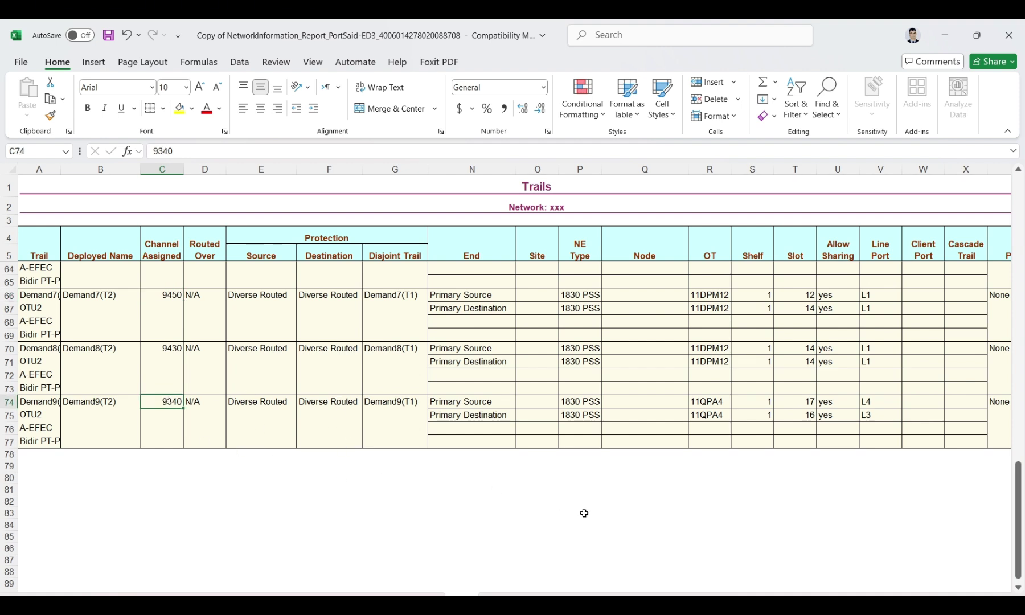
- Highlight the Protection Source and Destination values of the last three trails, and view the remaining columns through Project
drag(264, 295, 268, 423)
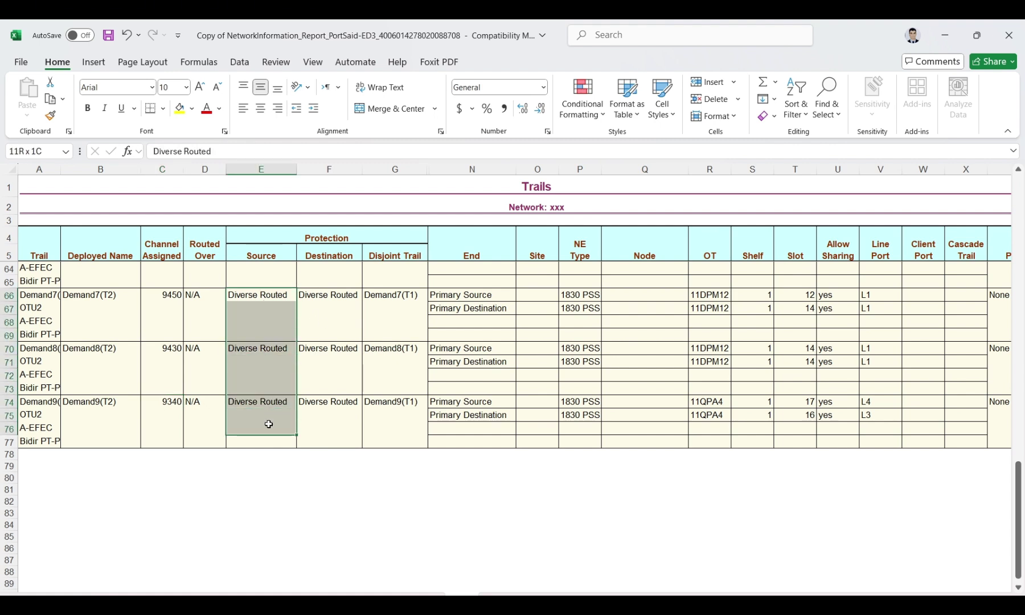
drag(326, 296, 331, 409)
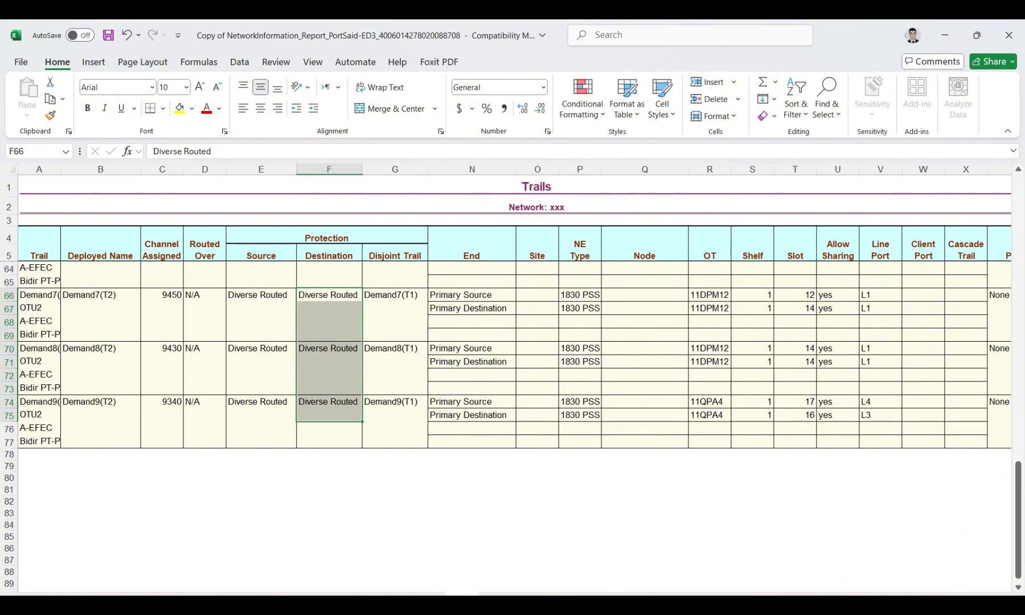
scroll(513, 341, right, 2)
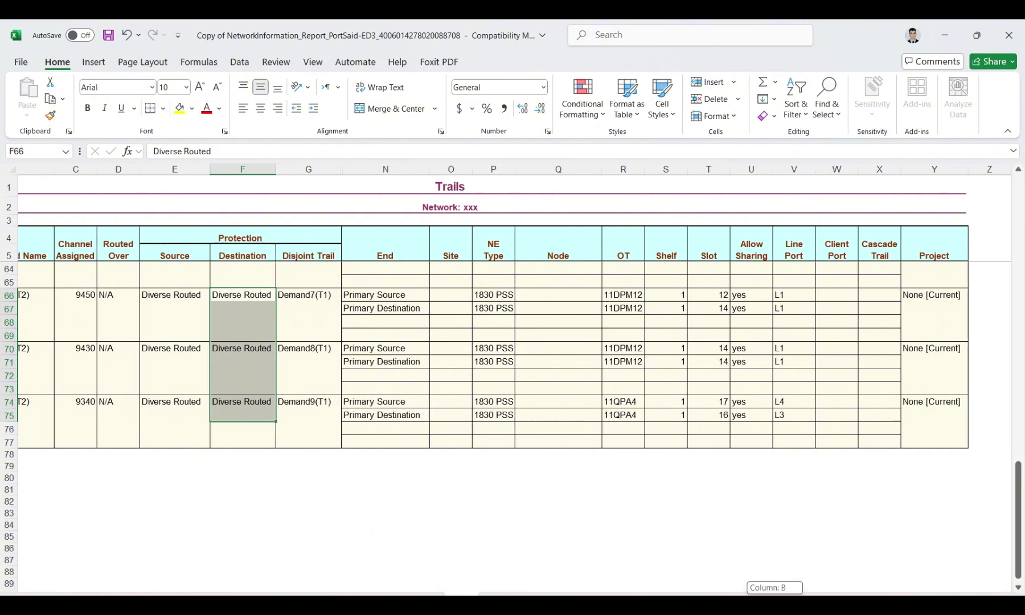
- Open the Services sheet and check its Protection Source and Destination column headings
key(ctrl+Page_Up)
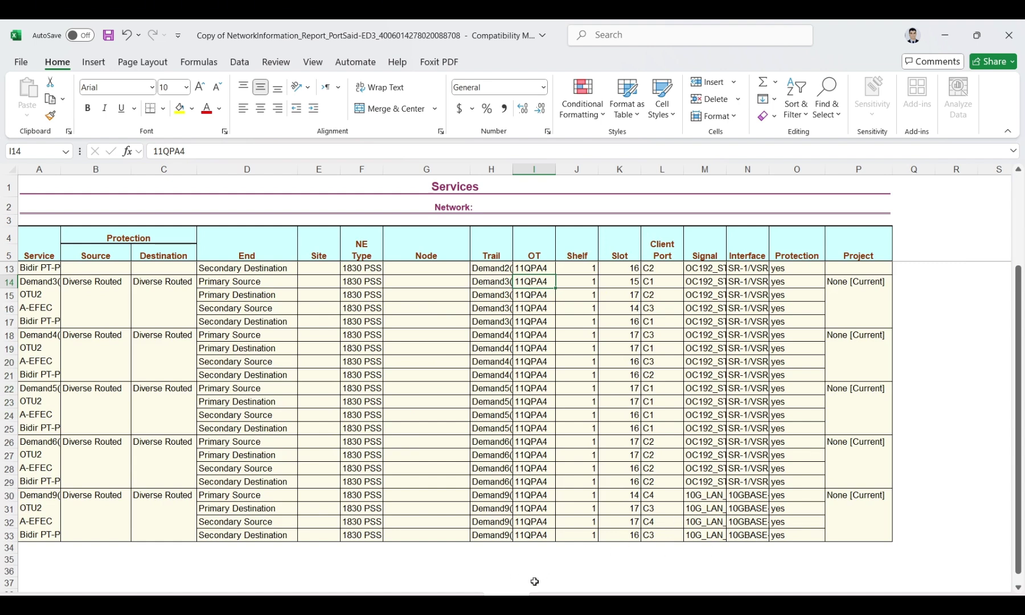
key(ctrl+Page_Down)
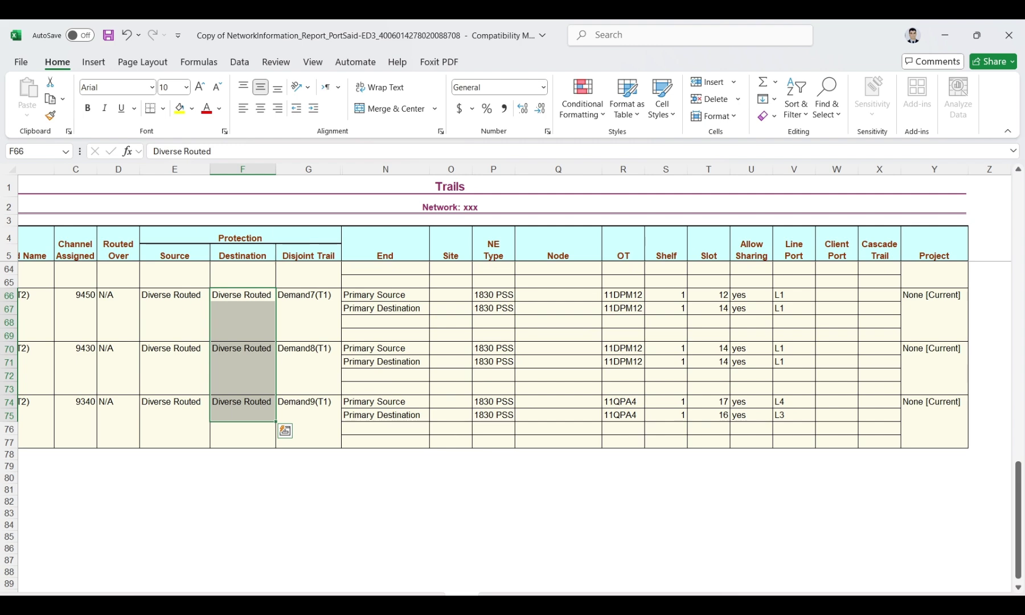
key(ctrl+Page_Up)
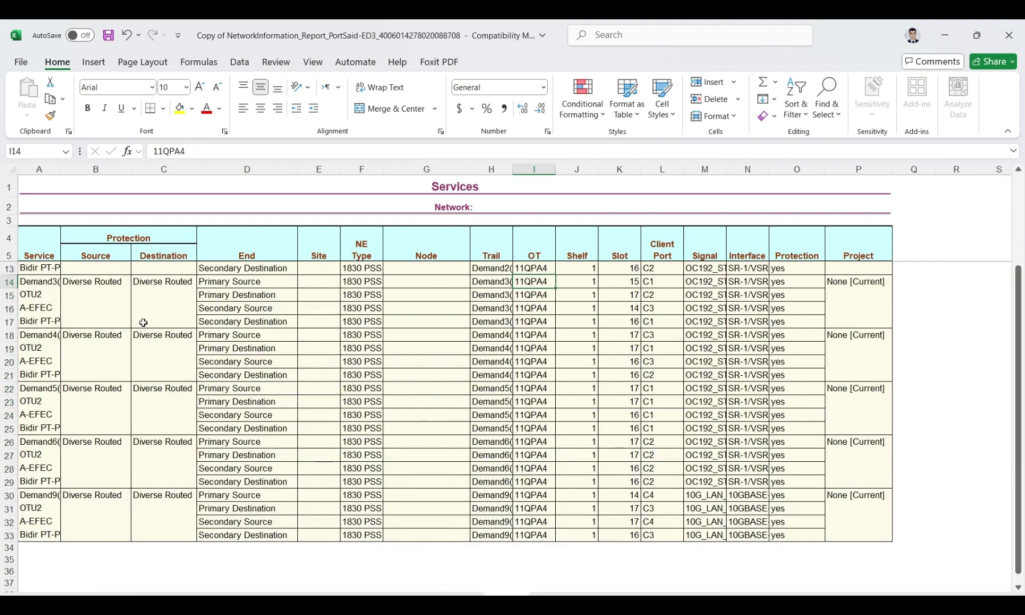
click(89, 258)
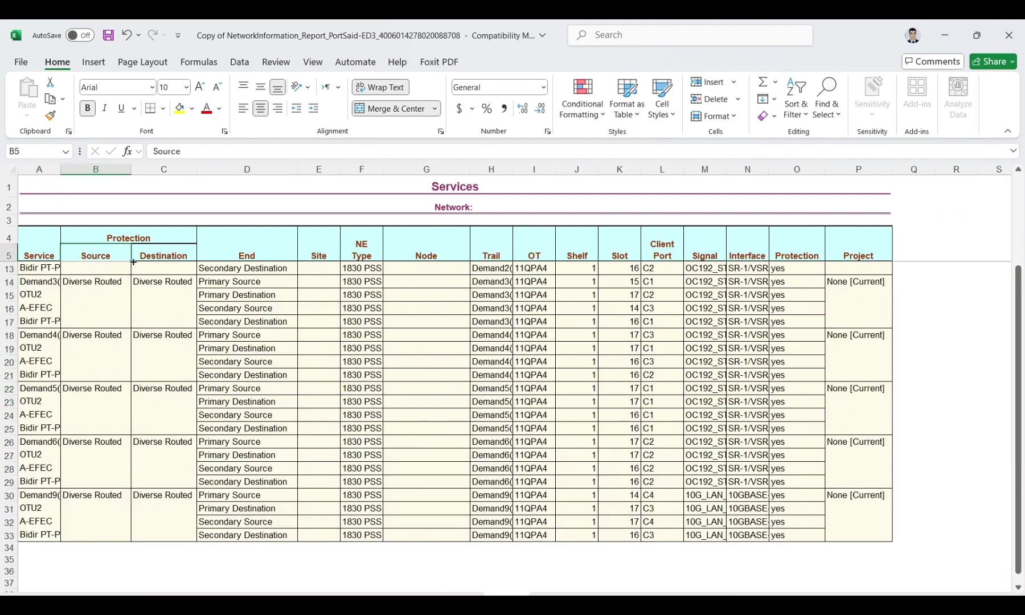
click(143, 259)
- Check the Protection Source and Destination cells of the Demand3 and Demand4 services without editing them
drag(98, 290, 160, 291)
key(ctrl+c)
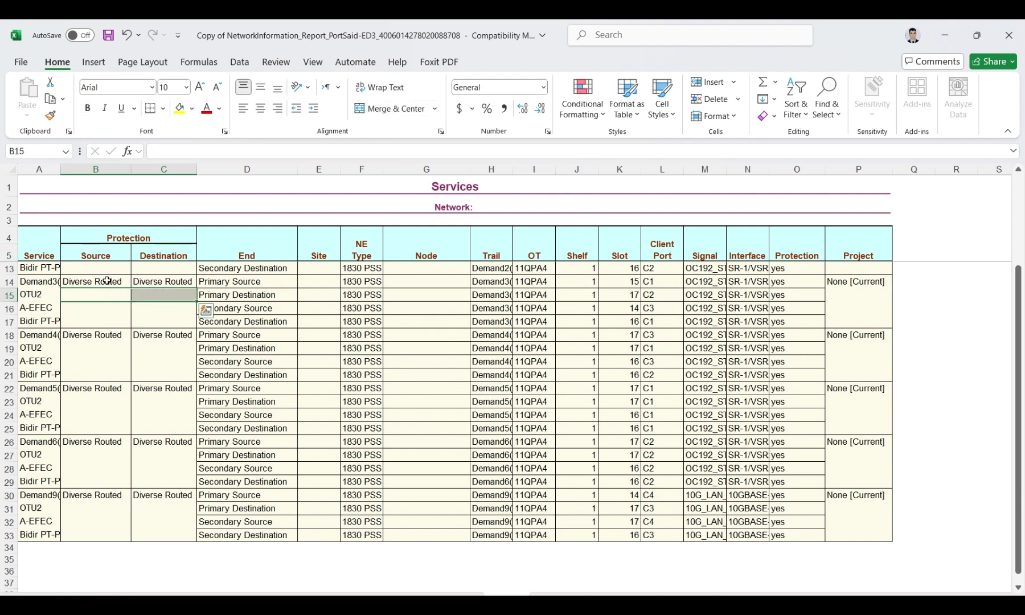
click(88, 268)
key(ctrl+v)
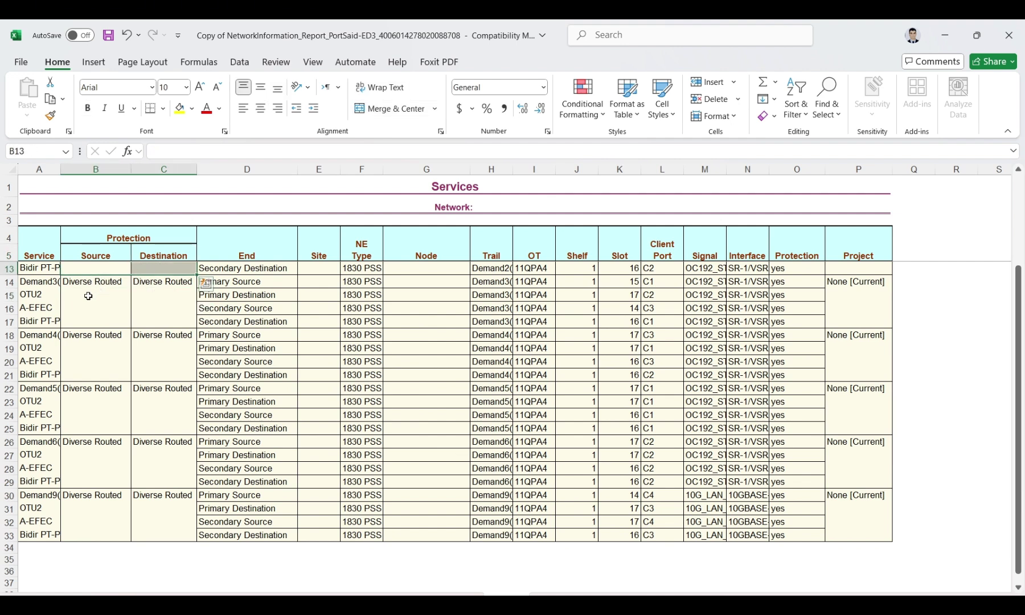
drag(87, 348, 162, 343)
key(ctrl+v)
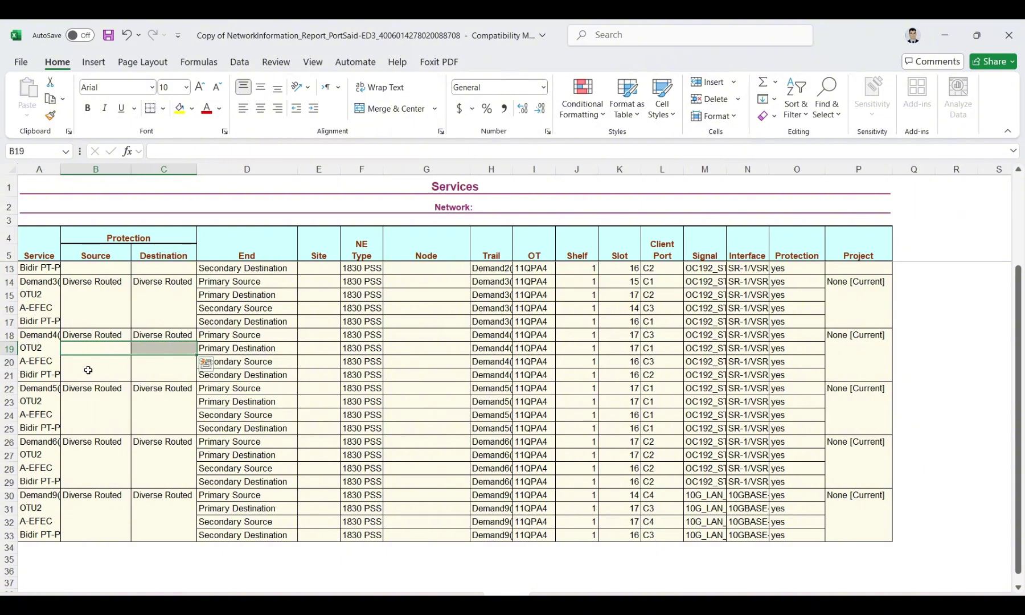
drag(87, 370, 88, 361)
key(ctrl+v)
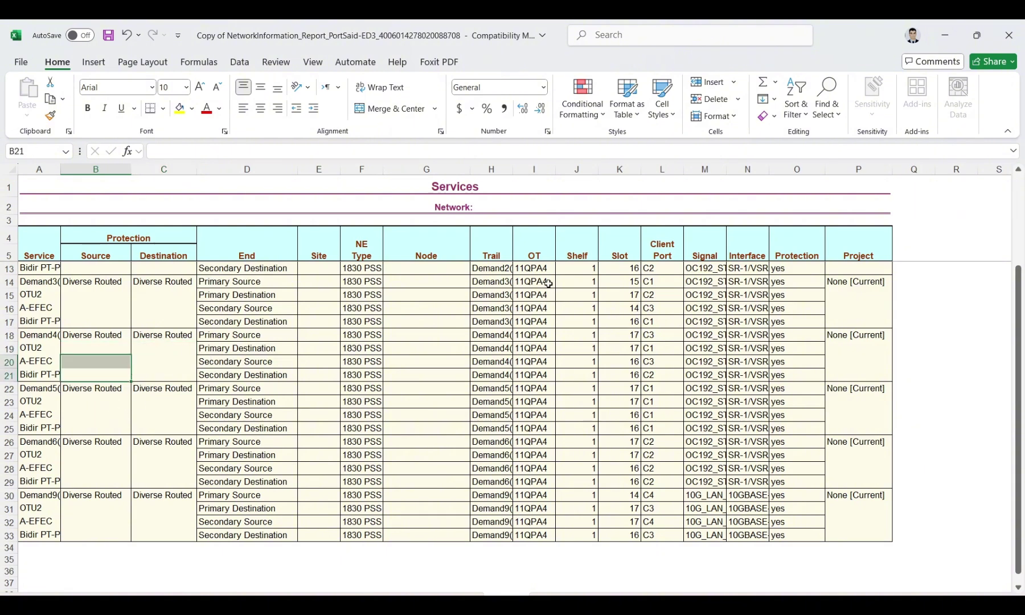
- Review the OT values of the services from row 13 down
drag(541, 268, 558, 496)
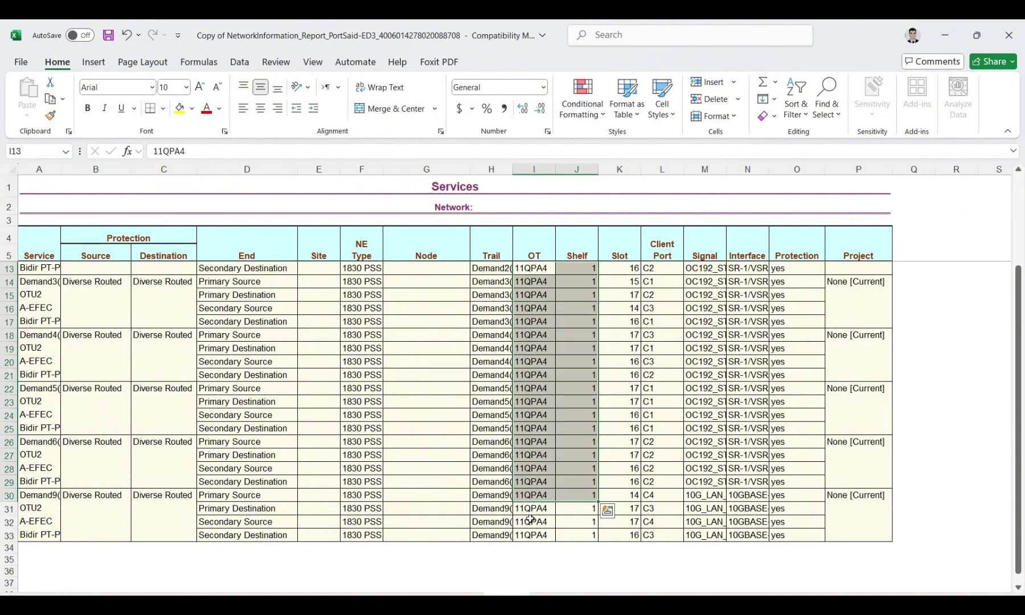
click(531, 470)
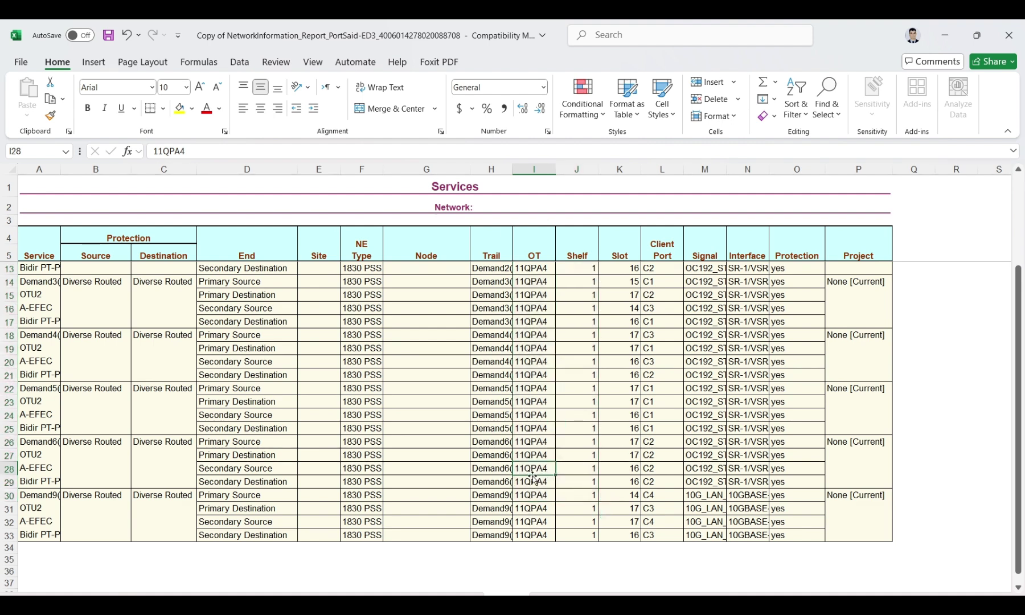
click(544, 269)
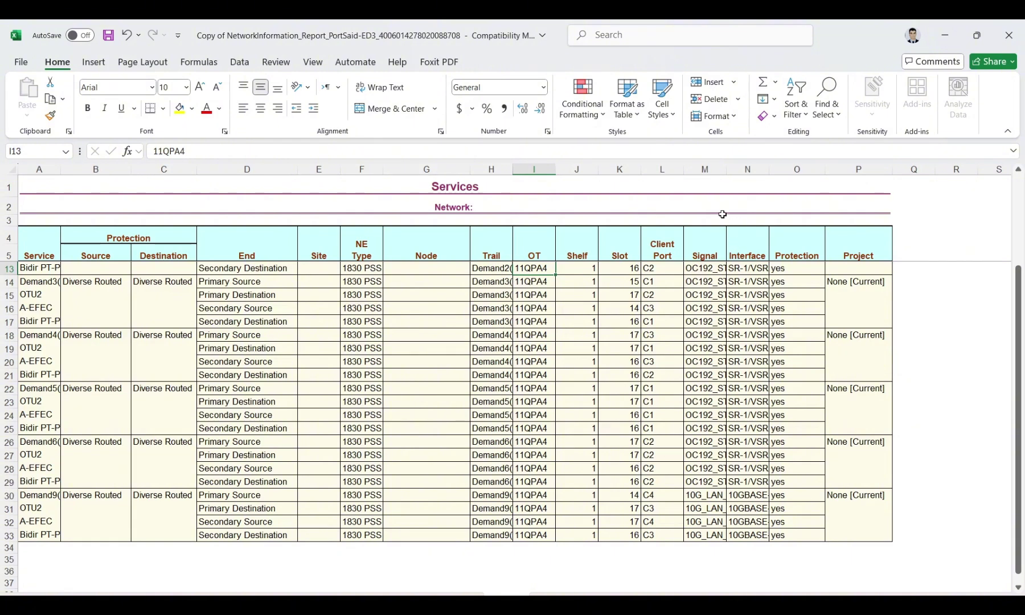
- Widen the Signal and Interface columns of the Services sheet to fit their full values, and inspect both columns
drag(726, 169, 759, 169)
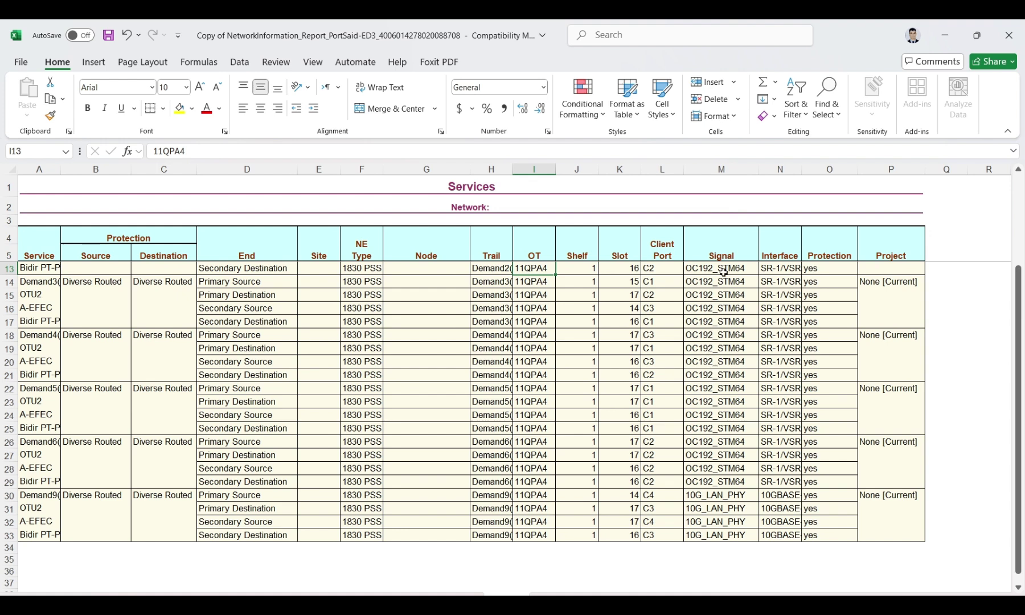
click(721, 169)
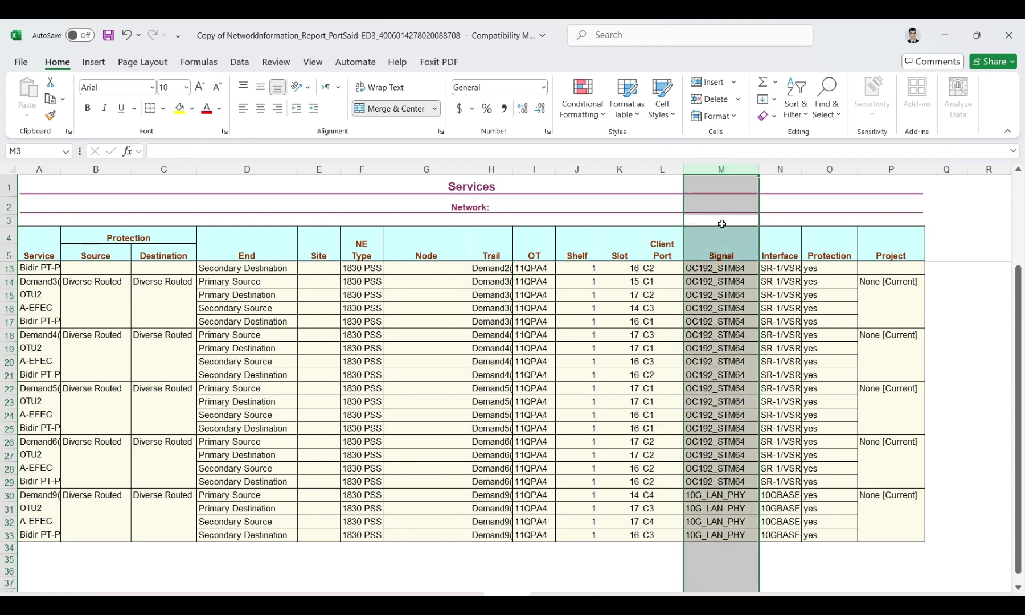
click(722, 265)
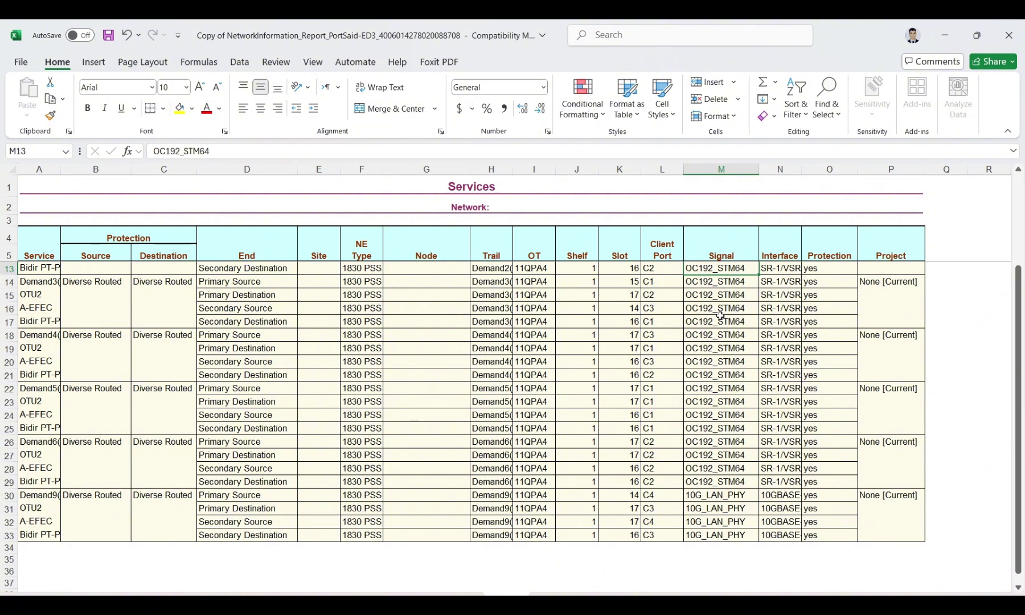
drag(801, 169, 845, 169)
drag(826, 266, 810, 535)
click(810, 535)
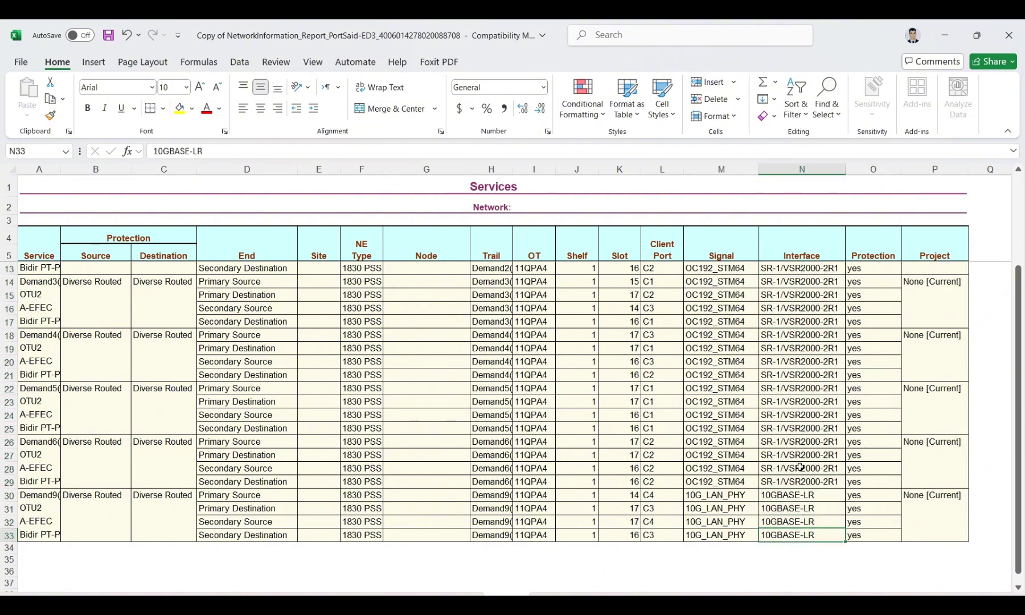
- Review the Demand9 service's Interface values, and the Protection, Slot and Client Port columns of the listed services
click(726, 427)
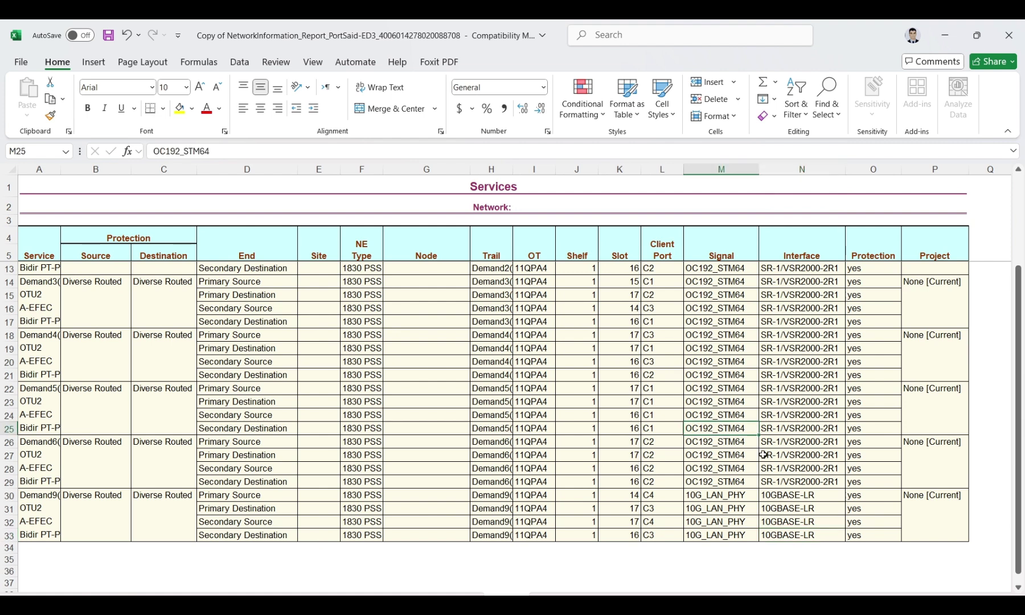
click(769, 496)
drag(769, 497, 777, 537)
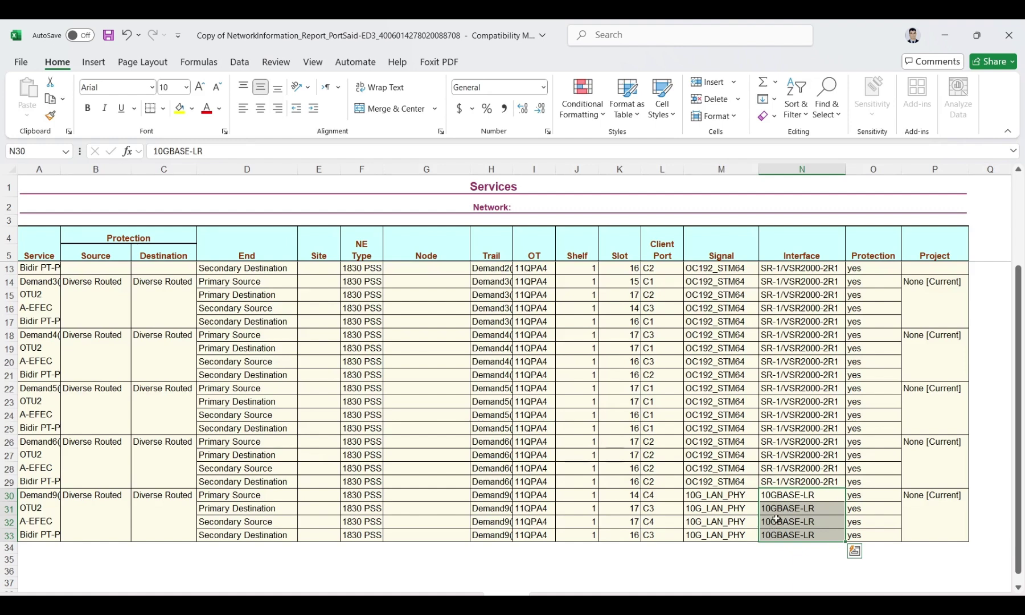
drag(854, 268, 861, 539)
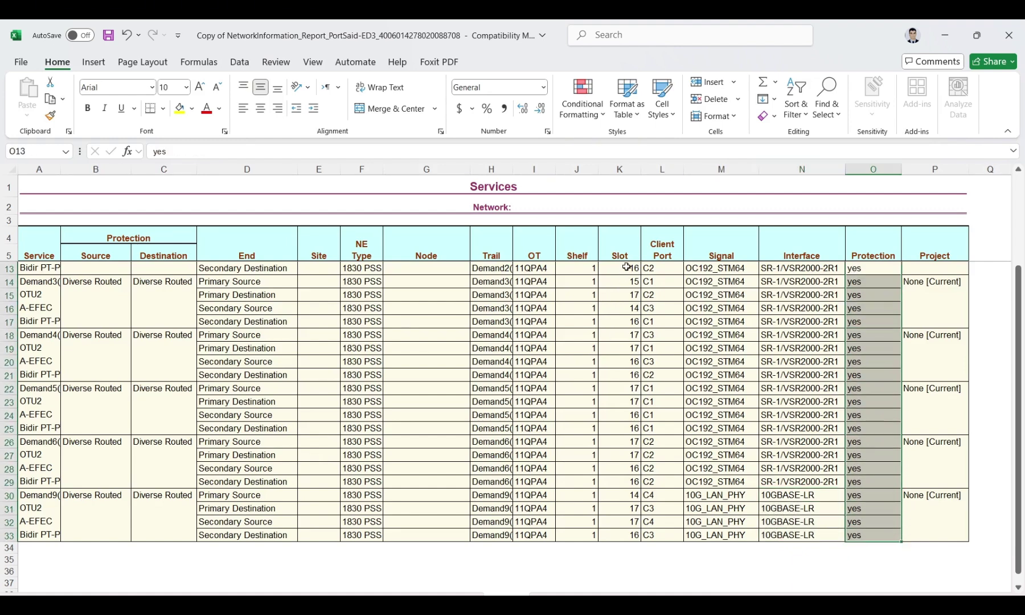
drag(625, 268, 629, 541)
drag(662, 268, 662, 494)
- Open the Trail Routing Report sheet and examine the Demand4 trail's Channel (FEC) entries, highlighting the (A-EFEC) text
key(ctrl+Page_Down)
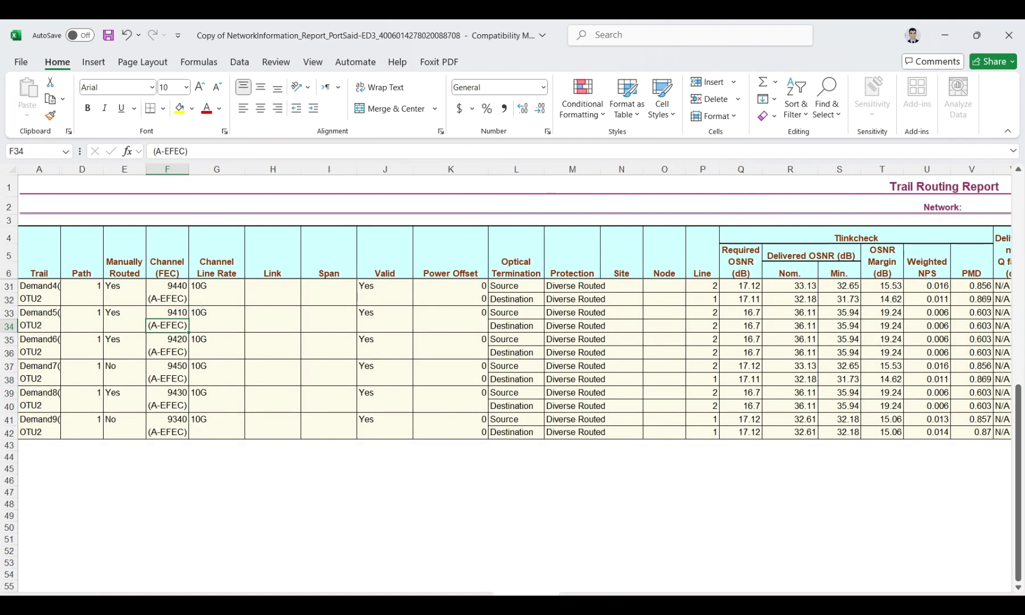
scroll(512, 342, right, 1)
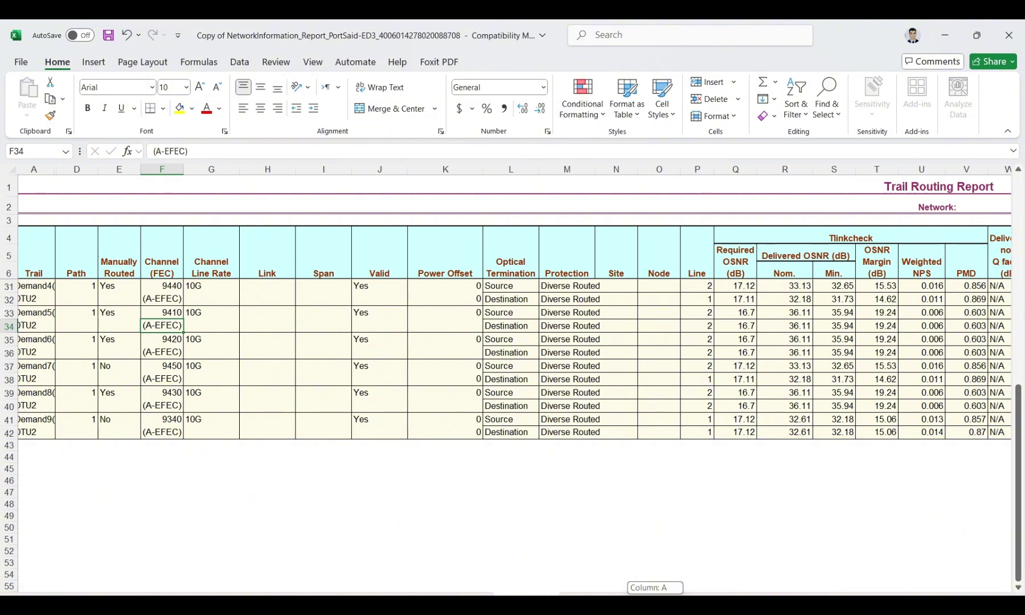
scroll(513, 341, left, 1)
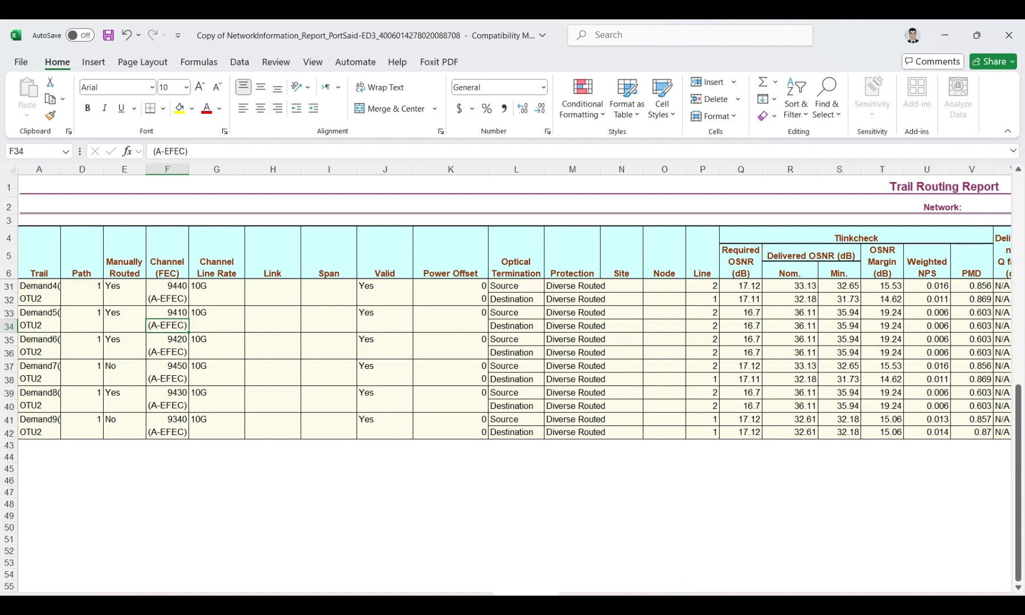
click(171, 287)
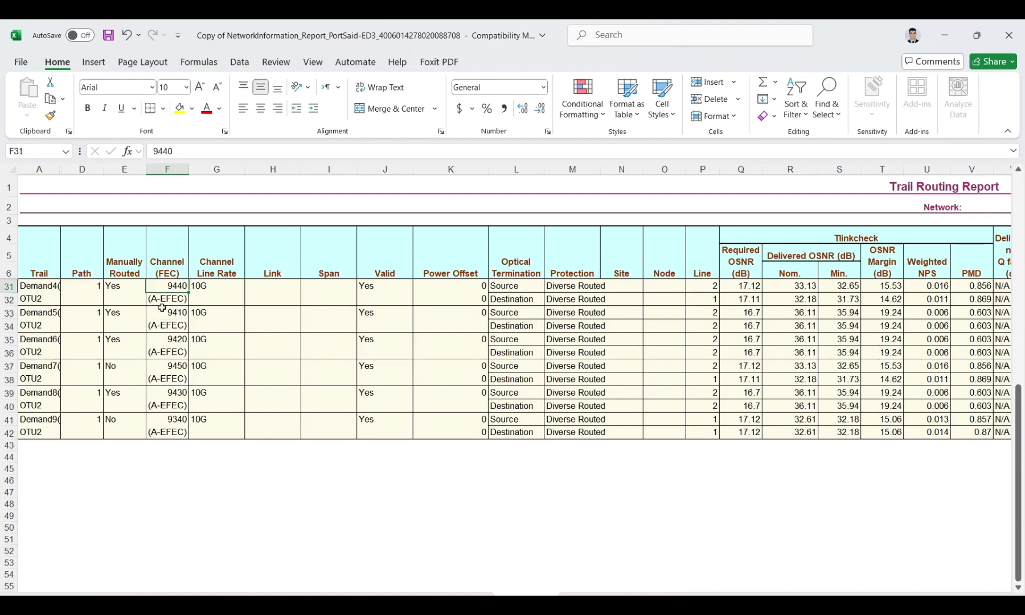
double_click(153, 301)
drag(155, 300, 190, 299)
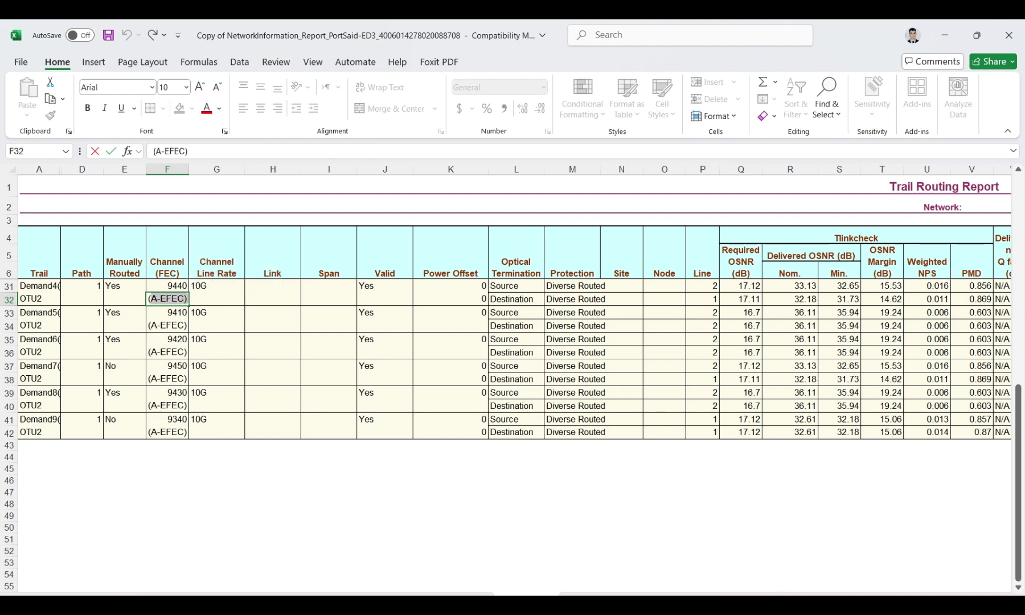
- Review the Required OSNR, nominal and minimum Delivered OSNR, and OSNR Margin values of the trails in rows 31 to 42
scroll(538, 285, right, 5)
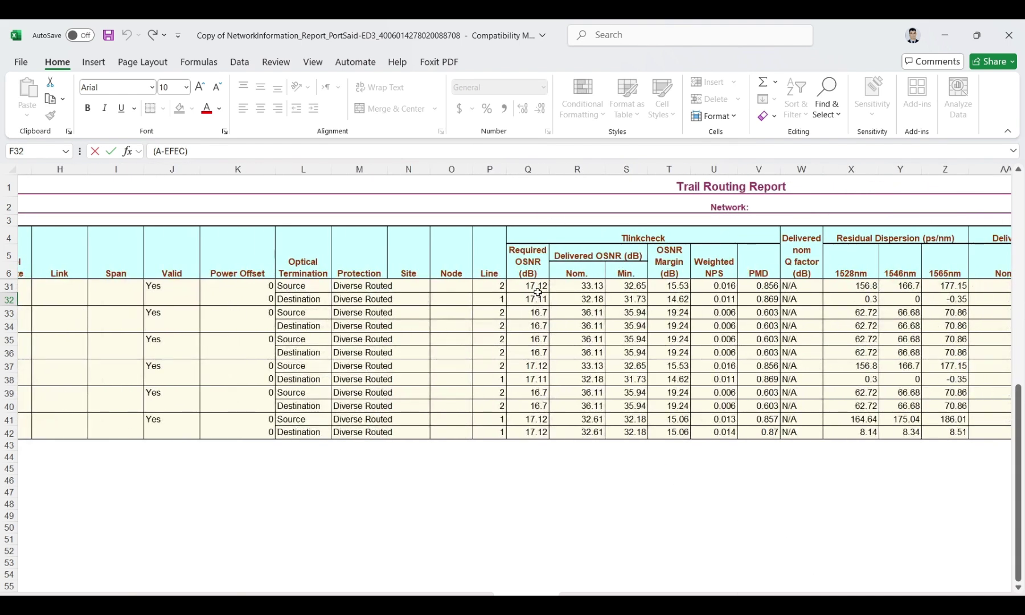
drag(537, 297, 524, 424)
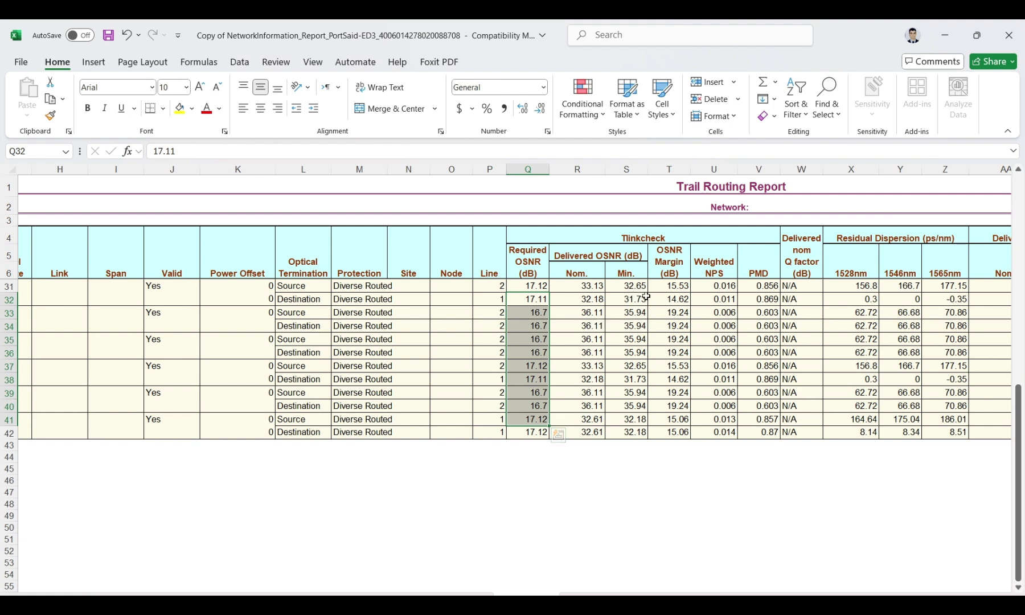
click(594, 283)
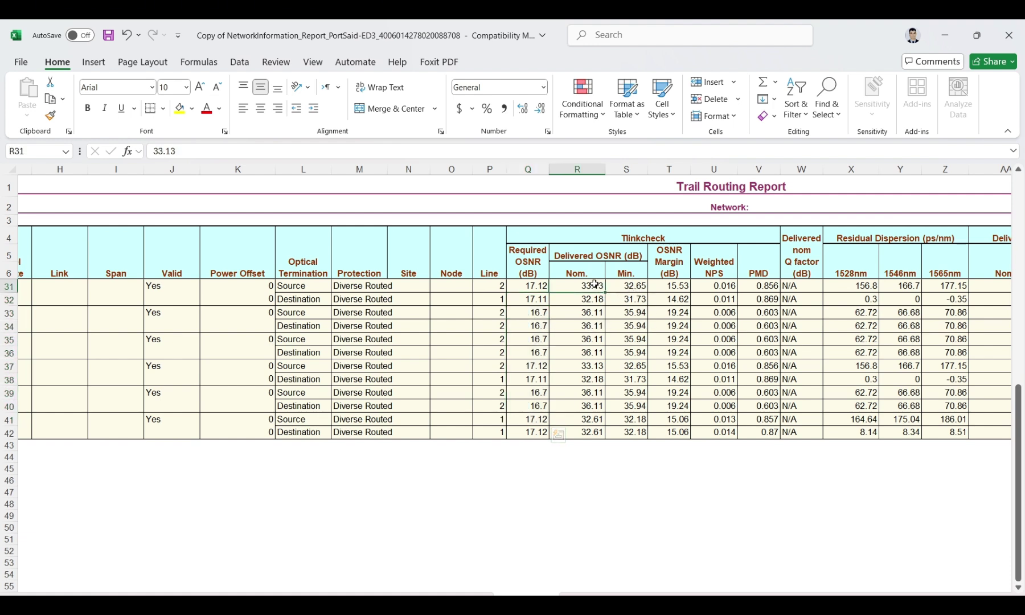
drag(626, 286, 626, 431)
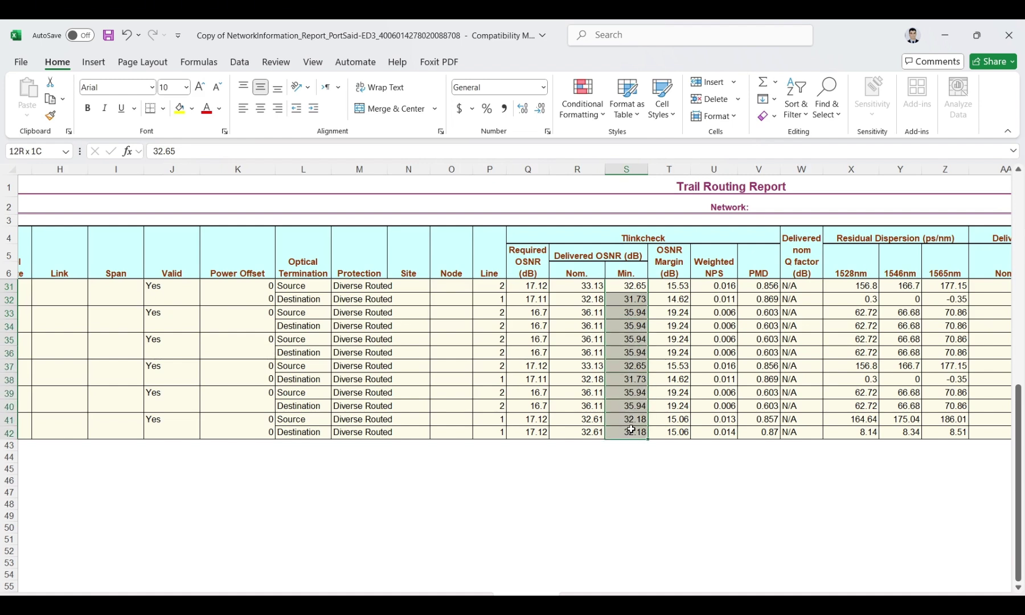
click(682, 287)
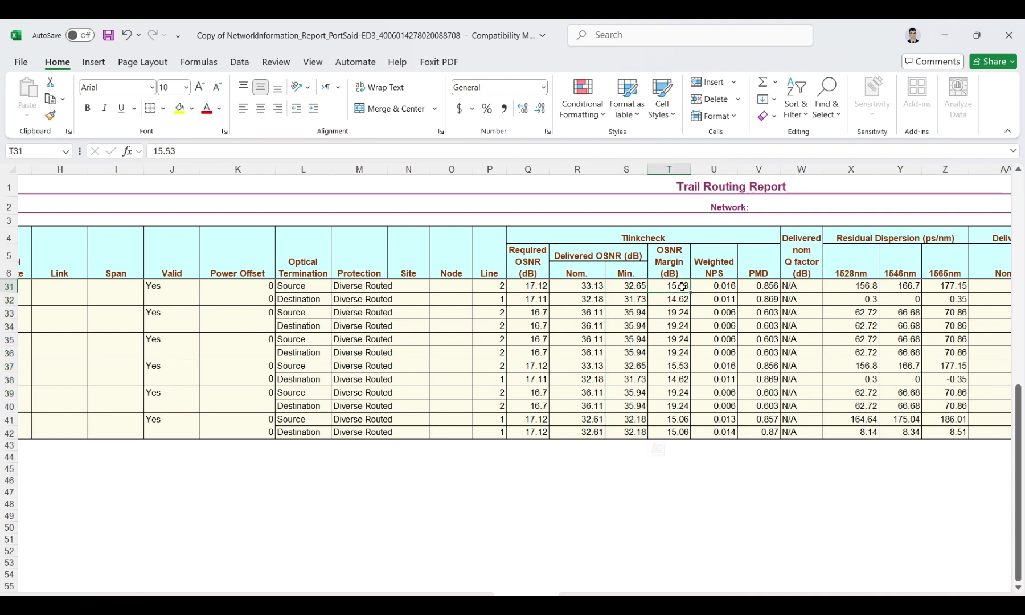
drag(682, 286, 674, 431)
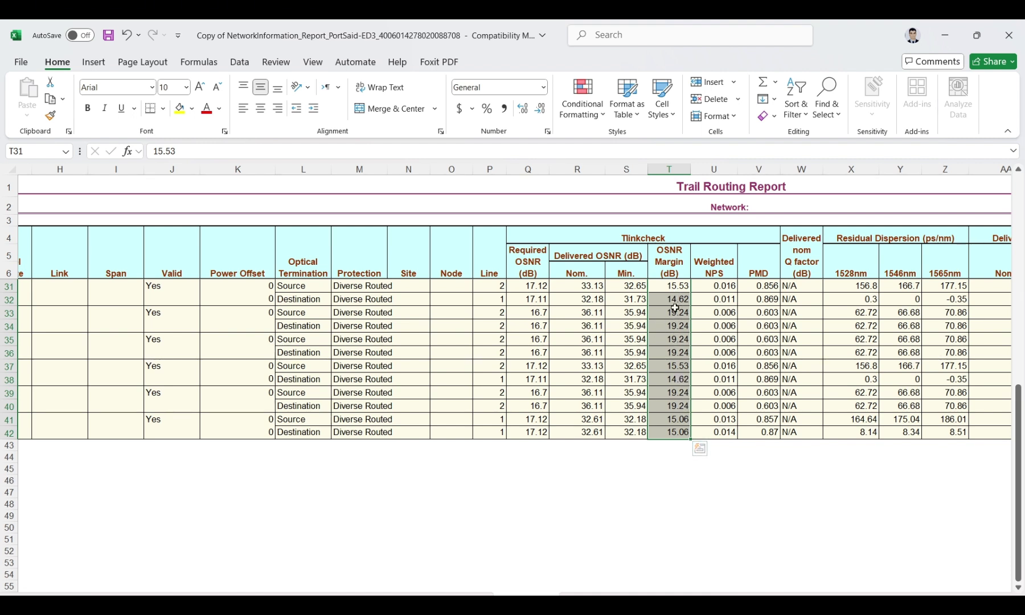
- Review the Delivered nom Q factor column and the Residual Dispersion values at 1528nm, 1546nm and 1565nm
drag(675, 288, 678, 438)
drag(678, 438, 679, 443)
drag(801, 593, 812, 594)
drag(676, 286, 673, 438)
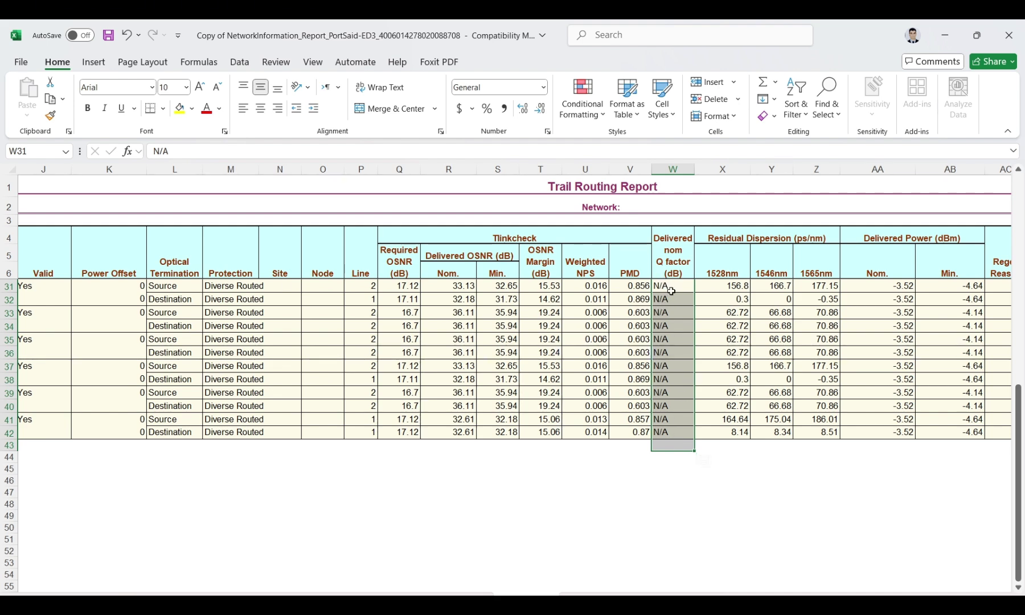
drag(456, 286, 460, 434)
drag(732, 286, 833, 445)
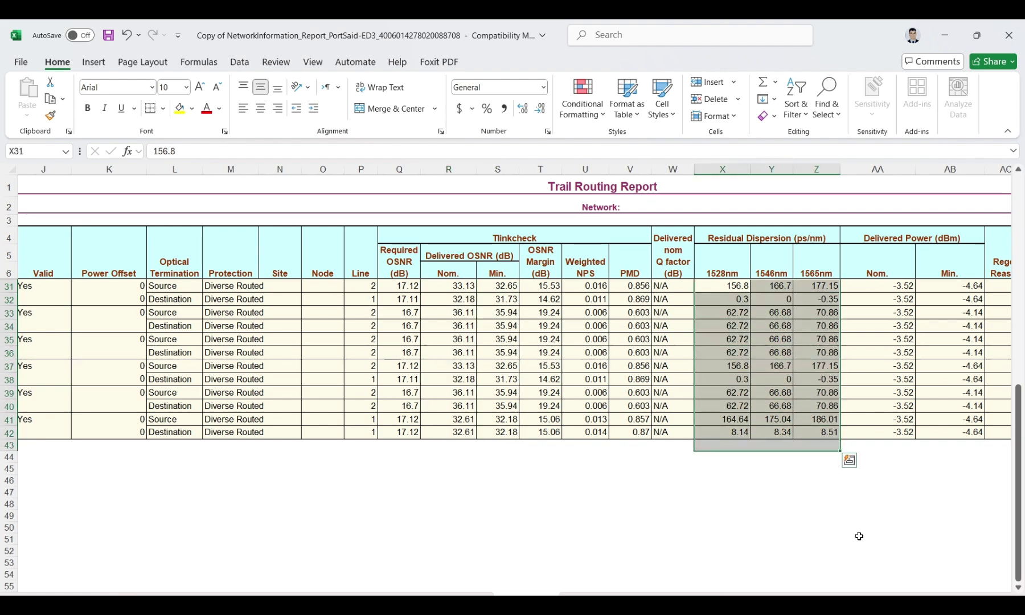
- Review the nominal and minimum Delivered Power values, and check the OT/OPS Type cells for 11QPA4 and 11DPM12
scroll(858, 582, right, 6)
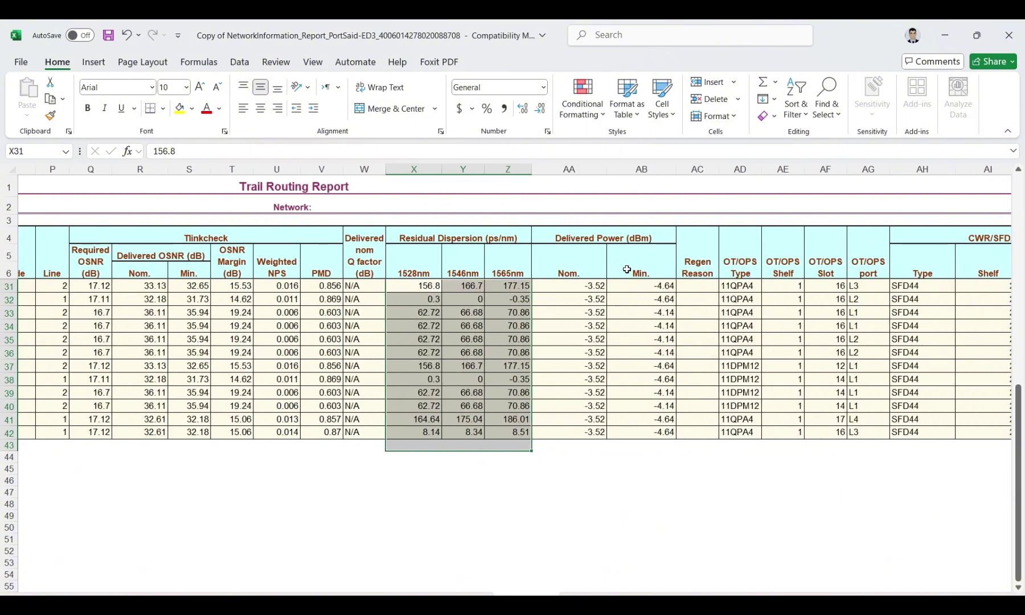
drag(570, 285, 594, 445)
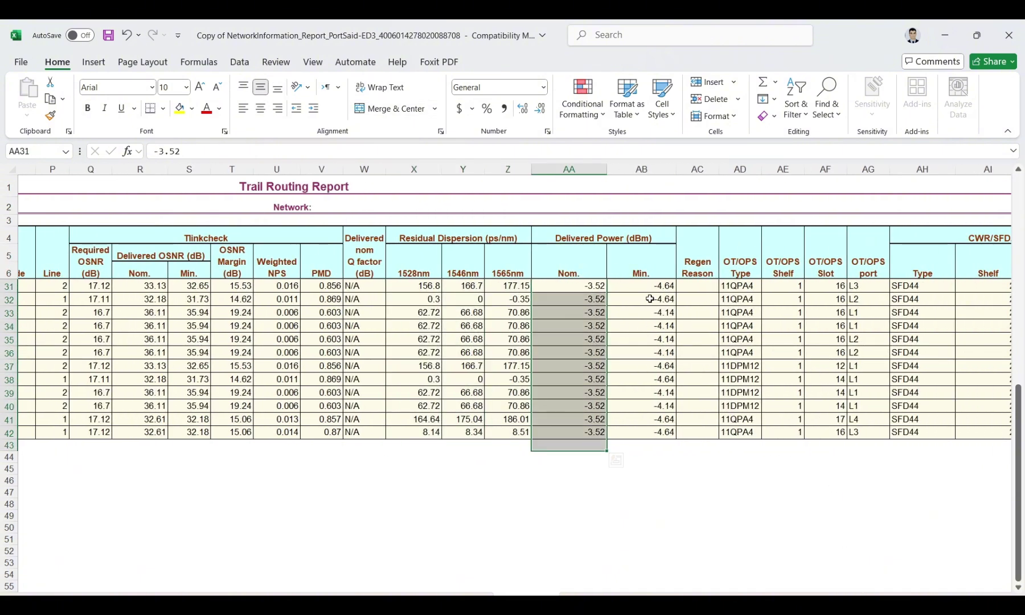
drag(649, 287, 650, 468)
drag(741, 287, 751, 449)
click(740, 350)
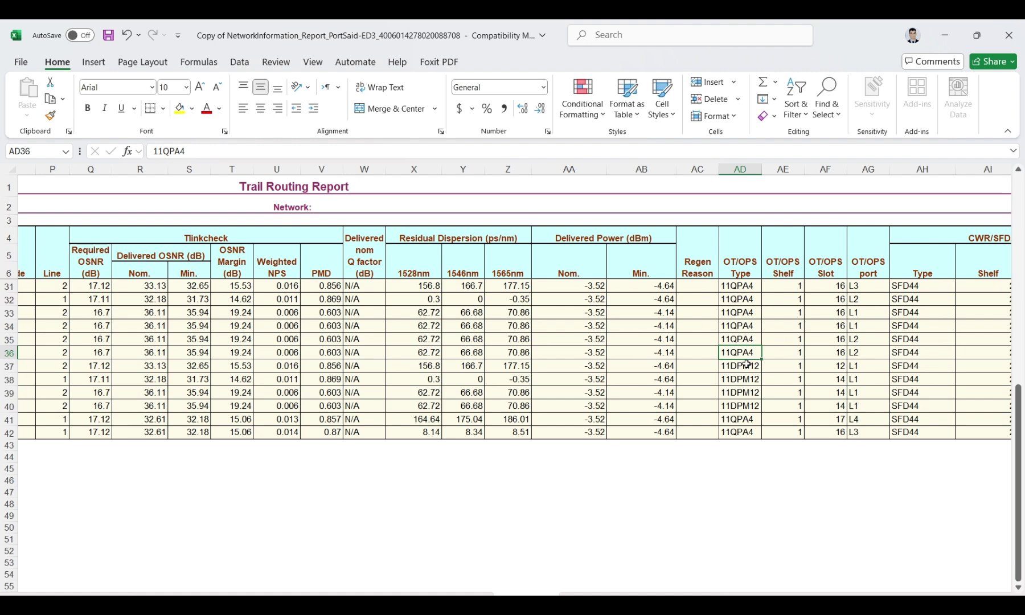
click(747, 364)
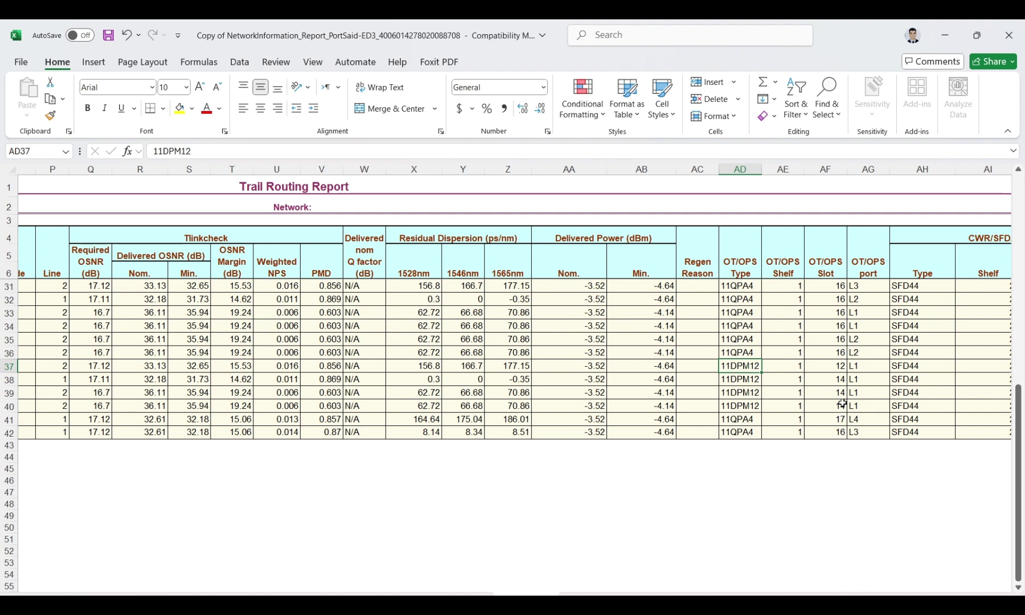
- Review the OT/OPS port column and the CWR/SFD Type, Shelf and Port assignments of the trails in rows 31 to 42
drag(861, 287, 883, 435)
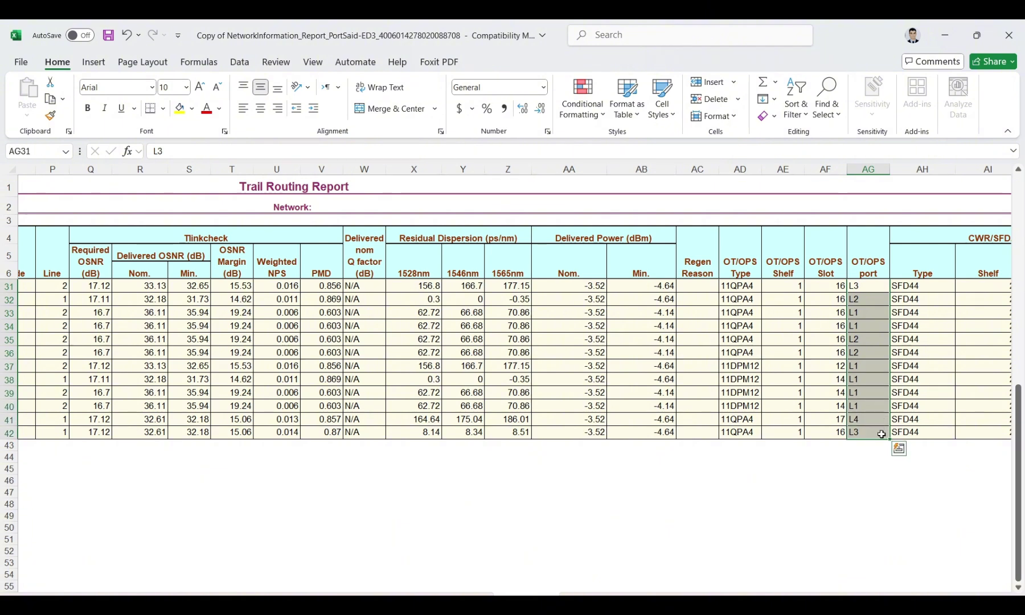
scroll(877, 433, right, 5)
drag(681, 289, 681, 434)
drag(743, 288, 754, 431)
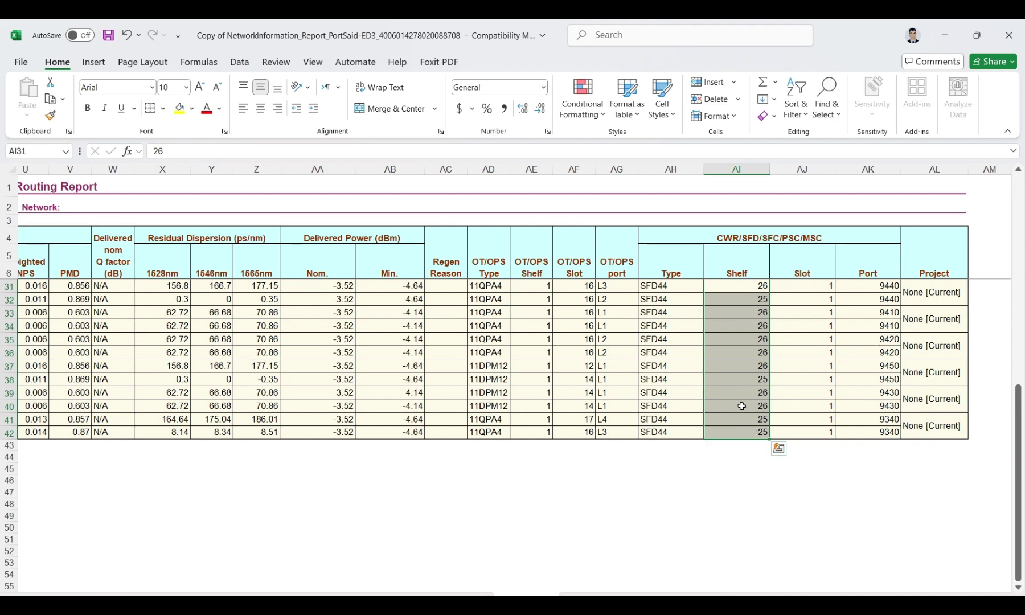
drag(893, 286, 890, 431)
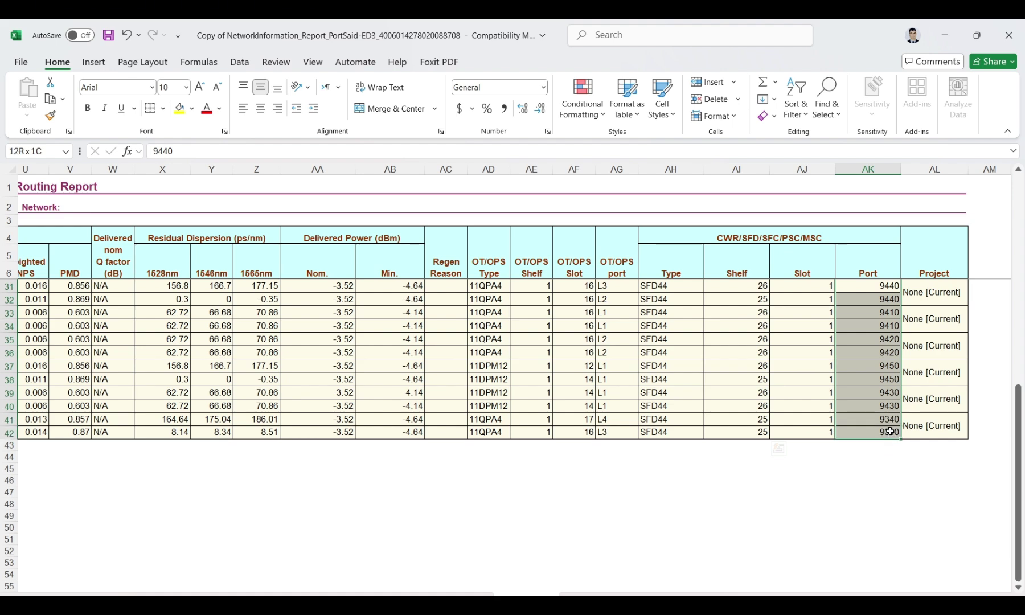
click(618, 286)
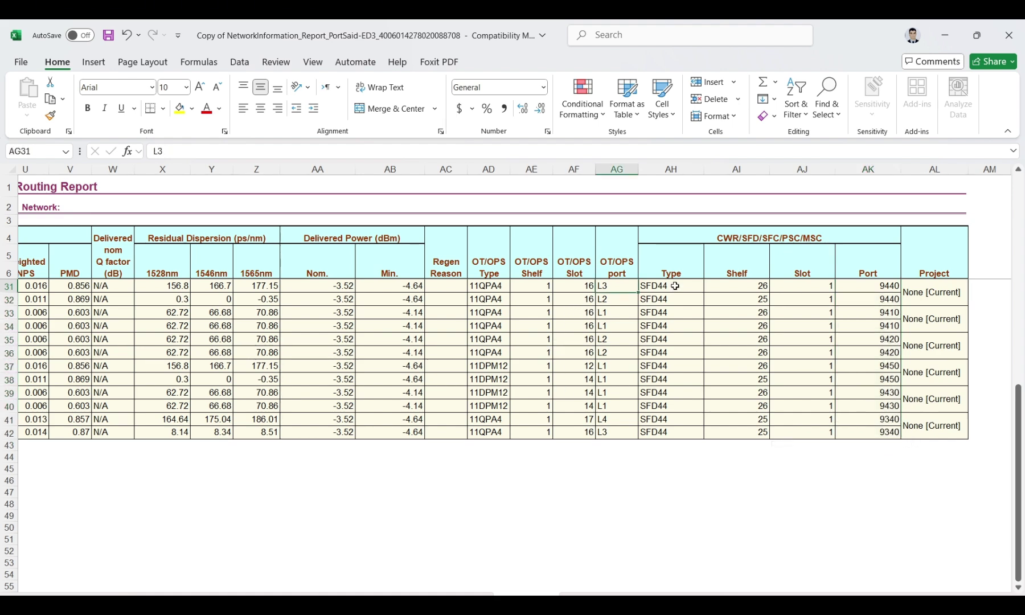
click(867, 290)
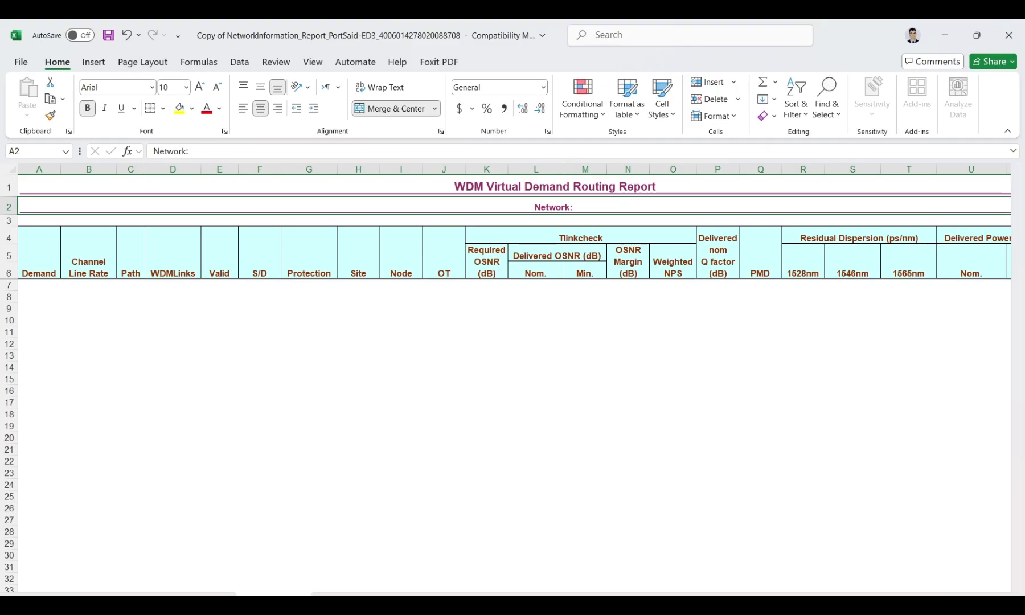
- Examine the link error descriptions on the Error Report sheet, and close the Network Information Report workbook
key(ctrl+Page_Down)
key(ctrl+Page_Down)
key(ctrl+Page_Down)
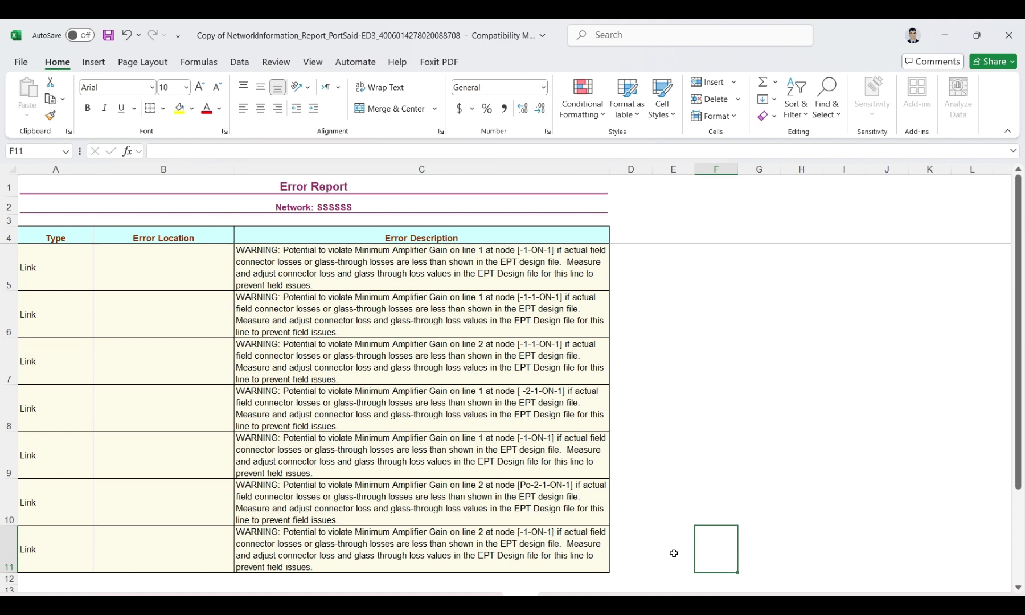
click(431, 302)
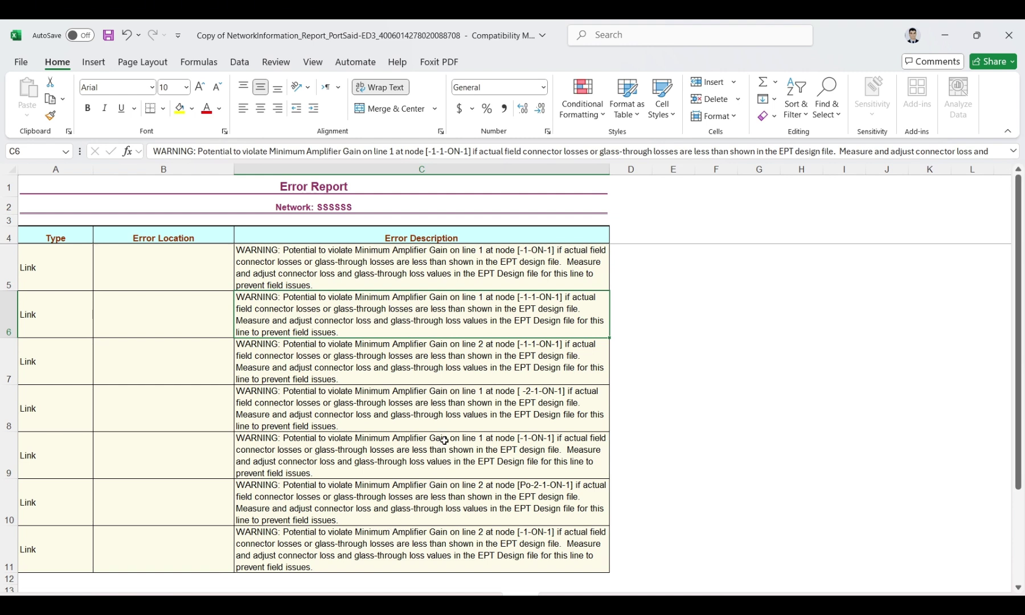
click(1018, 42)
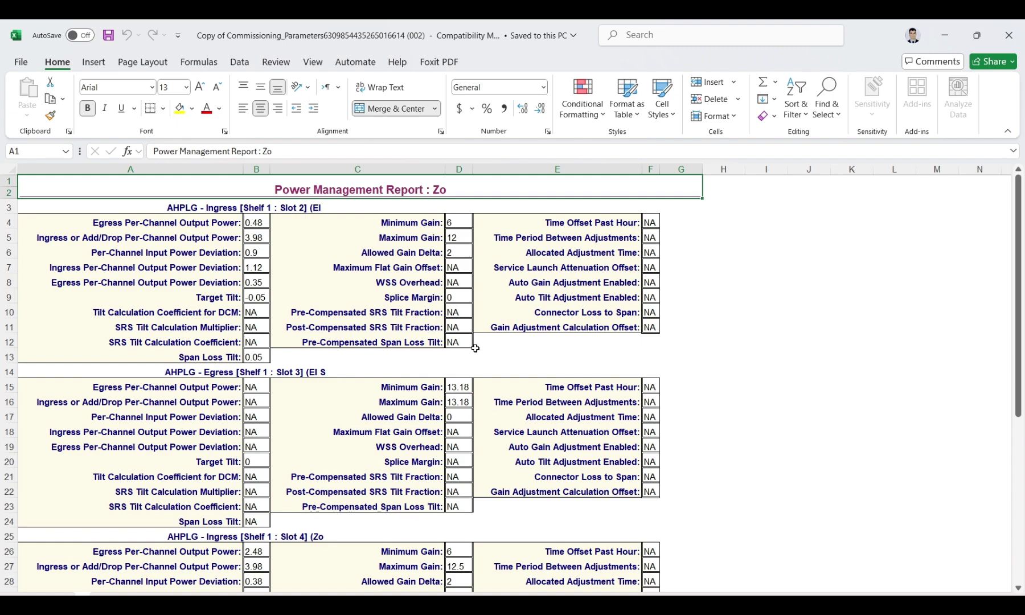
- In the Commissioning Parameters workbook, review the AHPLG Ingress and Egress parameters through Shelf 1 Slot 5 on the Zo Power Management Report
scroll(475, 354, down, 5)
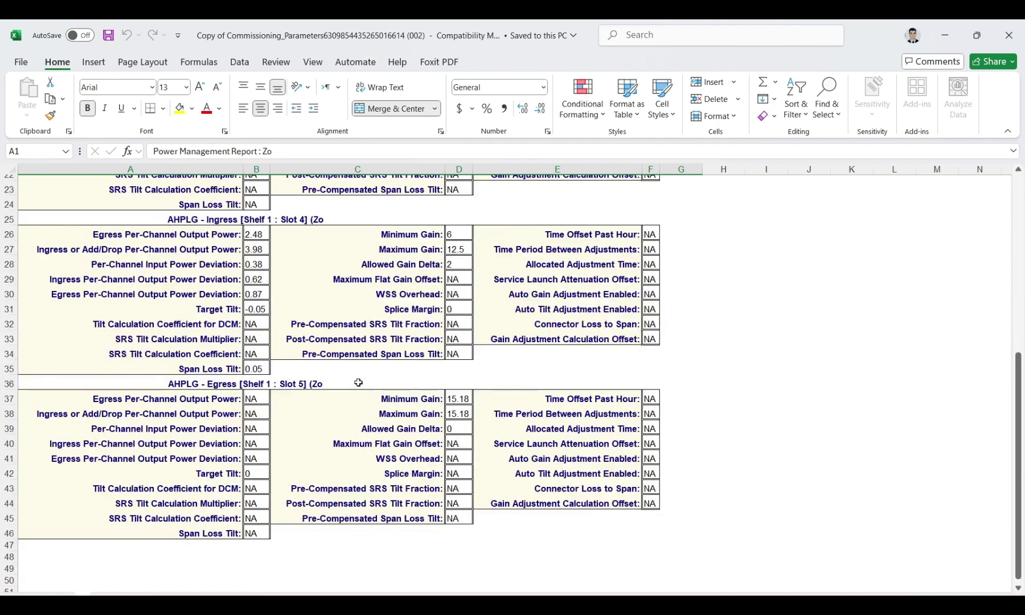
scroll(358, 382, down, 2)
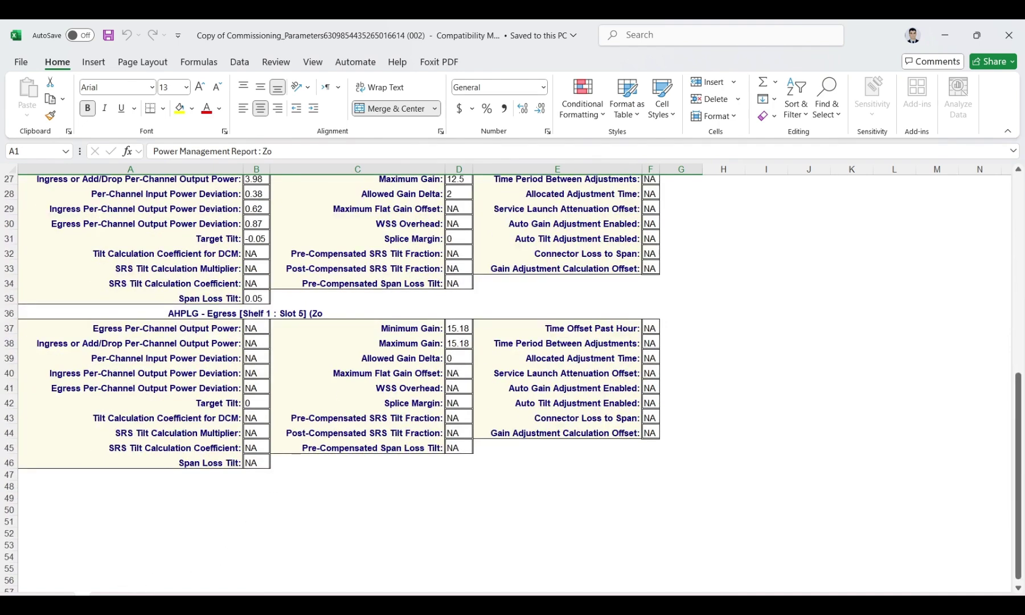
click(245, 314)
scroll(364, 376, up, 9)
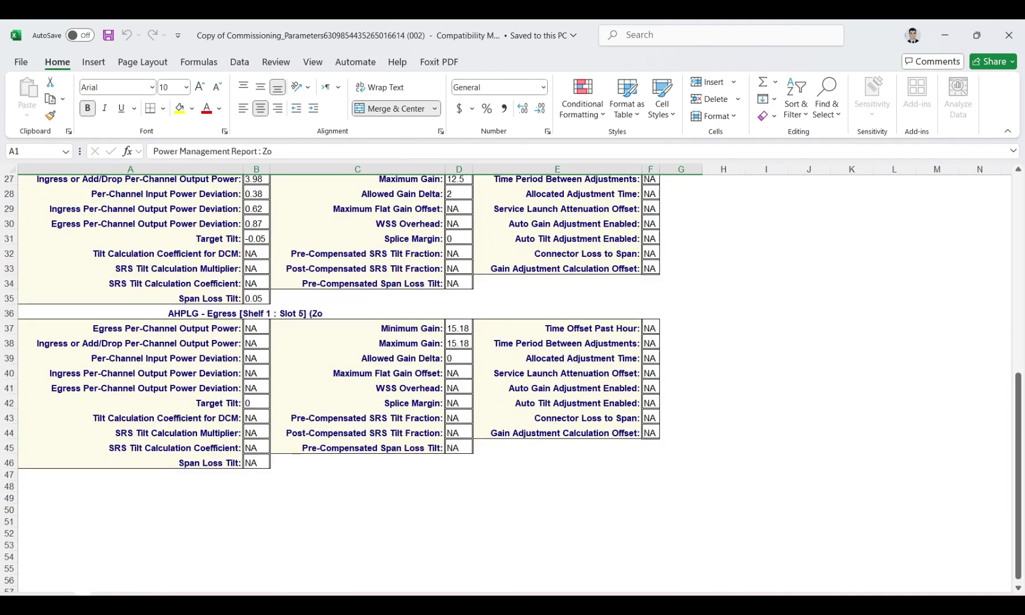
scroll(231, 401, up, 8)
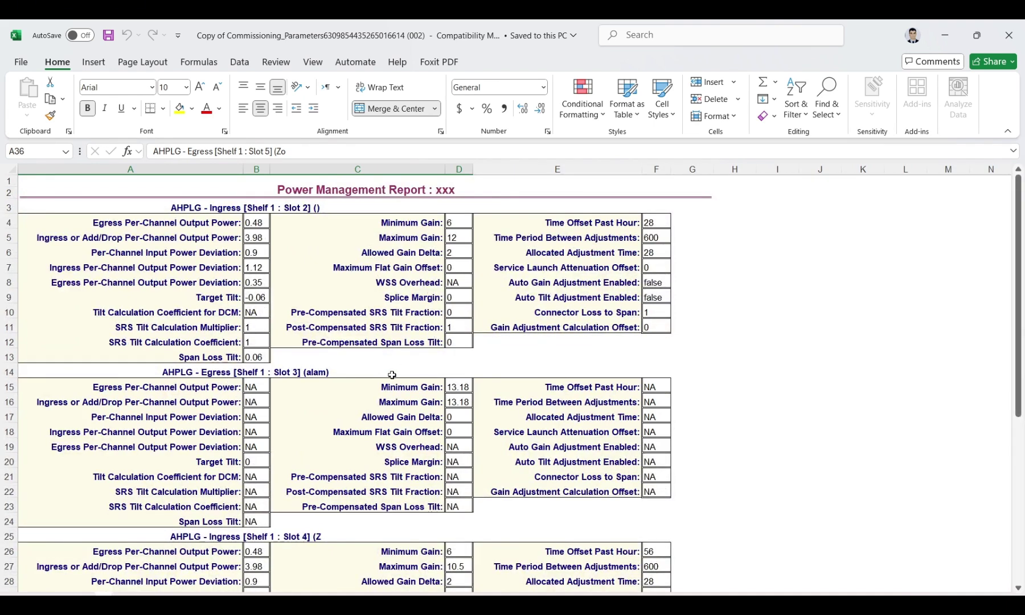
- Review the AHPLG Ingress and Egress gain, tilt and power parameters on the xxx and El Power Management Report sheets
scroll(401, 370, down, 1)
scroll(400, 370, down, 5)
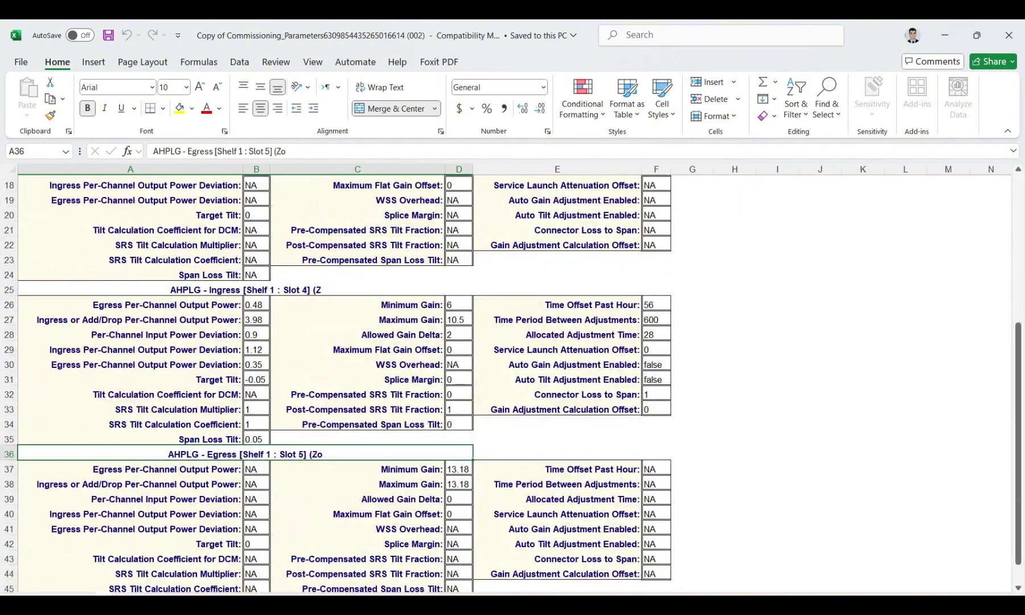
key(ctrl+Home)
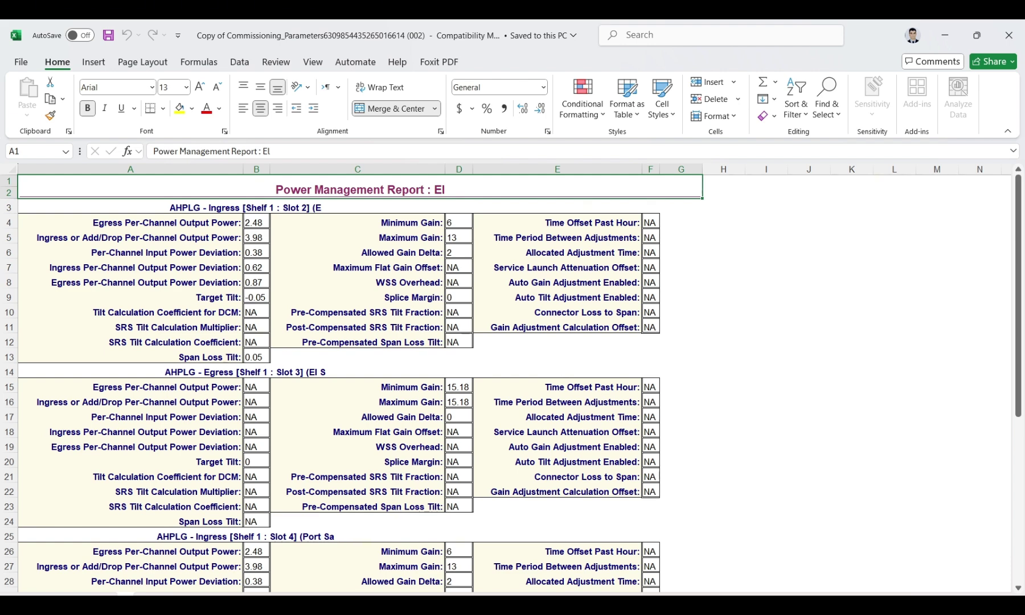
scroll(364, 381, down, 3)
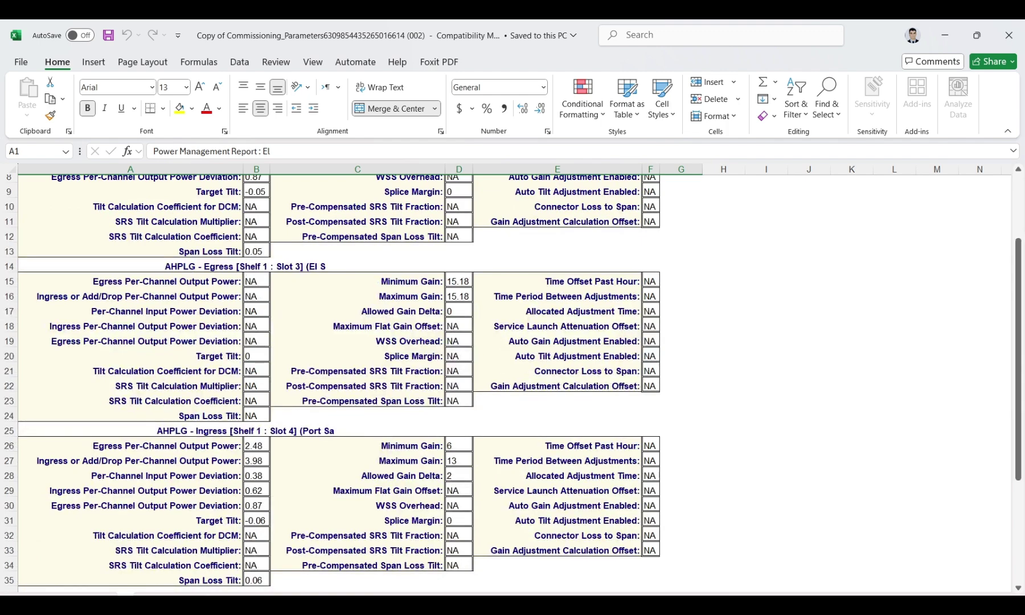
- Review the AHPLG Ingress and Egress parameters on the P Power Management Report sheet, and close the Commissioning Parameters workbook
key(ctrl+Page_Down)
key(ctrl+Page_Down)
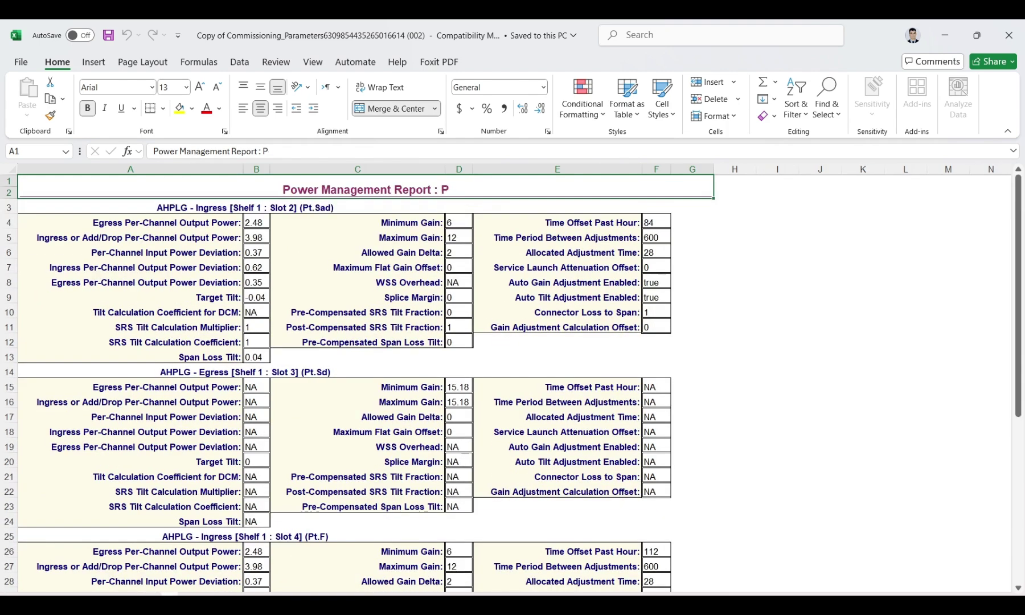
scroll(335, 432, down, 3)
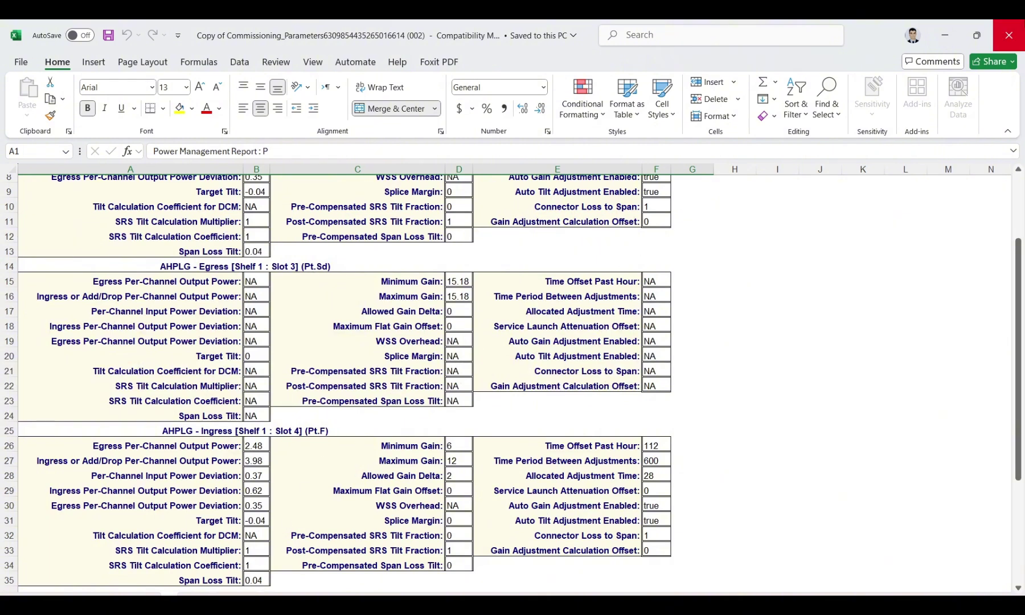
click(1010, 35)
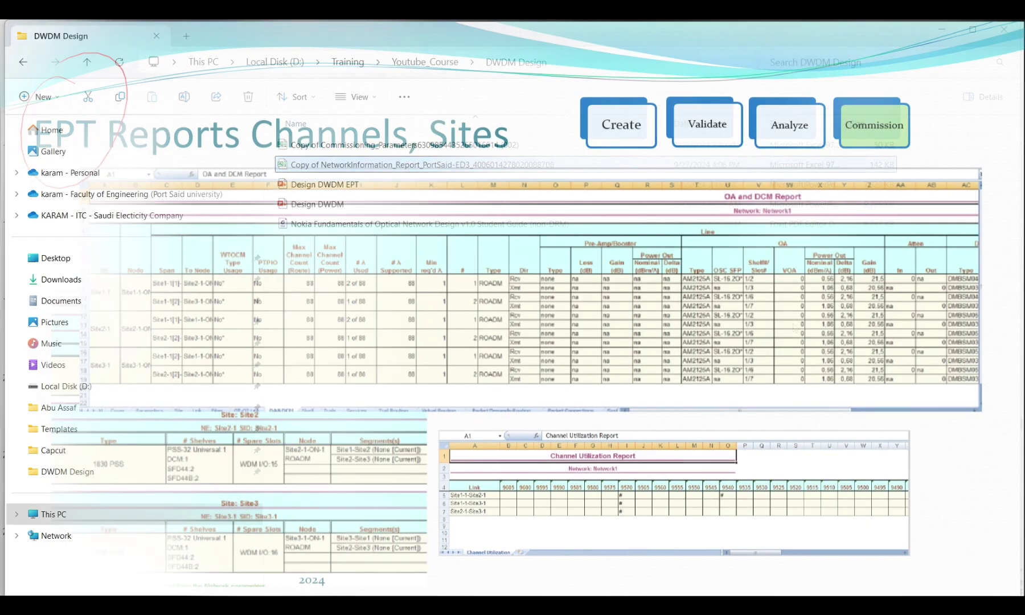